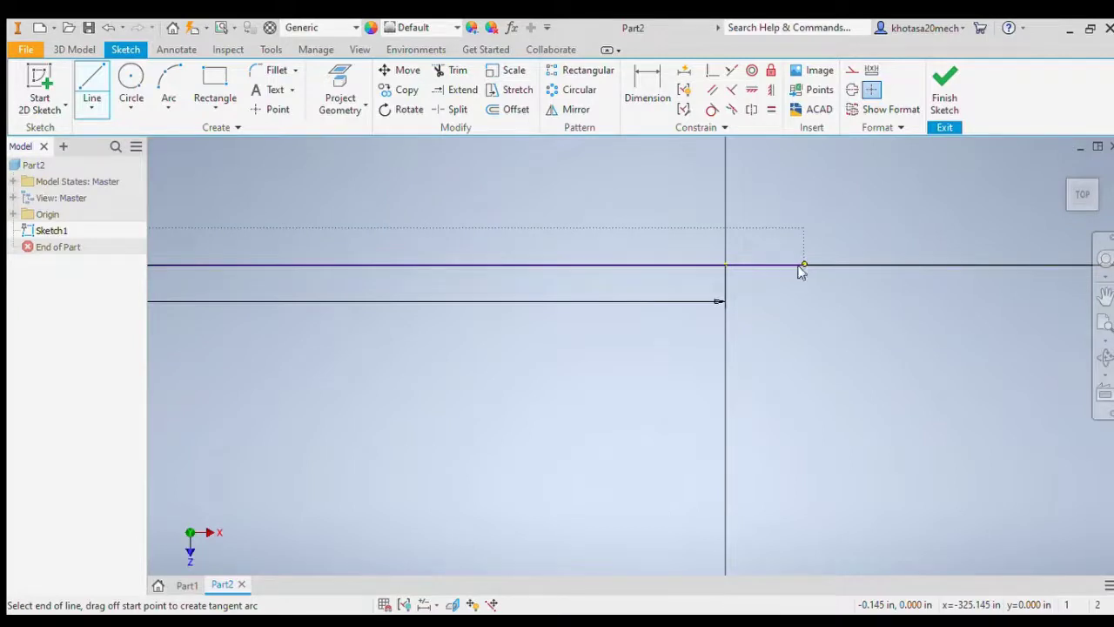
Step: Finish the 650 in horizontal line centred on the origin and delete its length dimensions
click(804, 265)
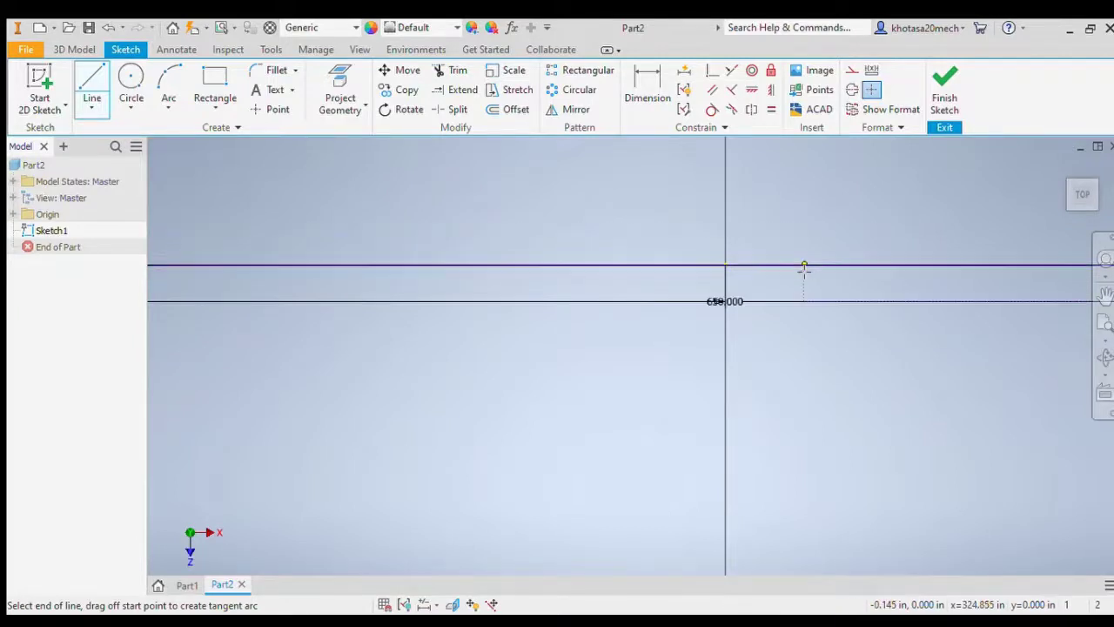
key(Escape)
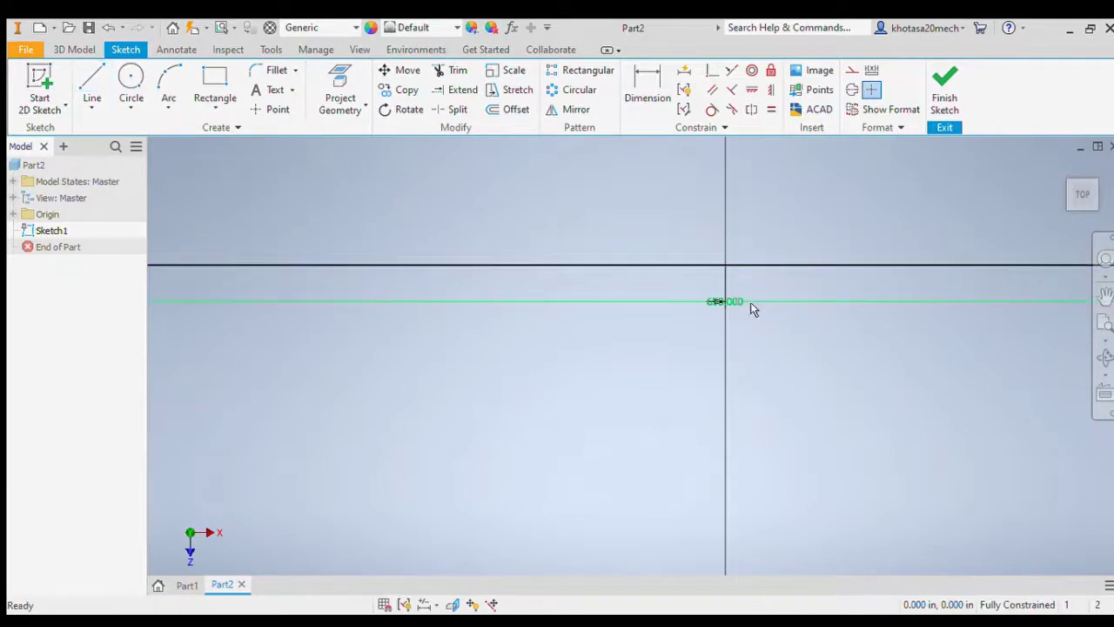
key(Delete)
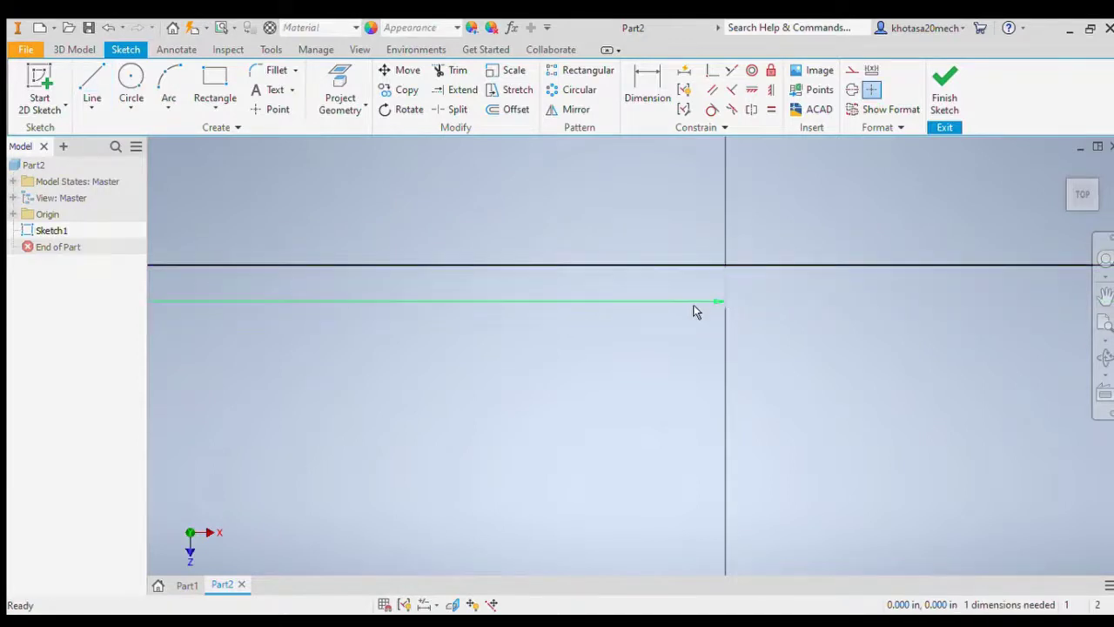
click(694, 305)
key(Delete)
key(Delete)
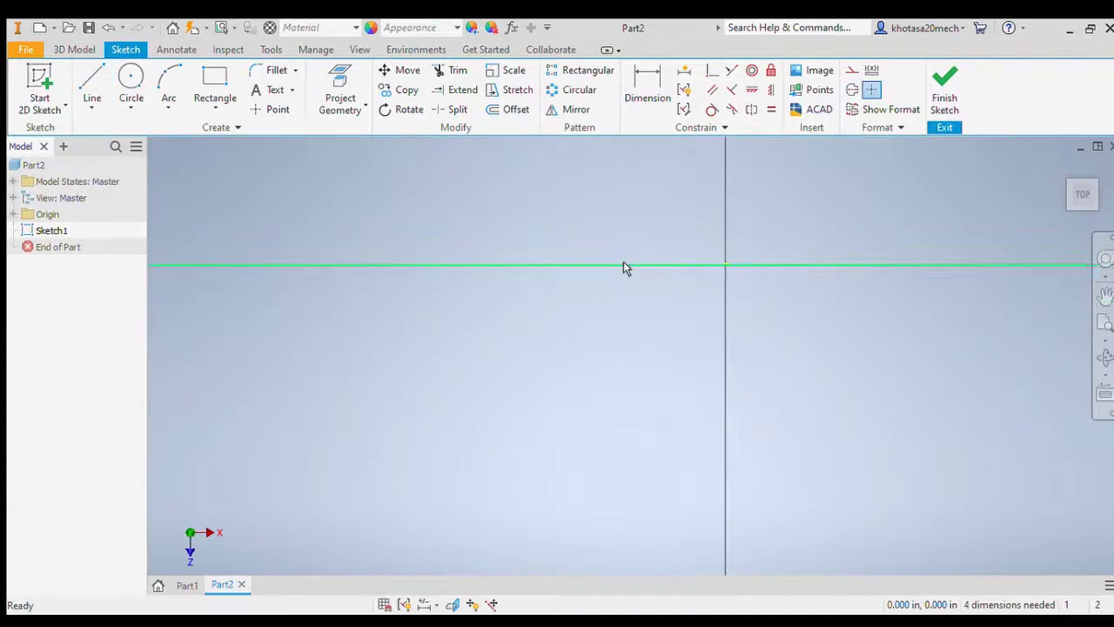
Step: Draw a 600 in vertical line straight down from the origin at the middle of the horizontal line
scroll(613, 260, up, 5)
scroll(613, 260, up, 10)
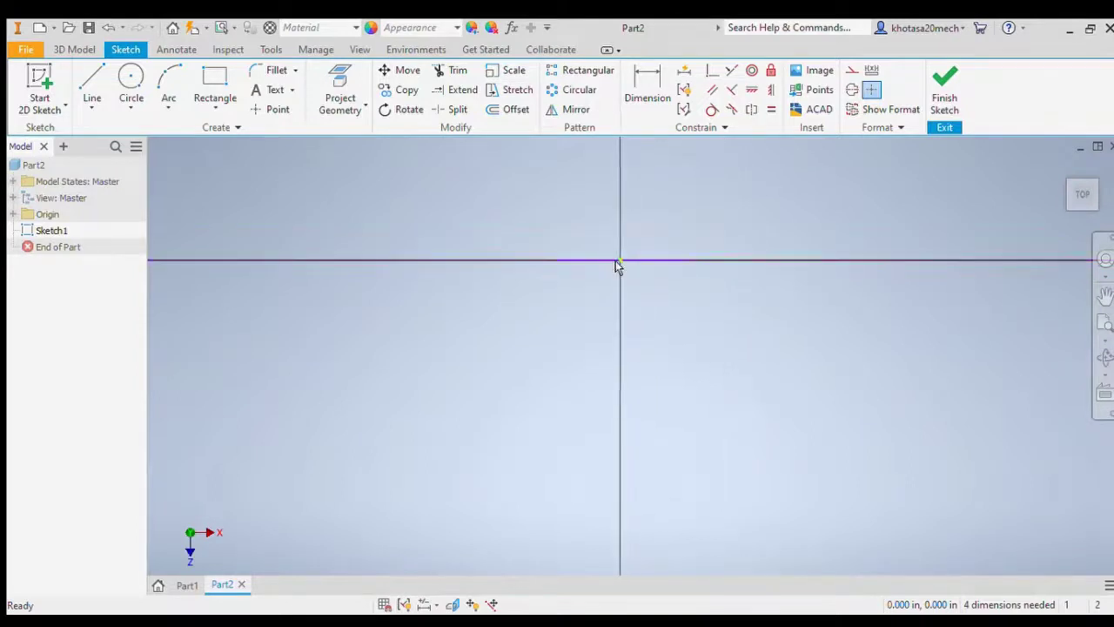
scroll(613, 259, down, 6)
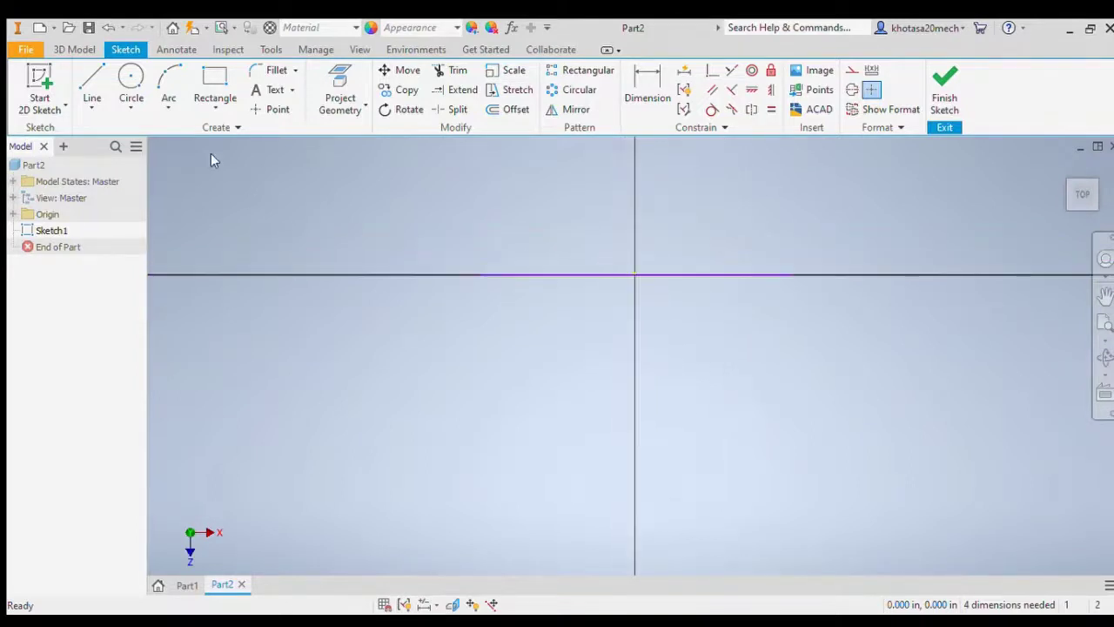
click(91, 85)
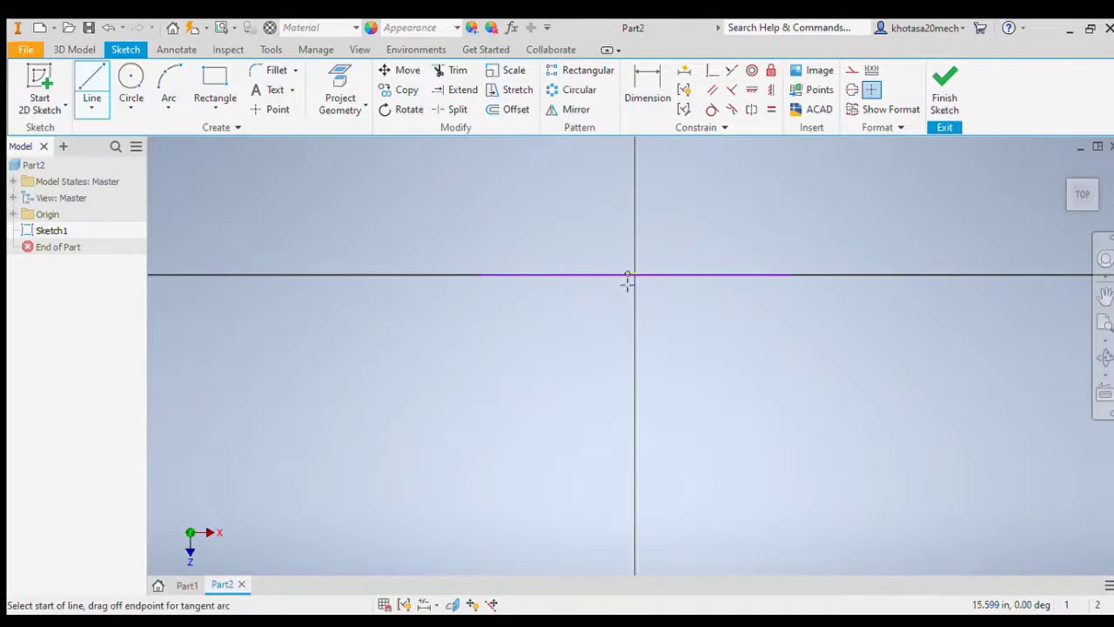
click(635, 275)
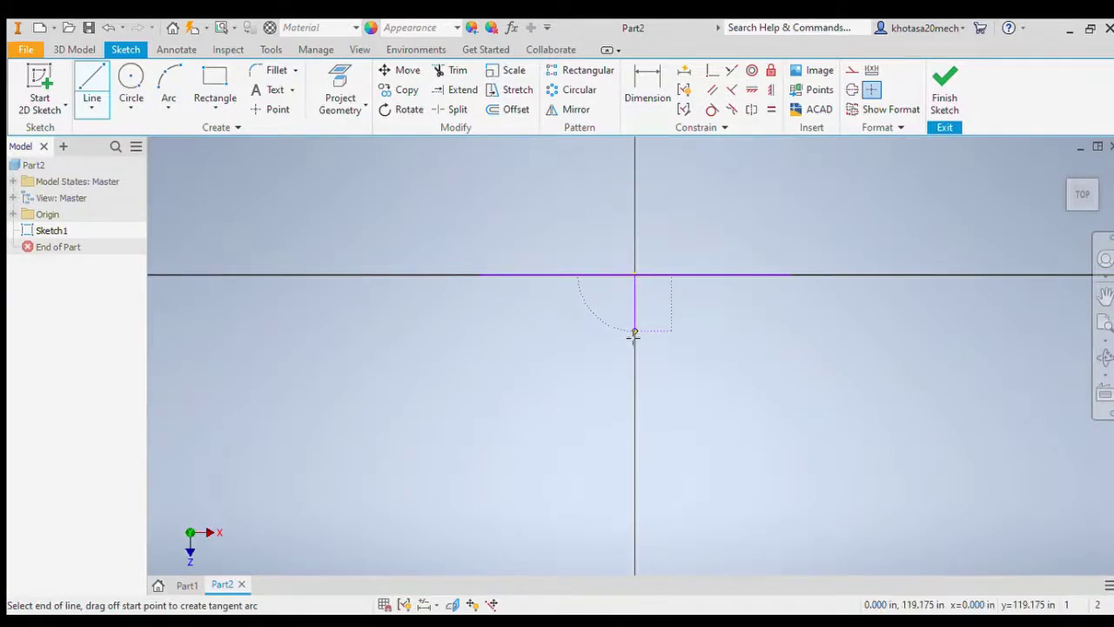
text(600)
key(Return)
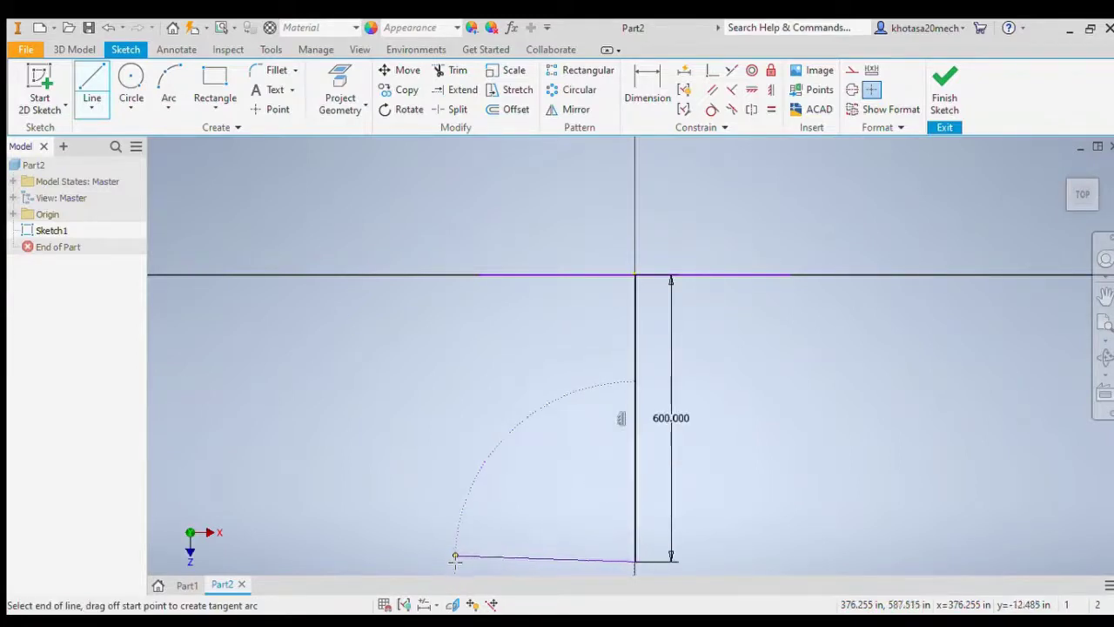
Step: Continue from the vertical line's lower end with a 250 in line to the left and a 500 in line down
scroll(450, 555, down, 2)
scroll(450, 555, down, 2)
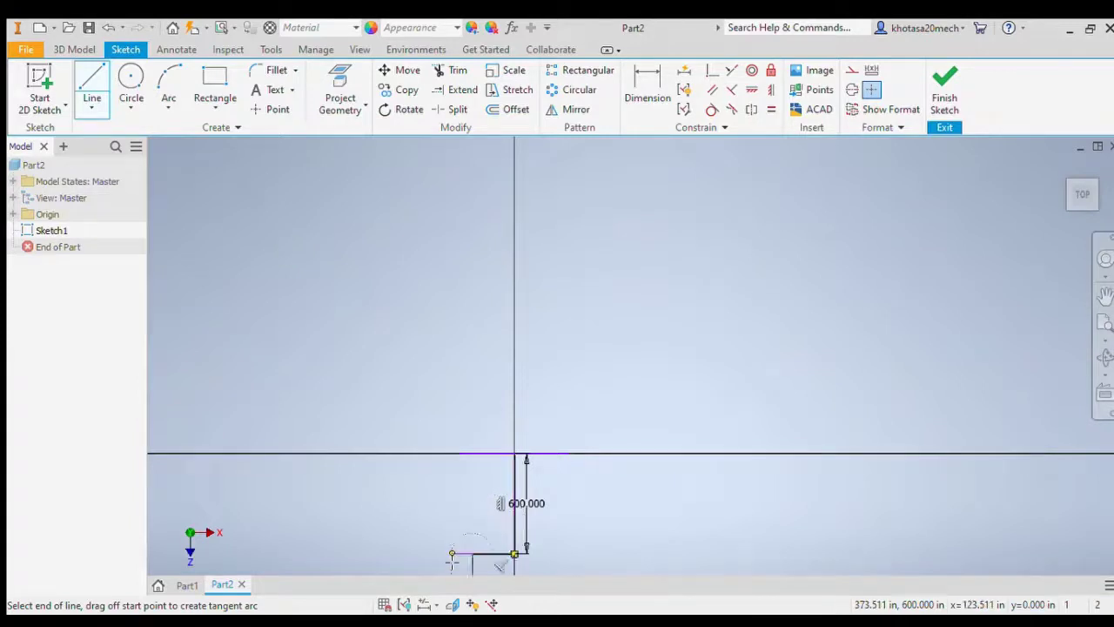
scroll(449, 557, down, 3)
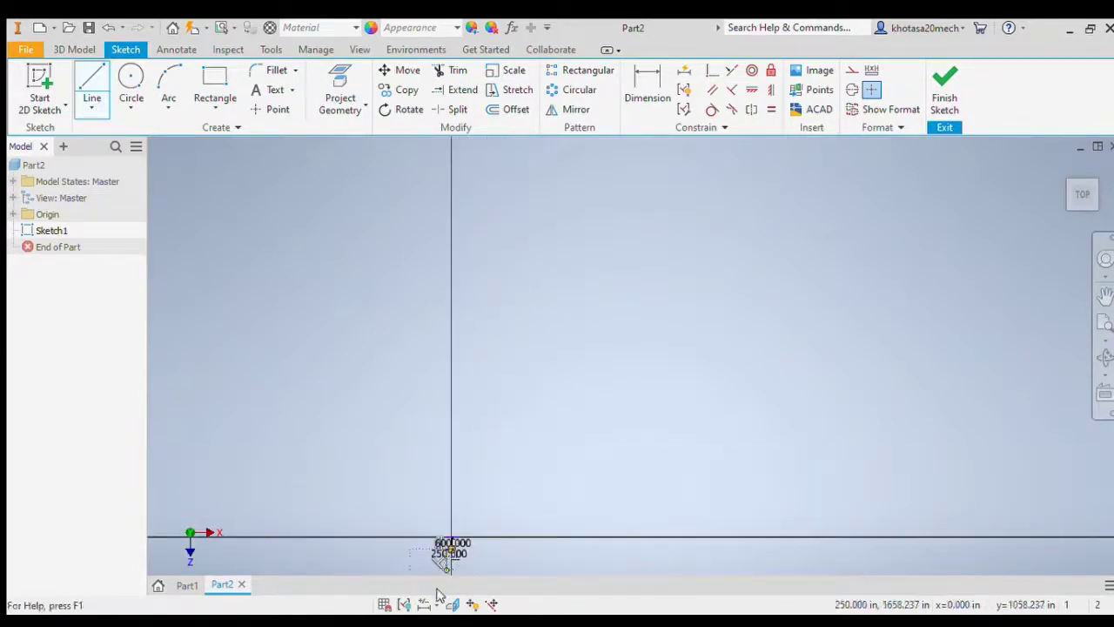
scroll(443, 552, up, 5)
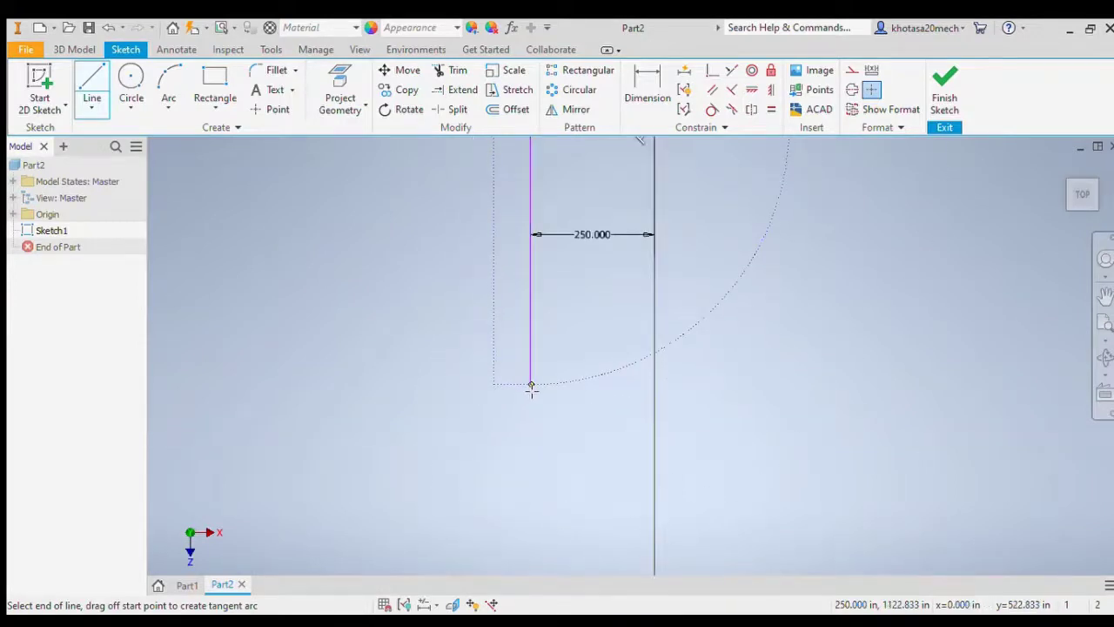
text(500)
key(Return)
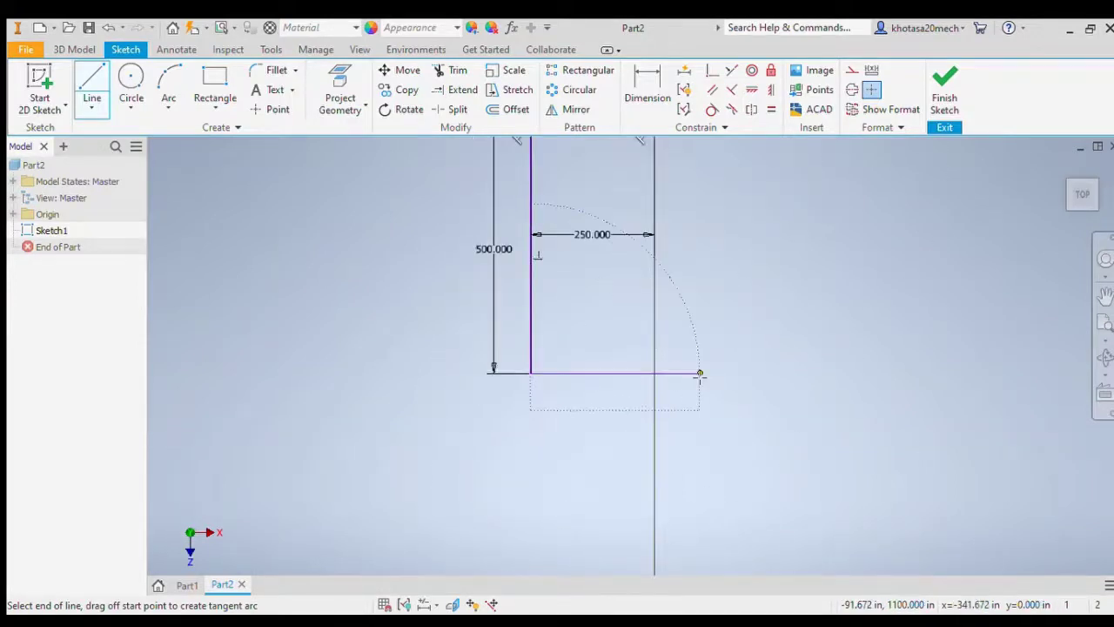
Step: Complete the 500 in square with a 500 in bottom edge, the right side and a closing edge back to the upper-left corner
text(500)
key(Return)
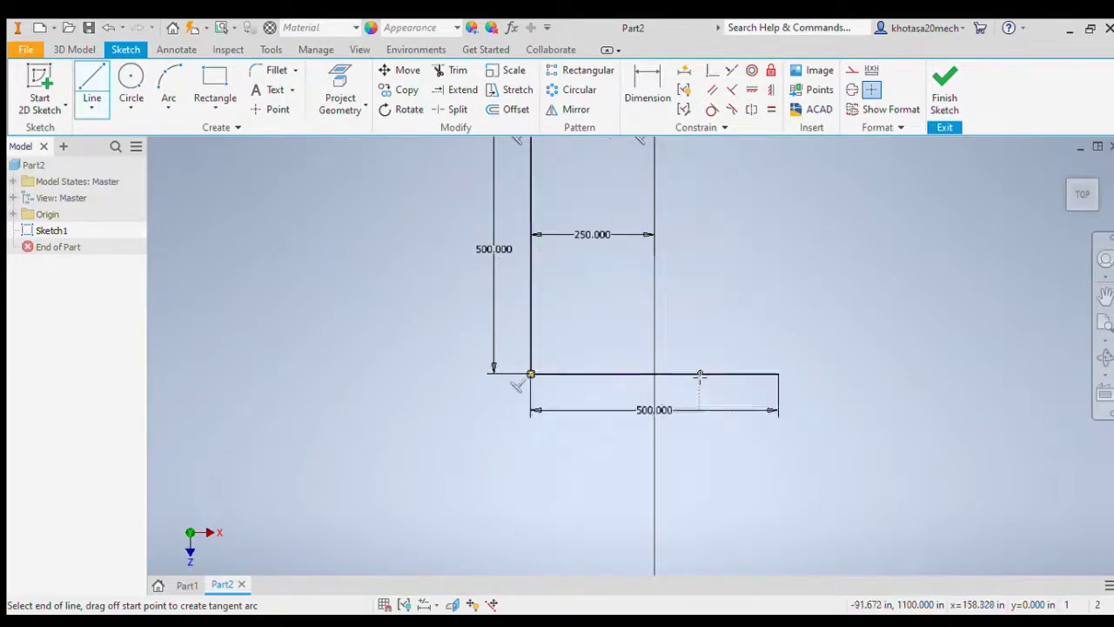
scroll(736, 376, down, 2)
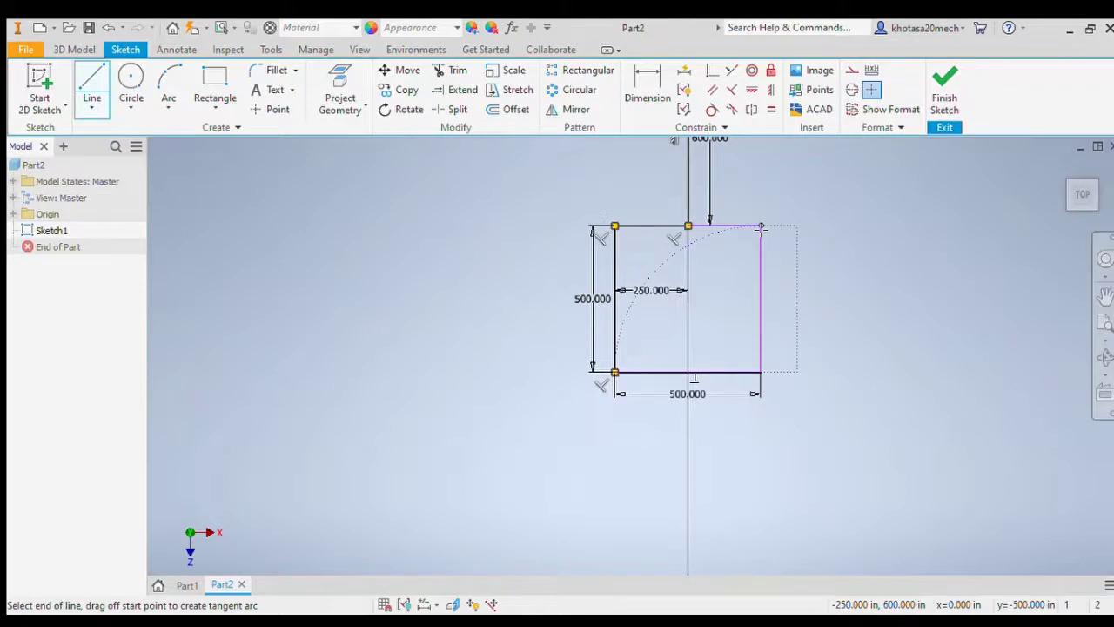
click(760, 228)
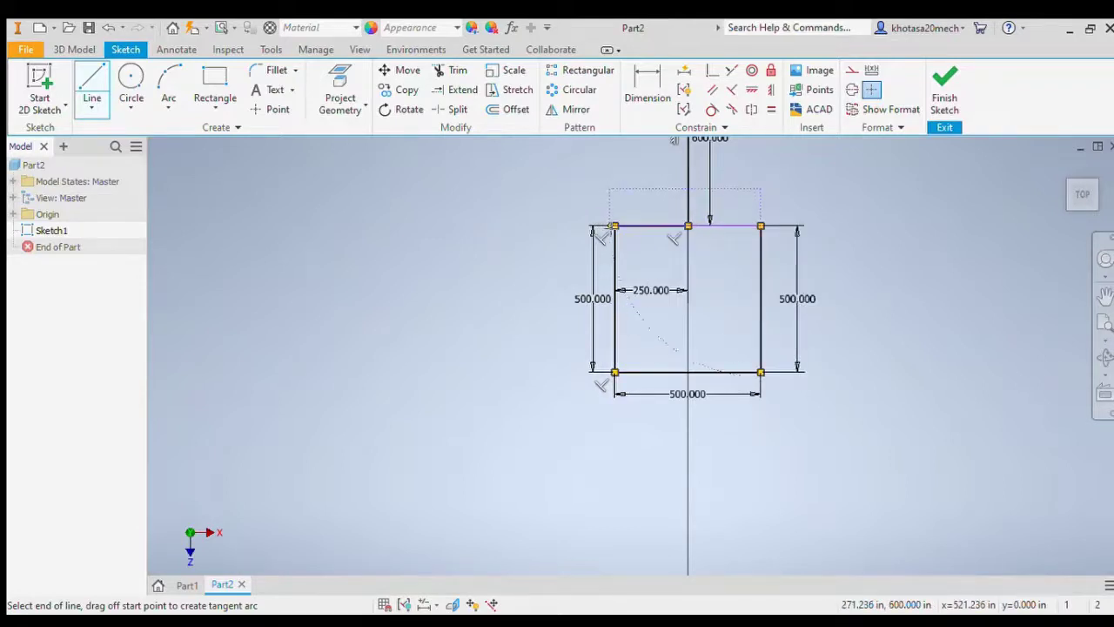
click(615, 226)
key(Escape)
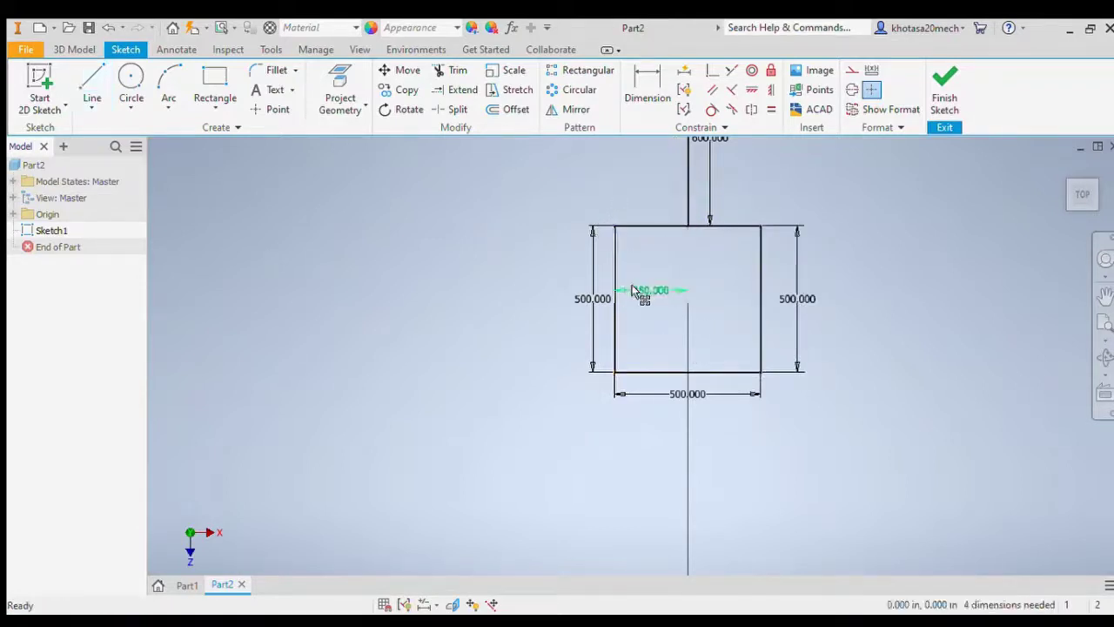
Step: Delete the 250 in, 500 in and 600 in dimensions from the square and the vertical centre line
click(635, 291)
key(Delete)
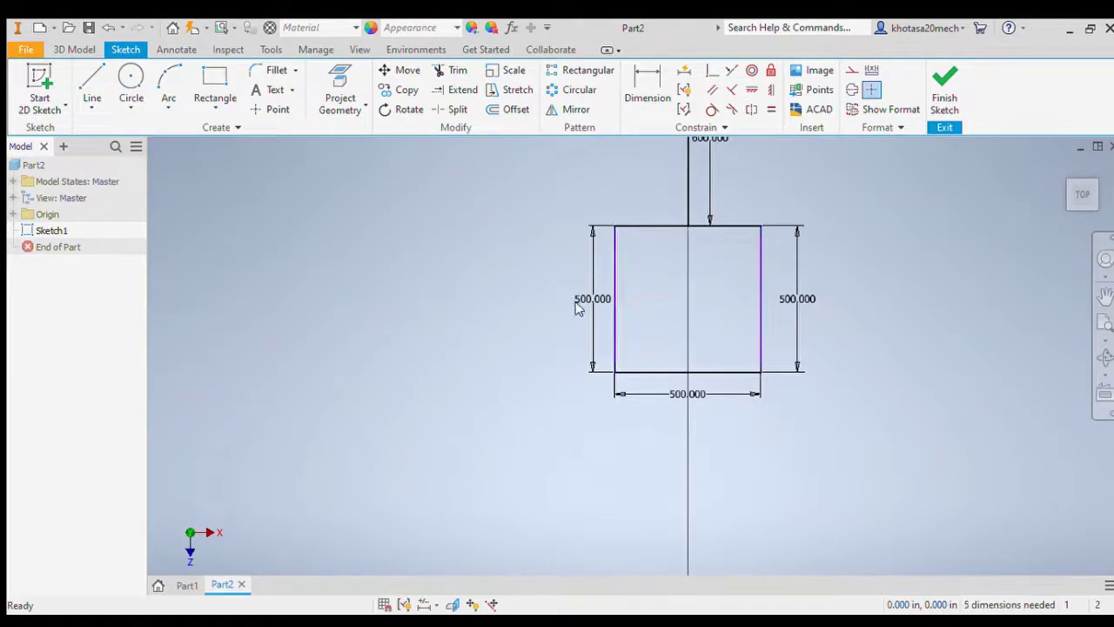
click(592, 301)
key(Delete)
click(700, 400)
key(Delete)
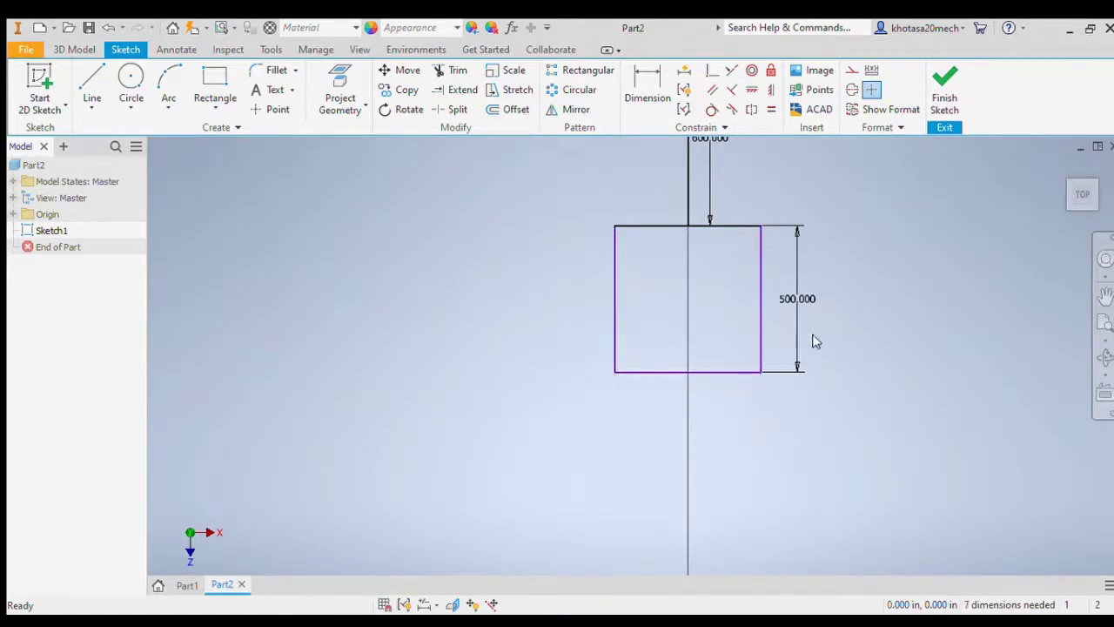
click(796, 317)
key(Delete)
click(709, 174)
key(Delete)
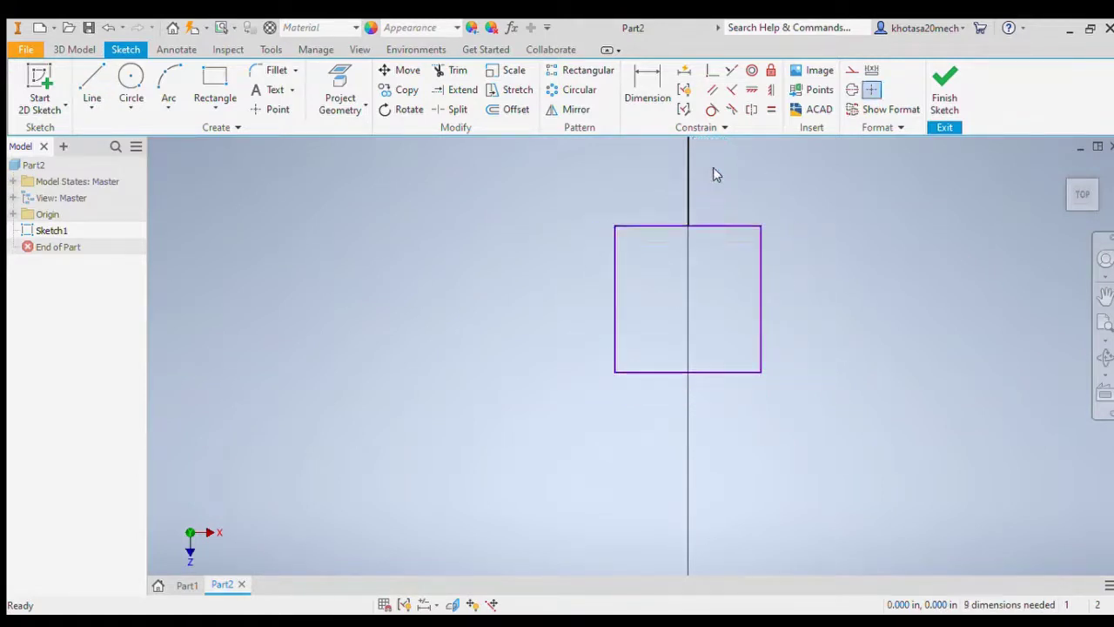
Step: Draw a slanted line from the square's upper-left corner to the left end of the top horizontal line
click(1104, 296)
drag(902, 241, 905, 424)
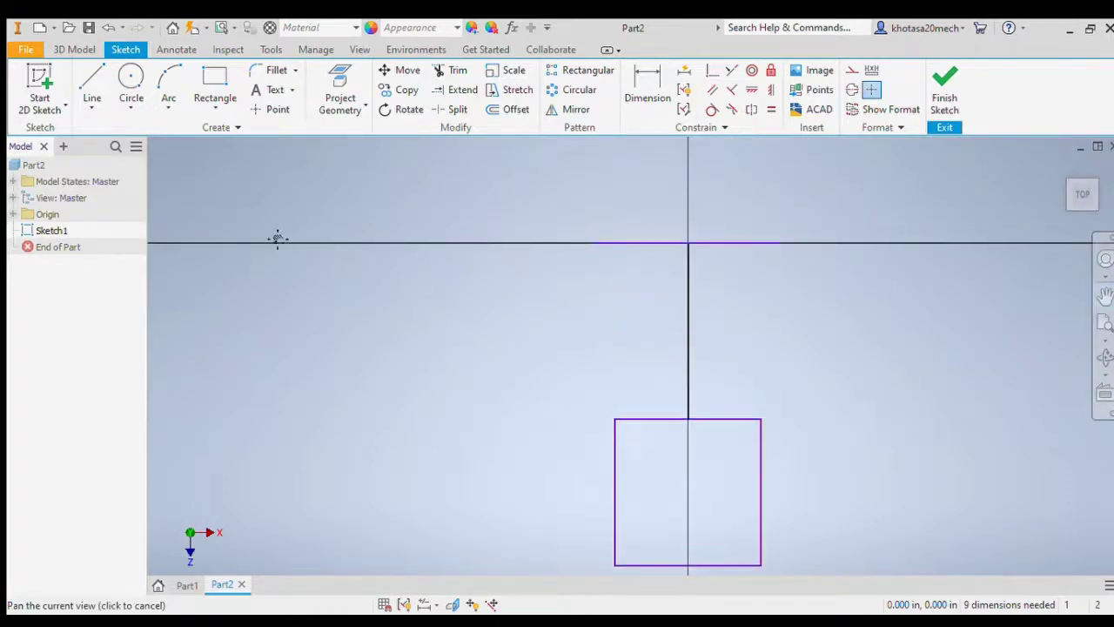
click(92, 87)
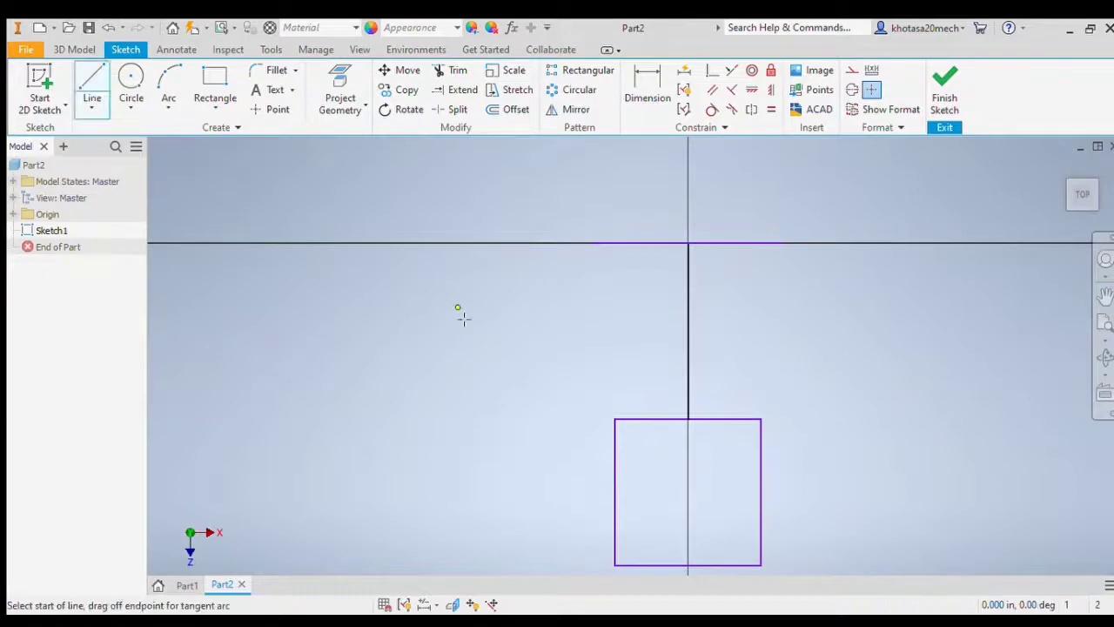
click(616, 419)
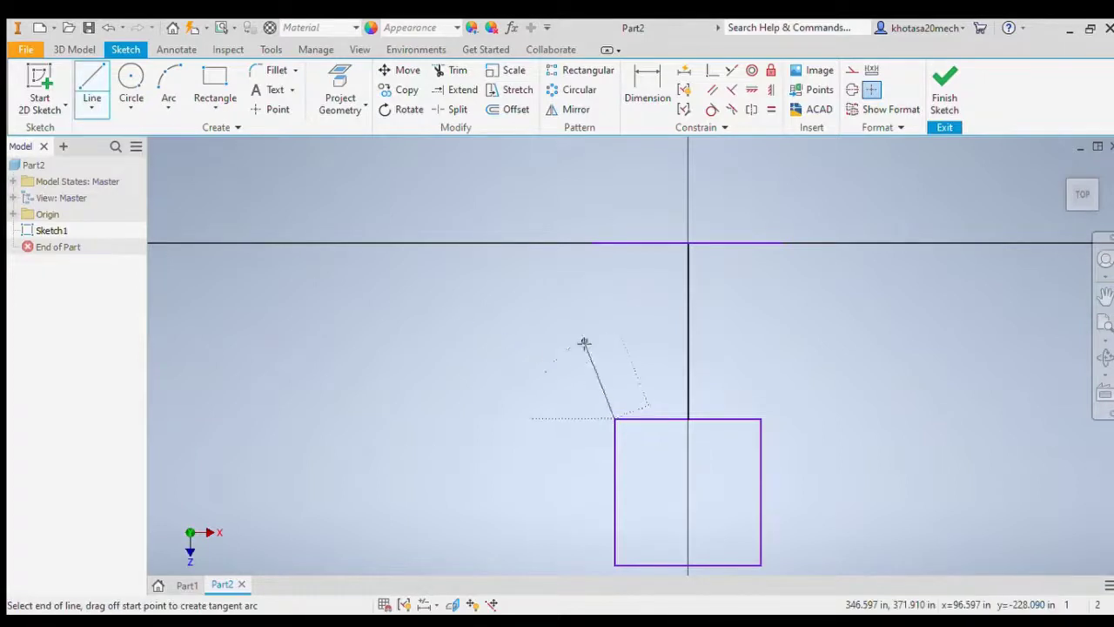
double_click(592, 244)
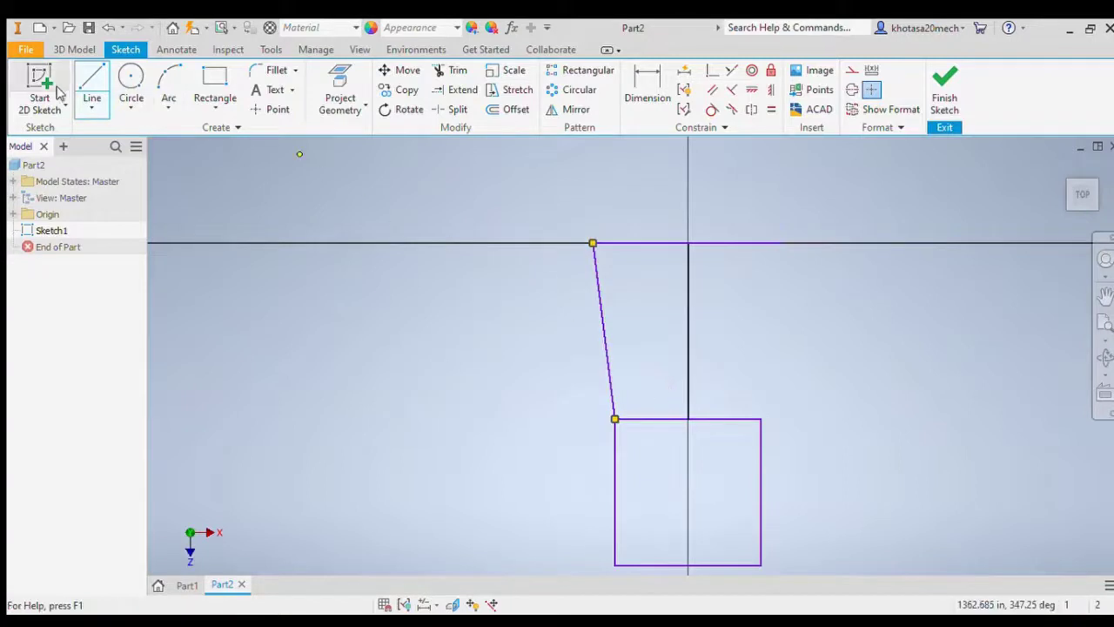
Step: Draw a slanted line from the square's upper-right corner to the right end of the top horizontal line
click(92, 83)
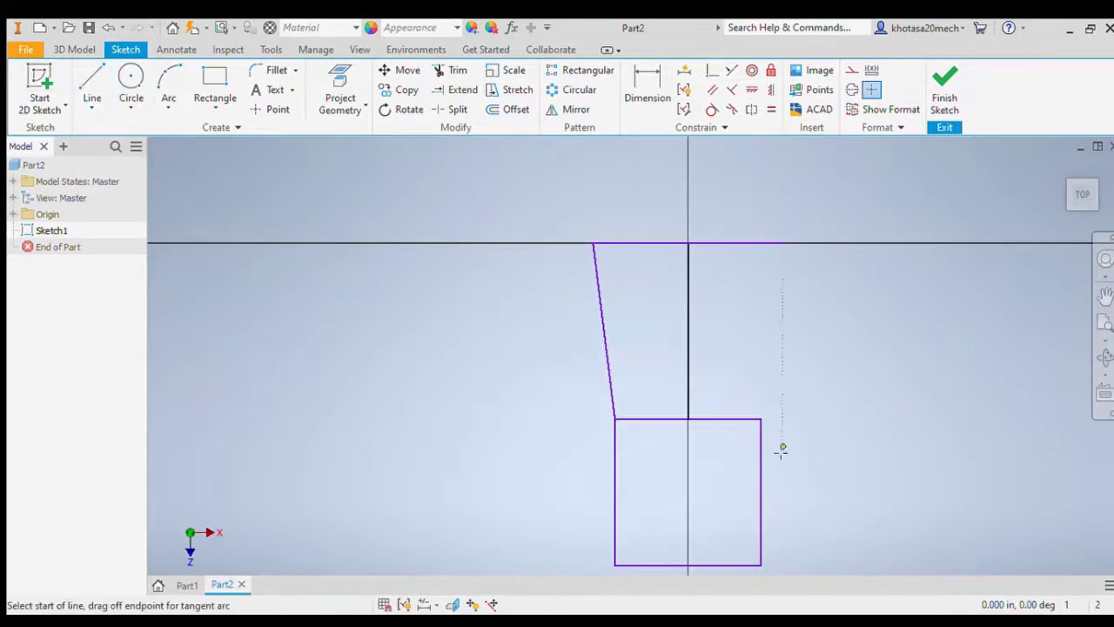
click(761, 419)
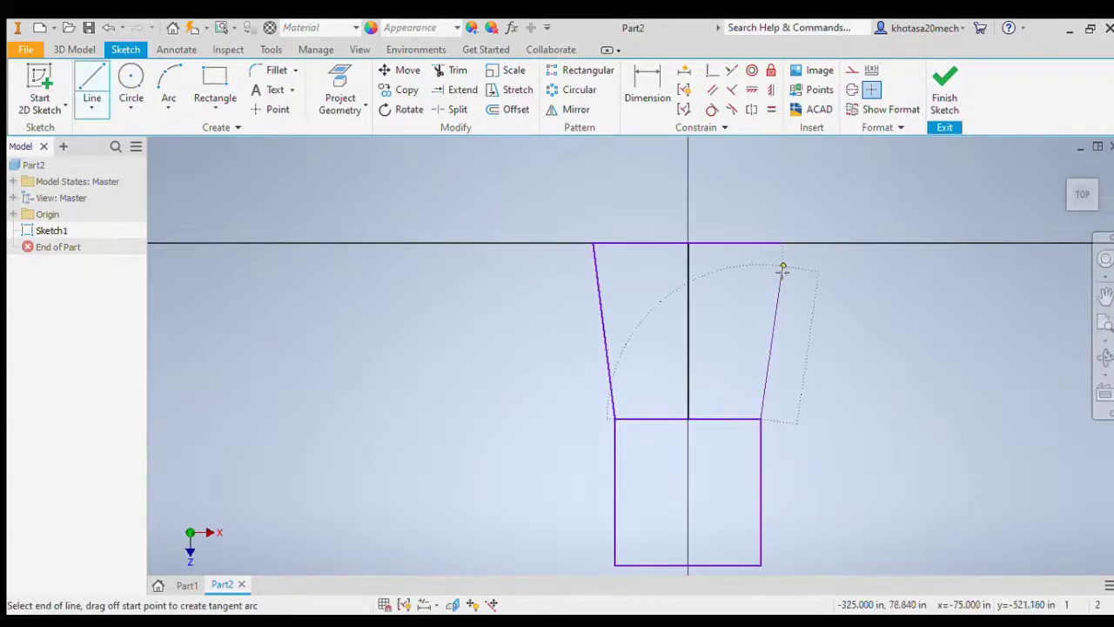
double_click(783, 244)
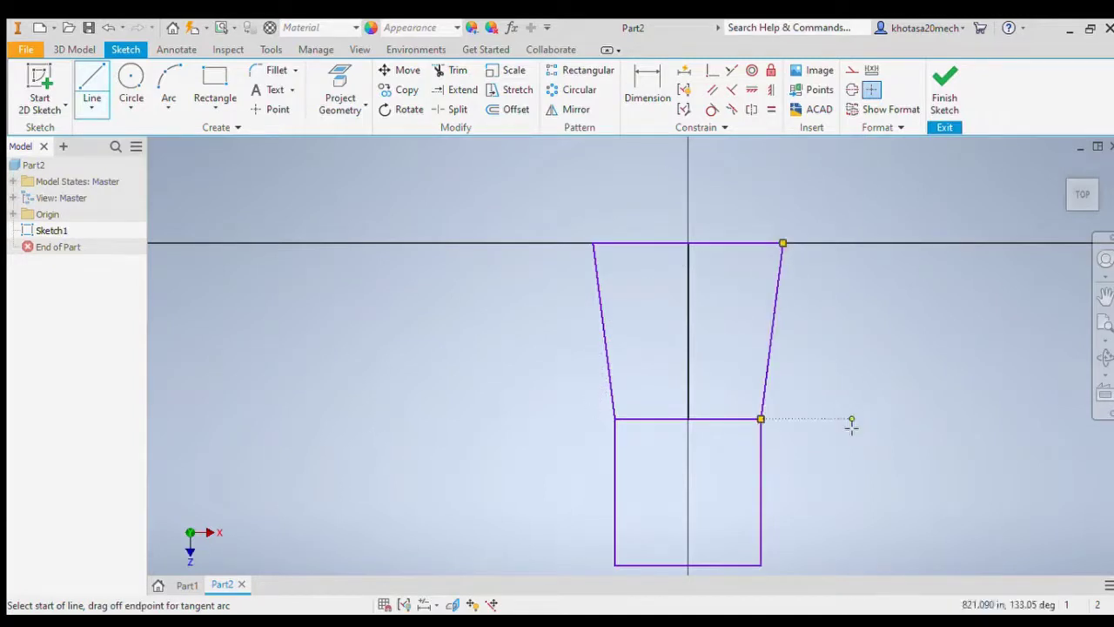
key(Escape)
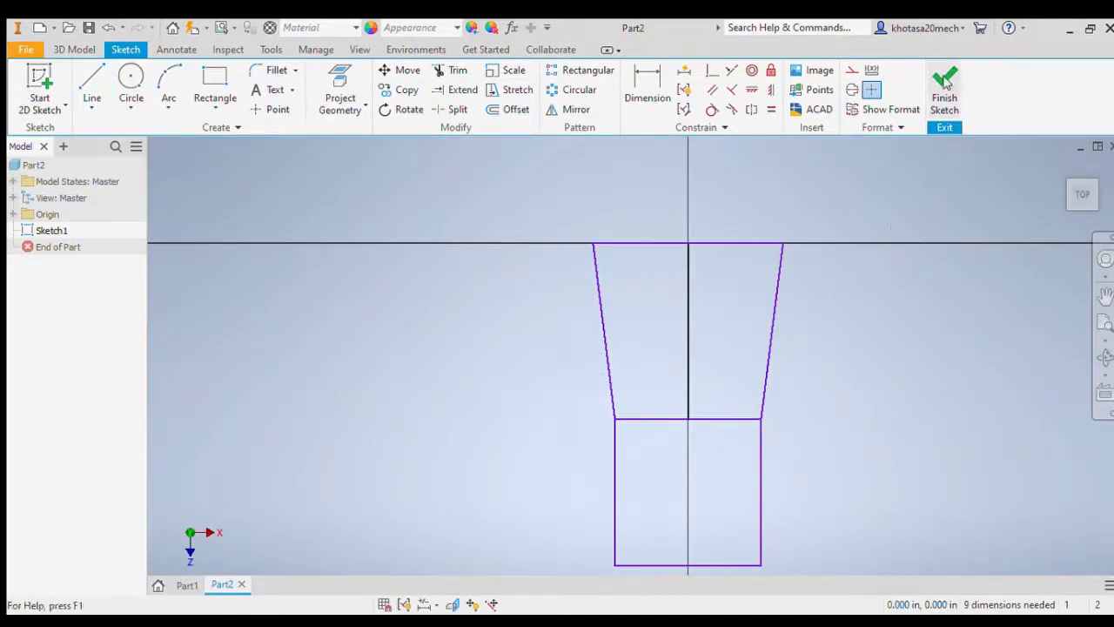
Step: Finish the sketch and start a line in a new sketch on the YZ plane
click(946, 82)
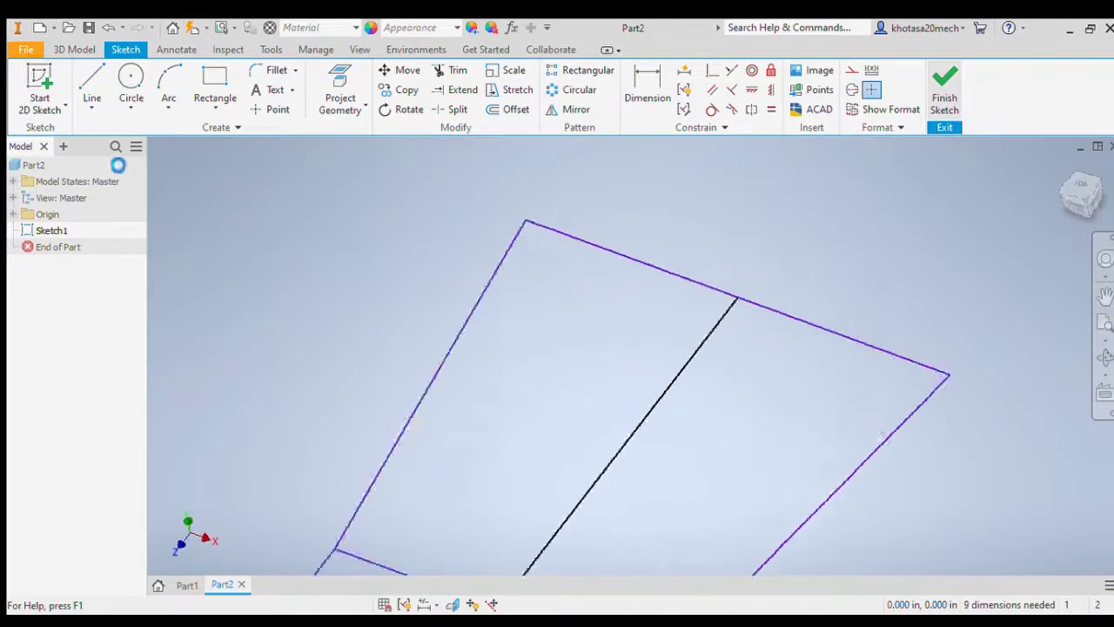
click(90, 78)
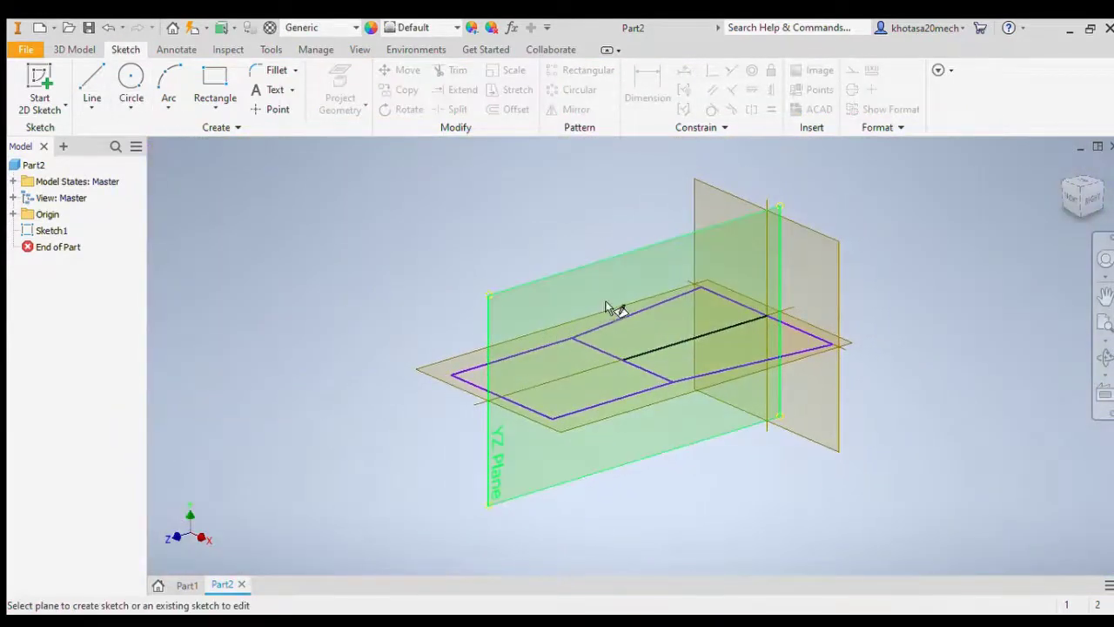
click(514, 305)
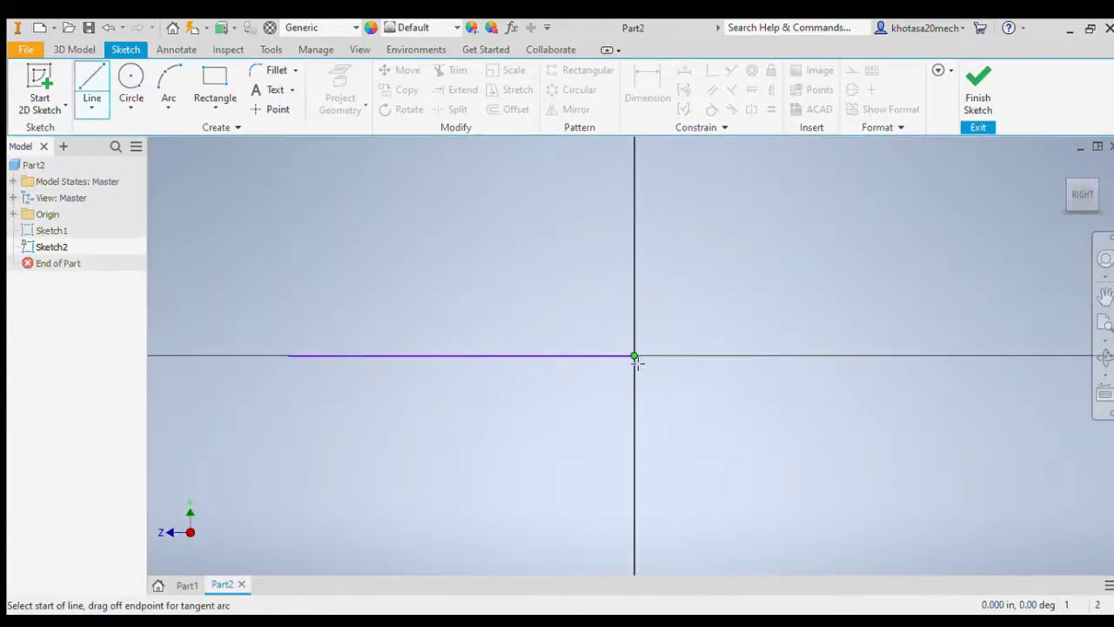
Step: Try to draw a 21 in vertical line upward from the origin and undo it
click(634, 356)
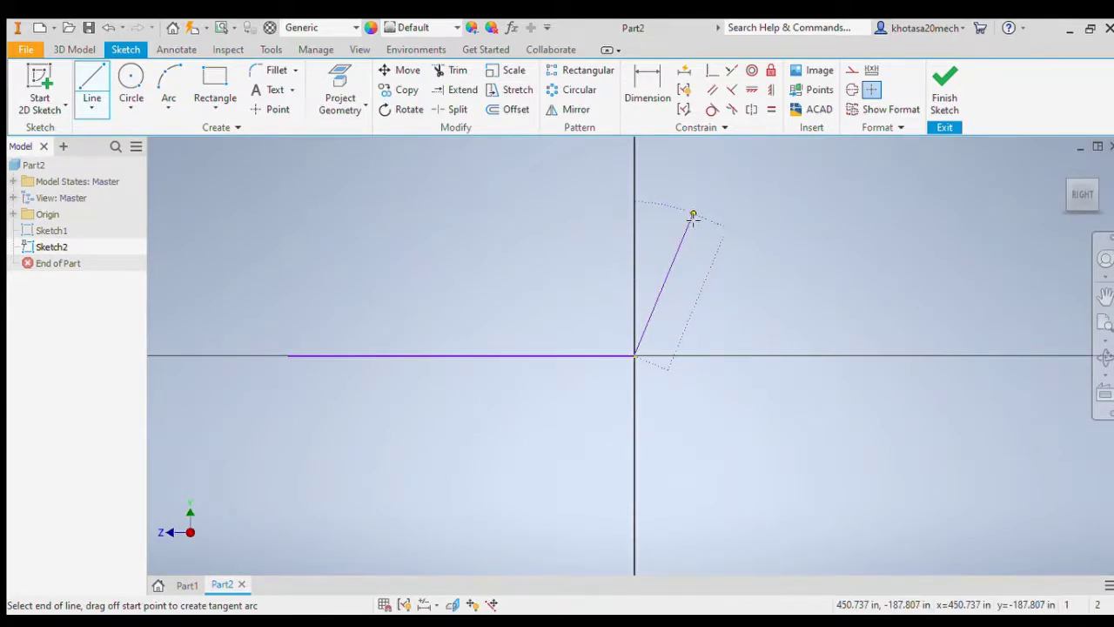
text(21)
key(Return)
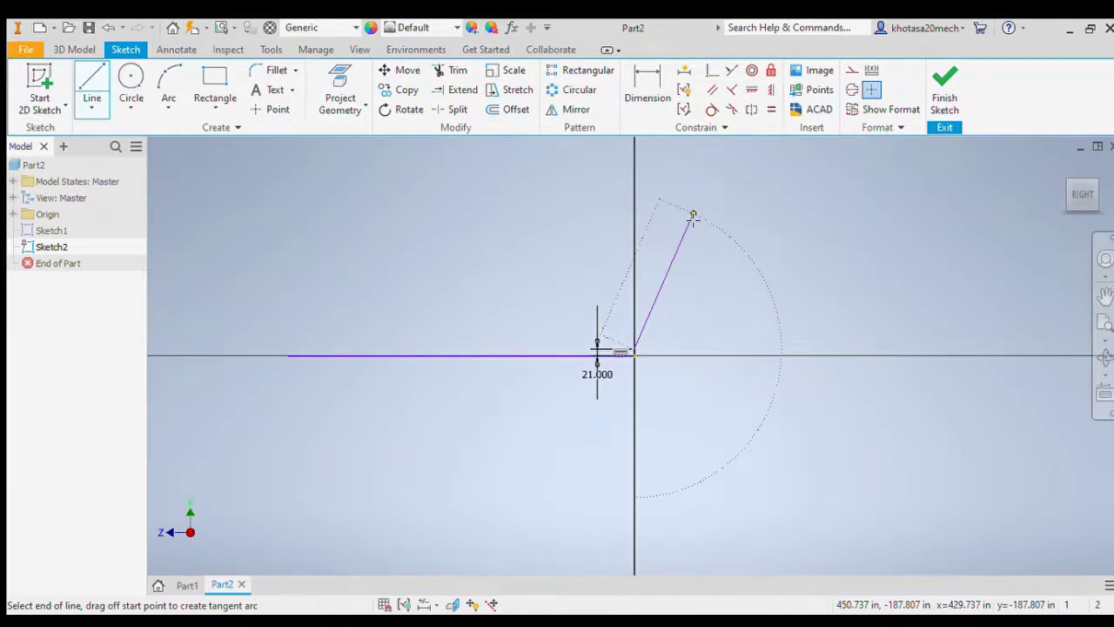
click(106, 27)
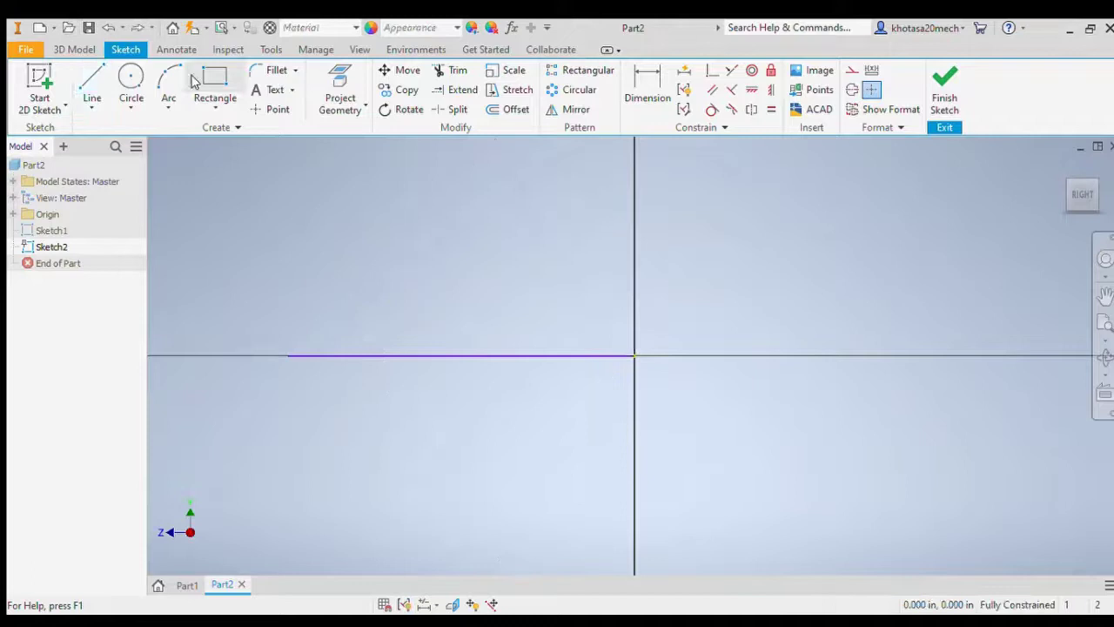
Step: Draw a 1250 in line upward from the origin, tilted 21° from the vertical axis away from the base outline
click(91, 80)
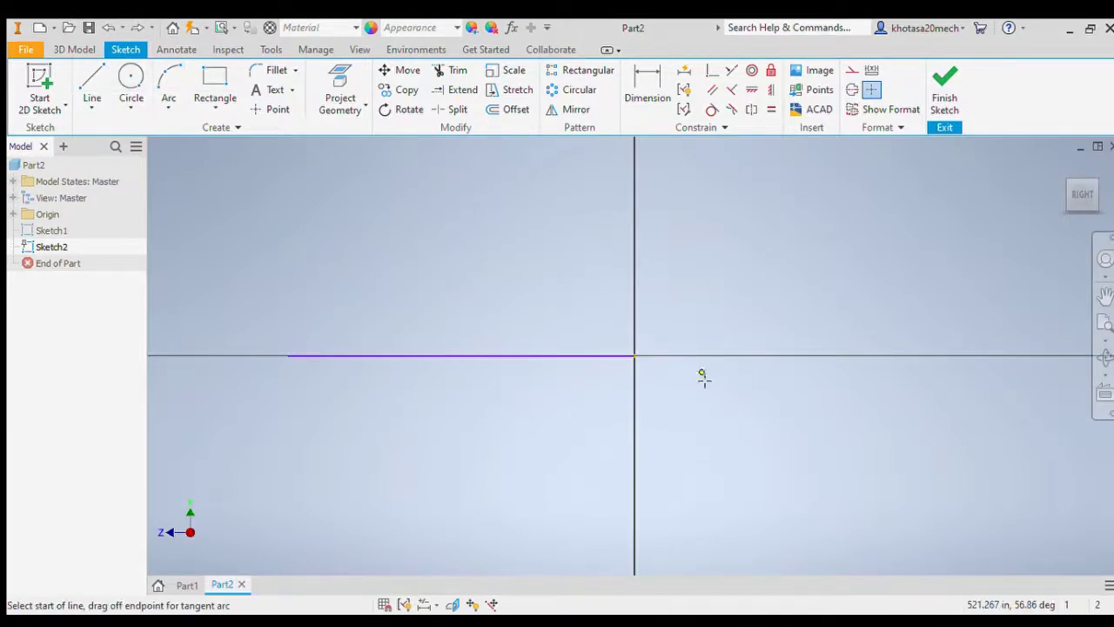
click(634, 356)
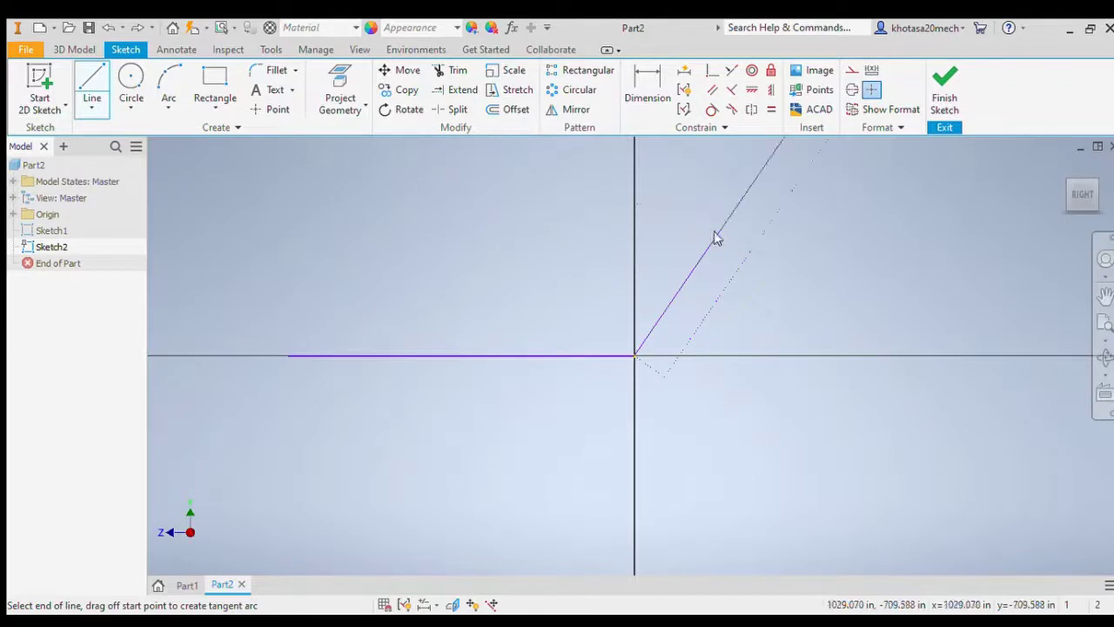
text(21)
key(Return)
key(Escape)
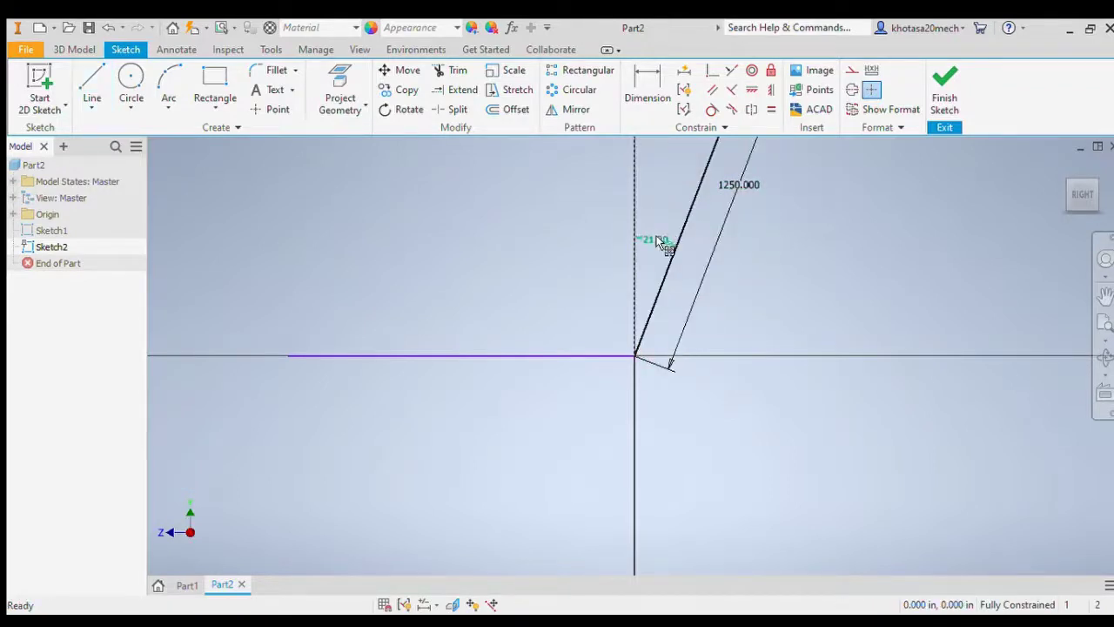
Step: Delete the slanted line's 21° angle and 1250 in length dimensions and finish the sketch
click(662, 242)
key(Delete)
click(722, 191)
key(Delete)
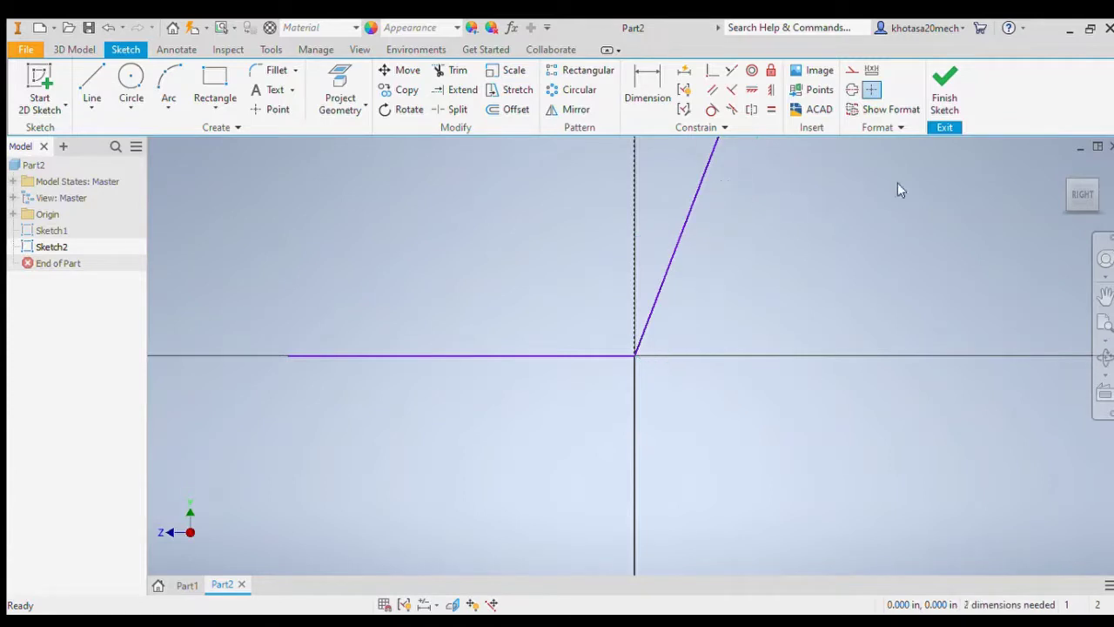
click(932, 87)
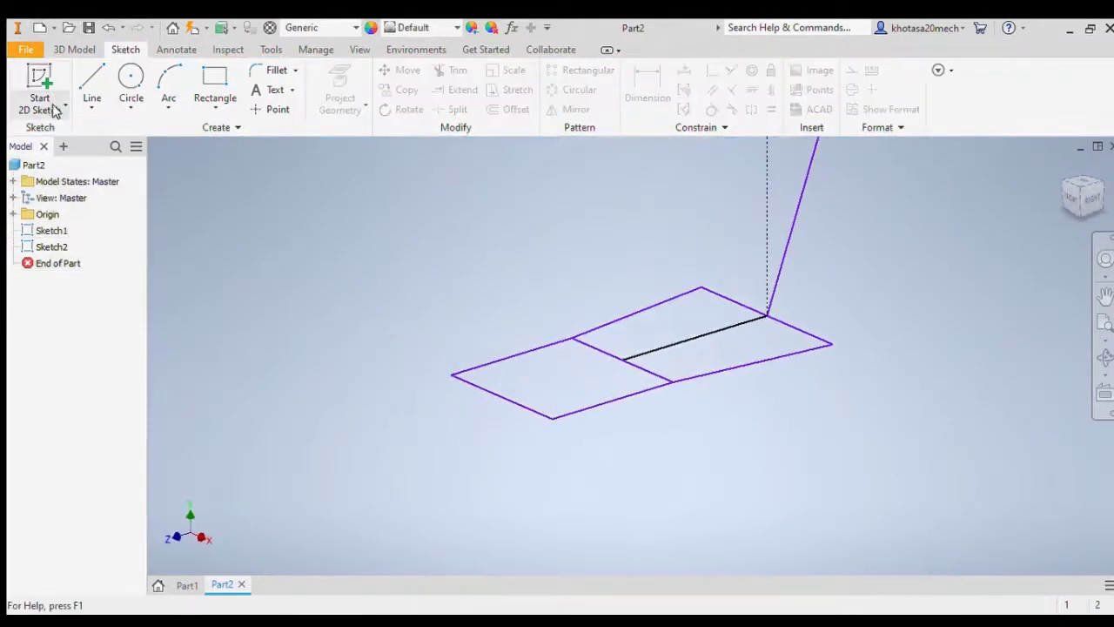
Step: Create a work plane through the slanted line and the base outline's horizontal edge at the origin
click(75, 49)
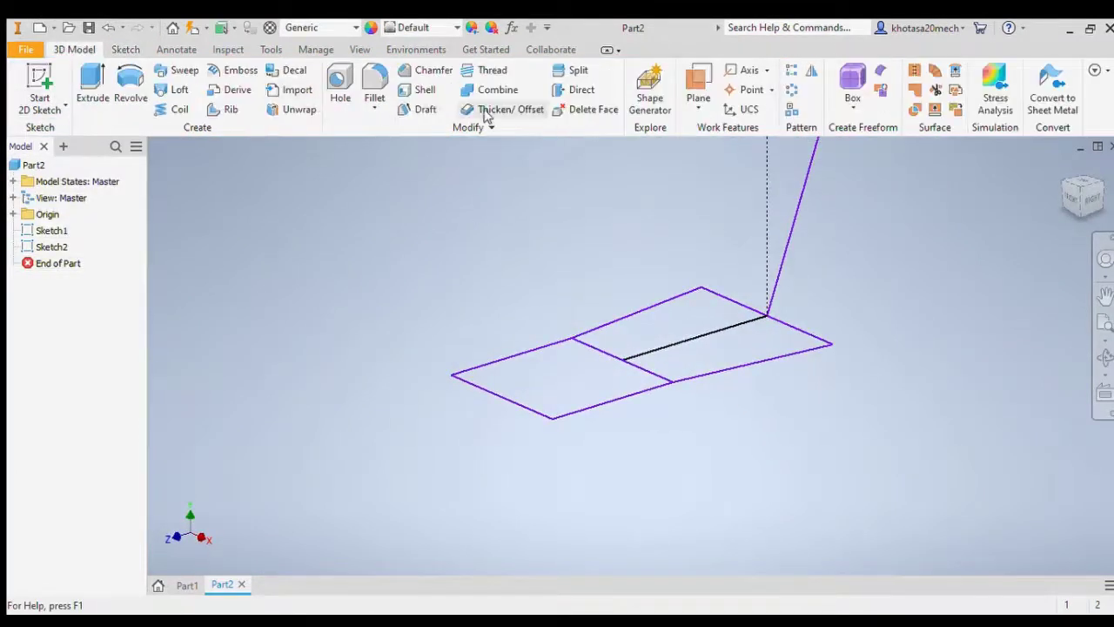
click(700, 103)
click(795, 238)
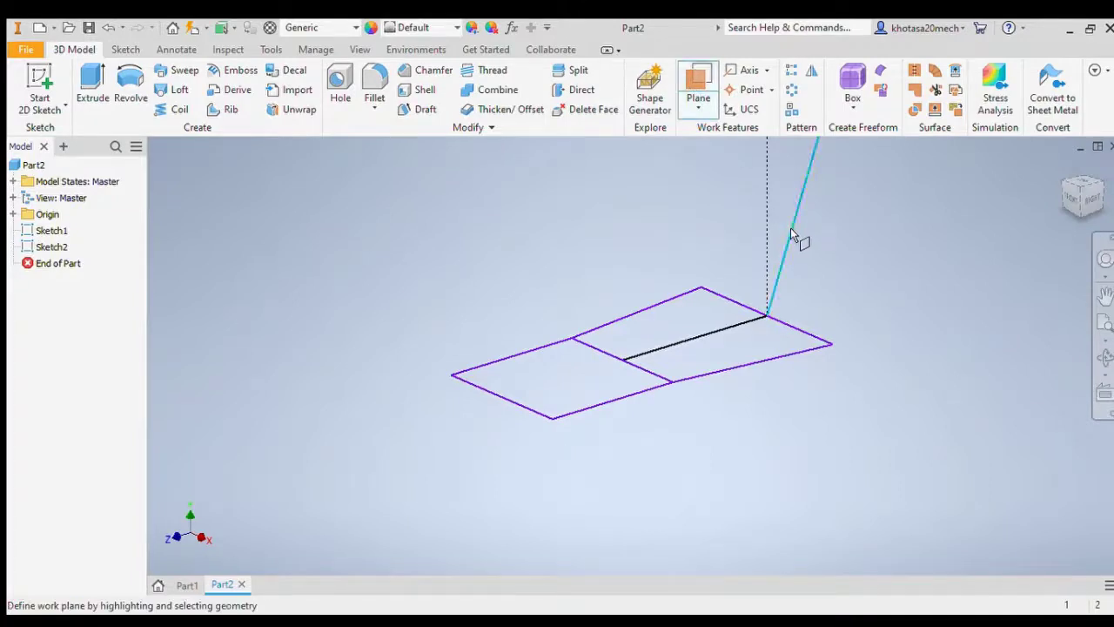
click(781, 329)
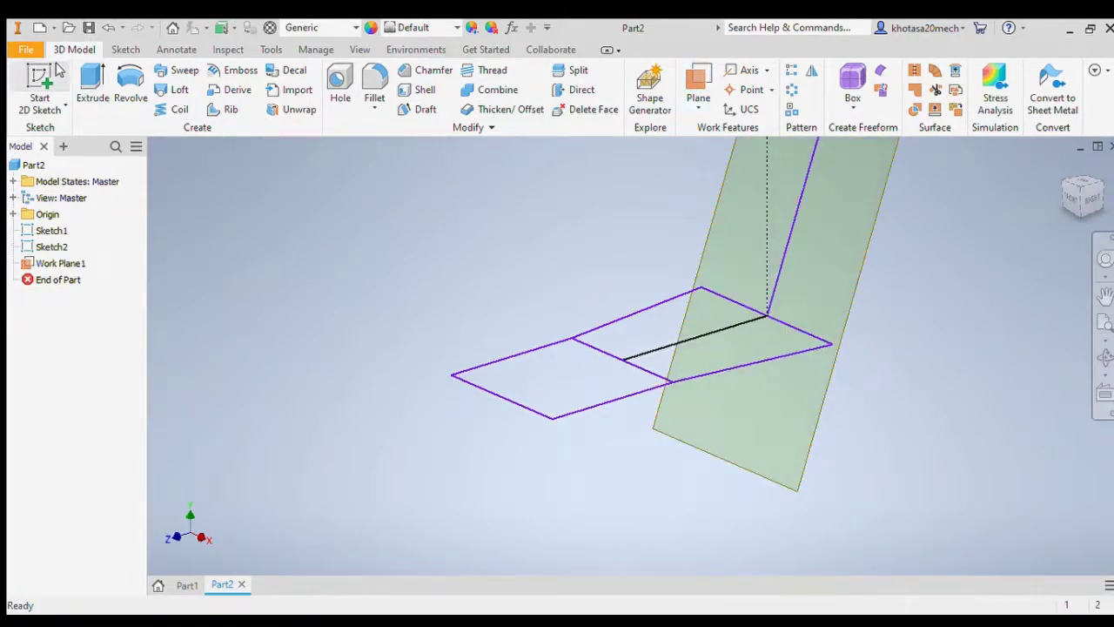
Step: Start a sketch on the inclined work plane and draw a 508 in vertical line upward from the origin
click(124, 50)
click(92, 83)
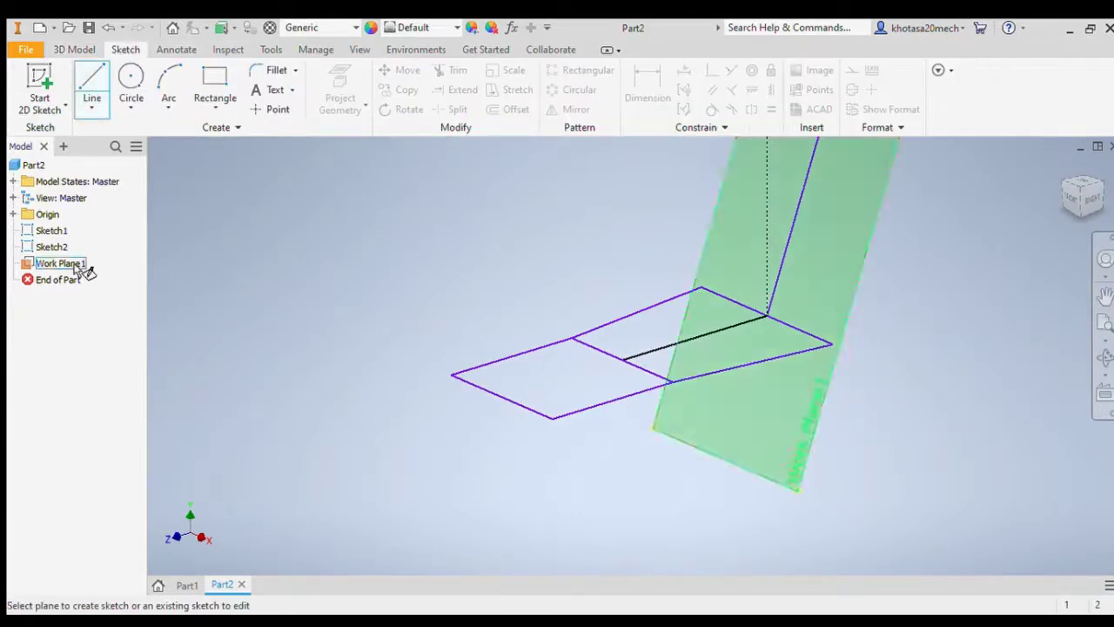
click(77, 266)
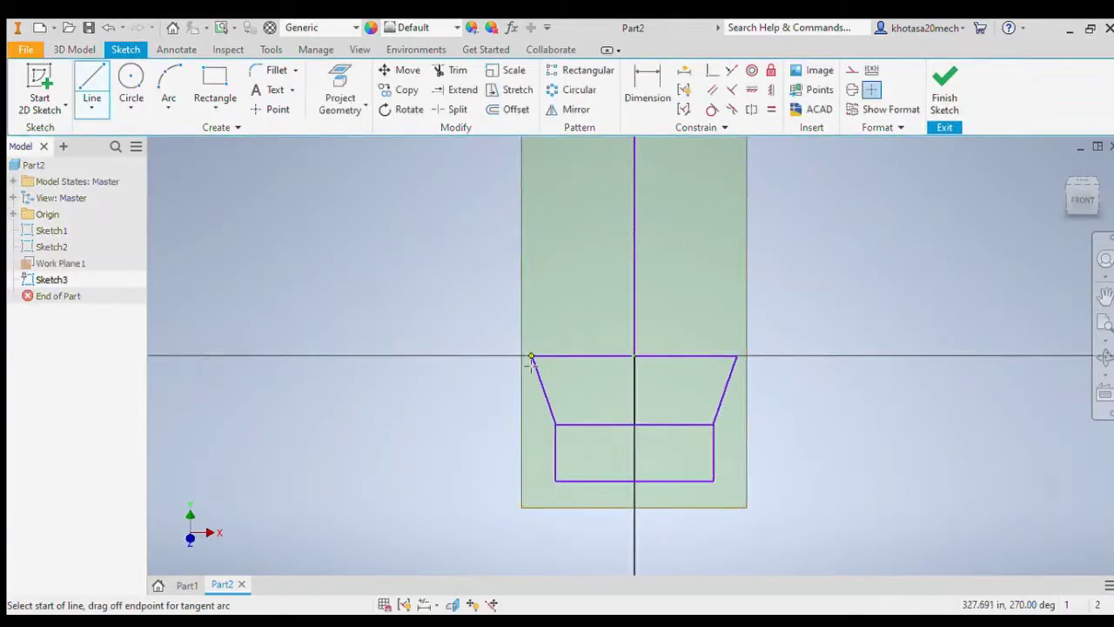
click(634, 357)
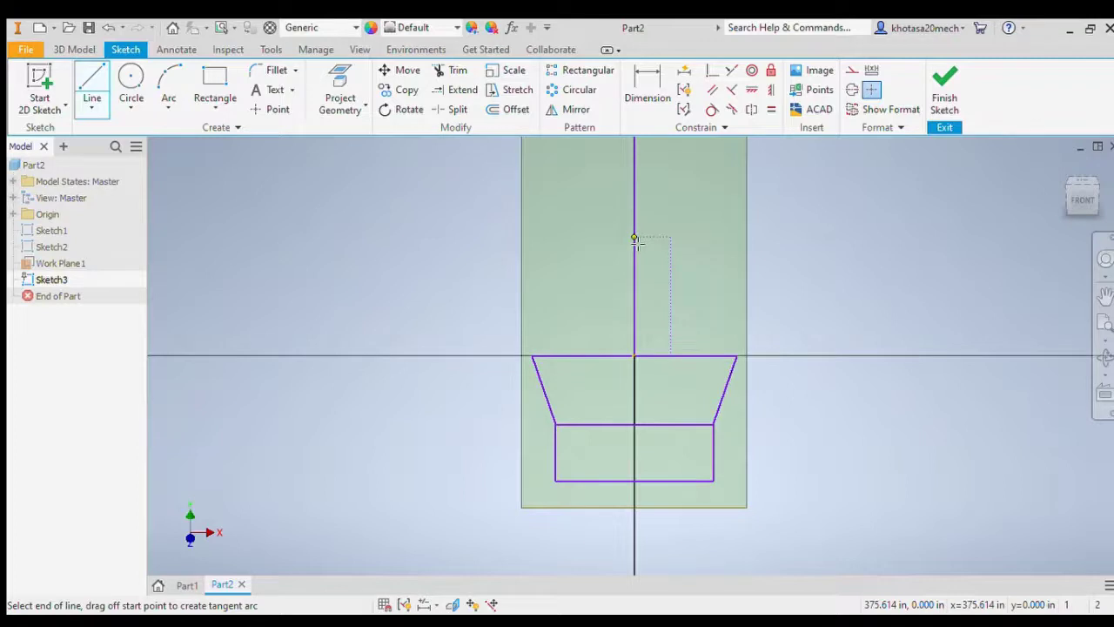
click(633, 195)
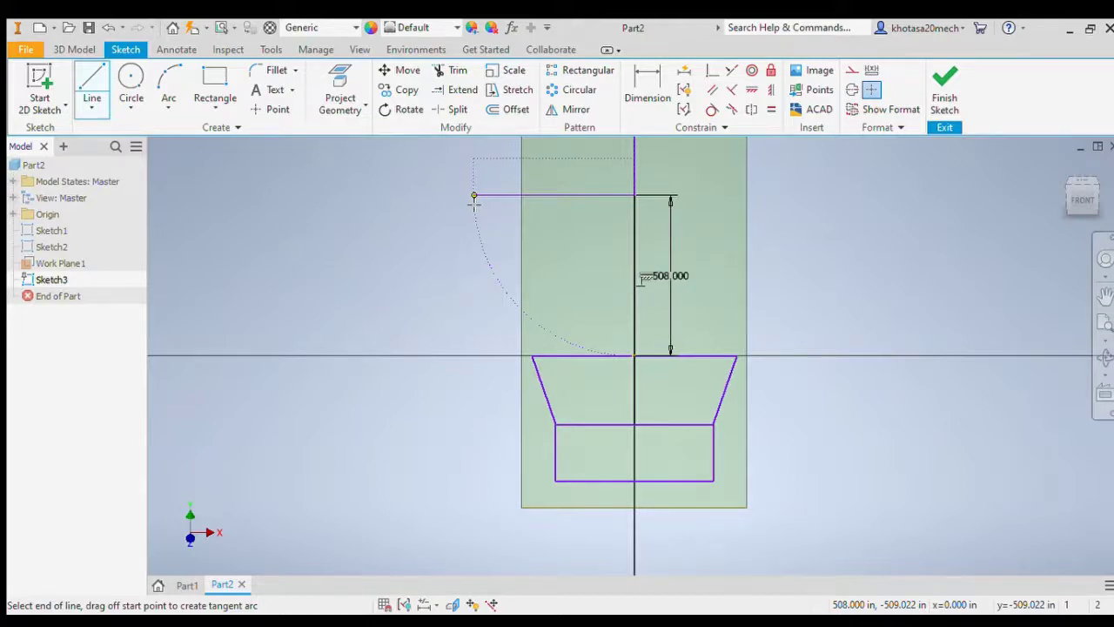
Step: Draw a 431.5 in horizontal line left from the 508 in line's upper end, then an 863 in line back to the right
key(Return)
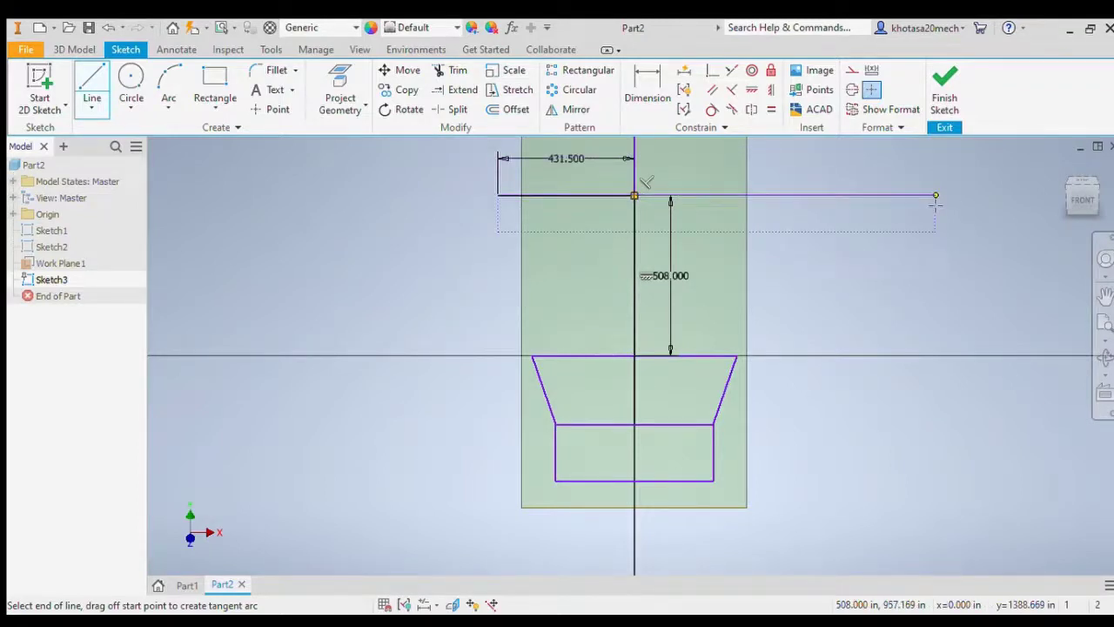
text(863)
key(Return)
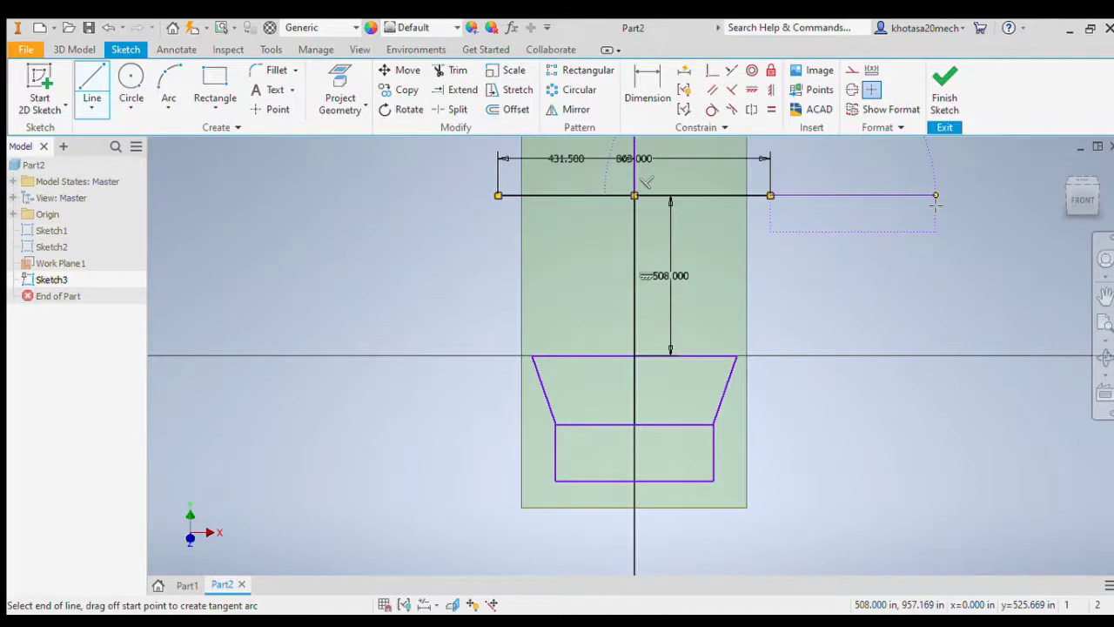
key(Escape)
Step: Delete the 863 in, 431.5 in and 508 in dimensions from the new lines
click(645, 160)
key(Delete)
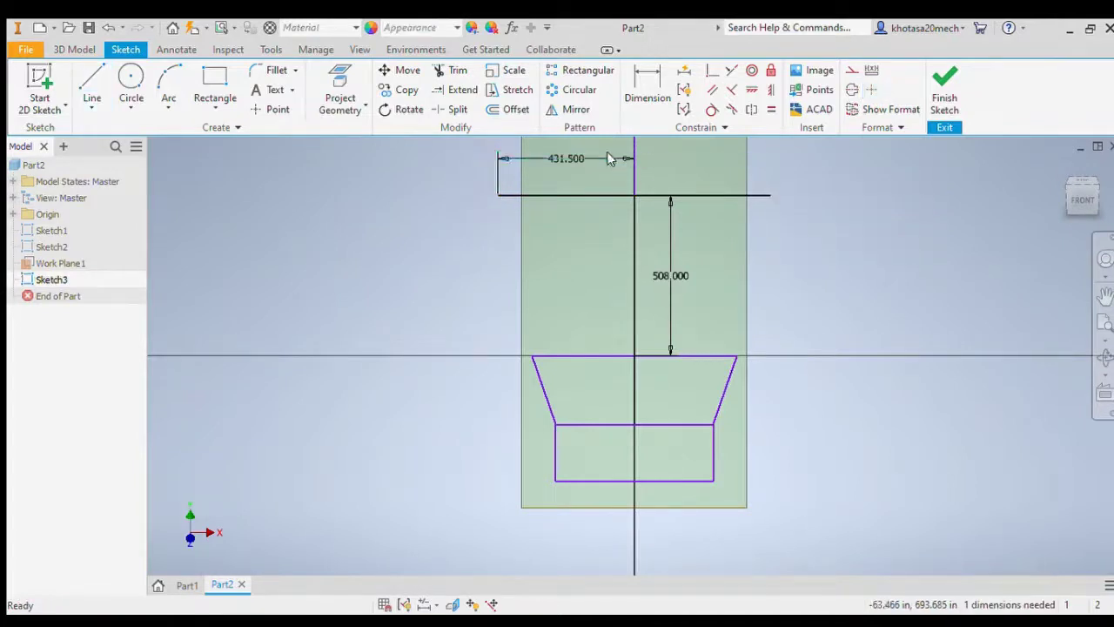
click(566, 160)
key(Delete)
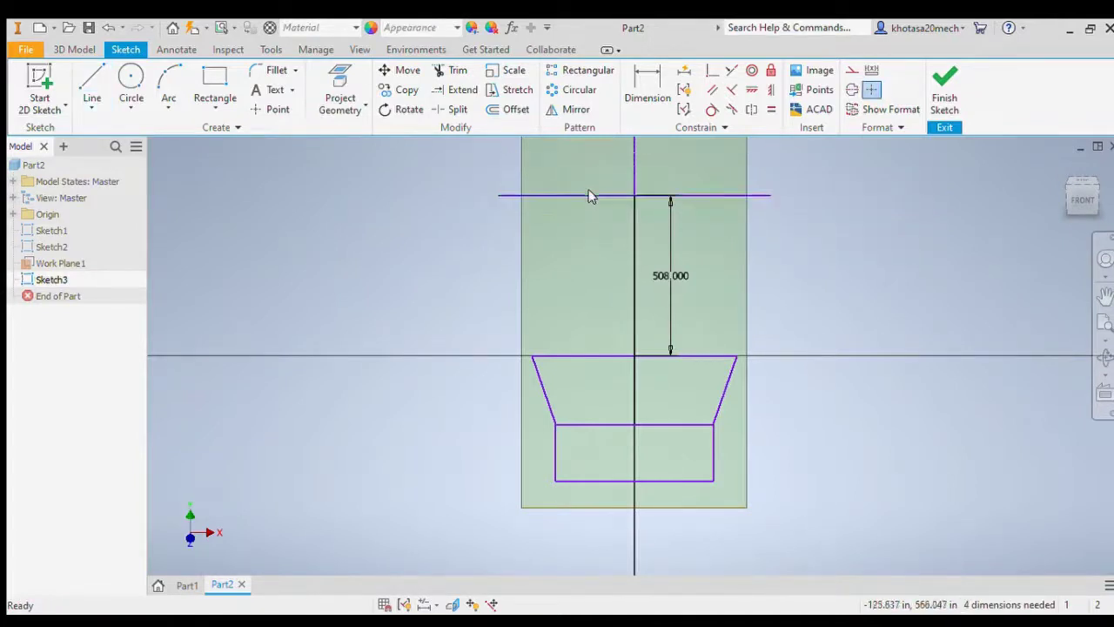
click(666, 278)
key(Delete)
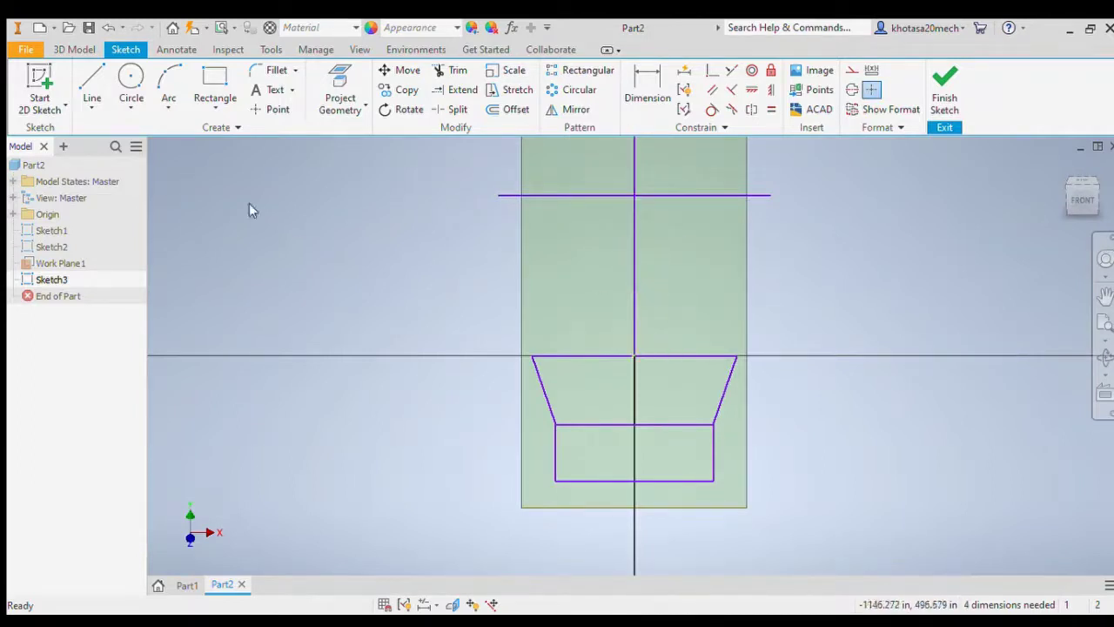
Step: Draw an 838.2 in vertical line upward from the origin on the inclined plane
click(91, 83)
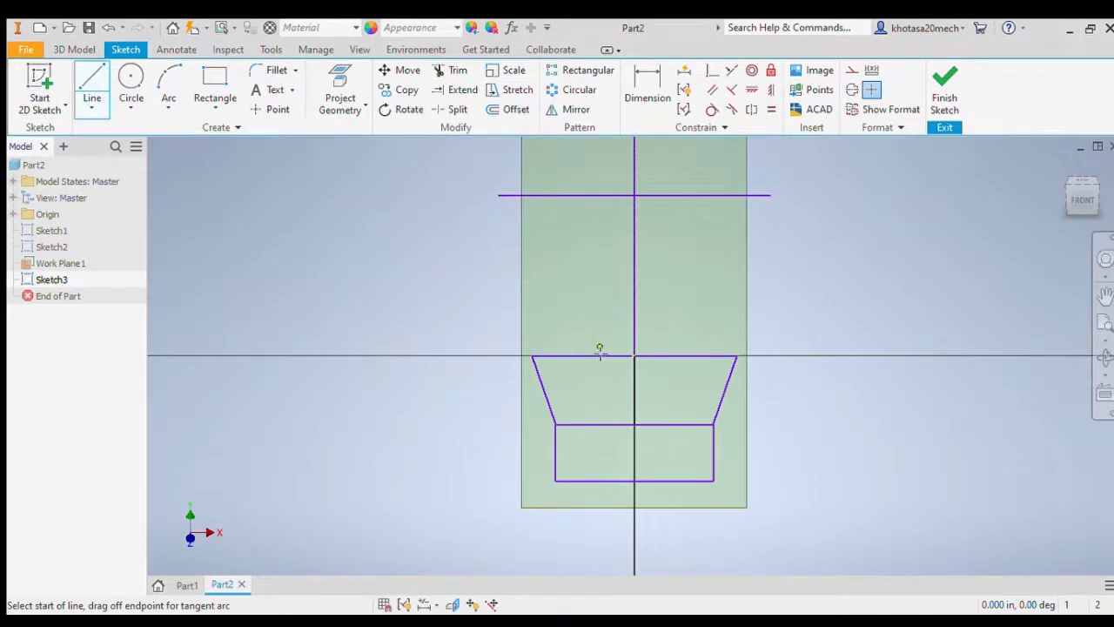
click(633, 355)
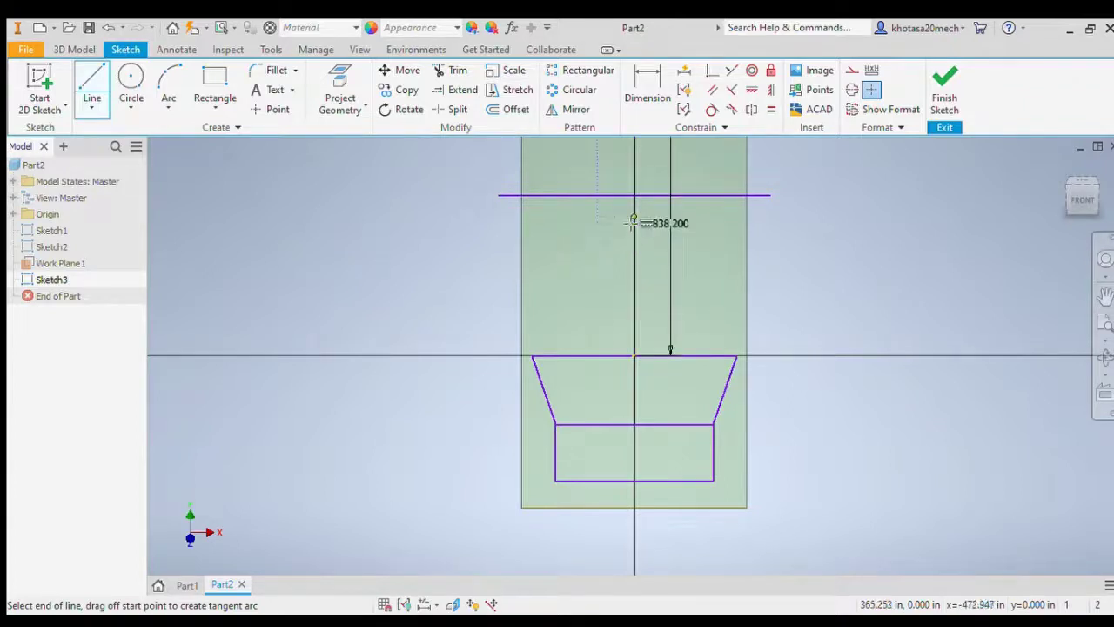
scroll(633, 244, up, 5)
scroll(630, 185, down, 2)
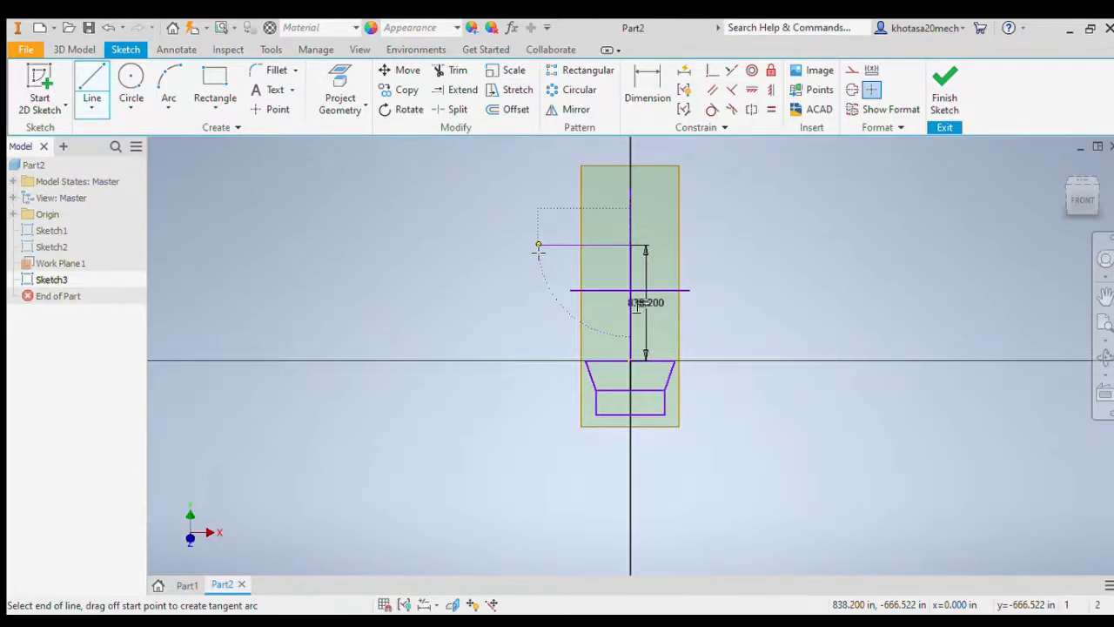
Step: Draw a 393.7 in horizontal line left from the 838.2 in line's upper end, then a 787.4 in line back to the right
text(393.7)
key(Return)
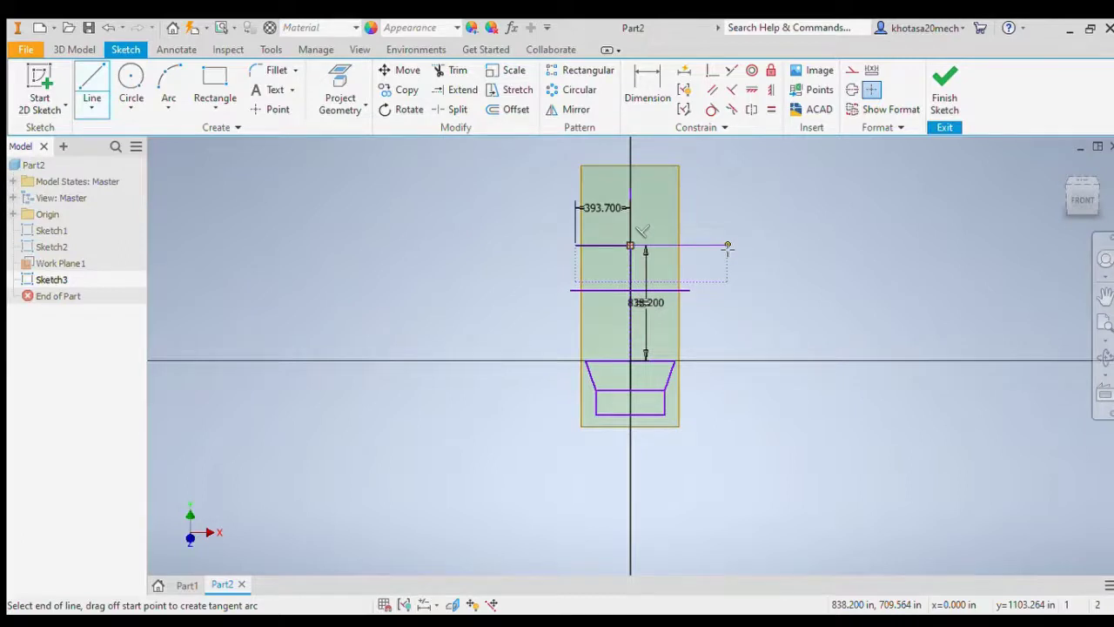
text(787.4)
key(Return)
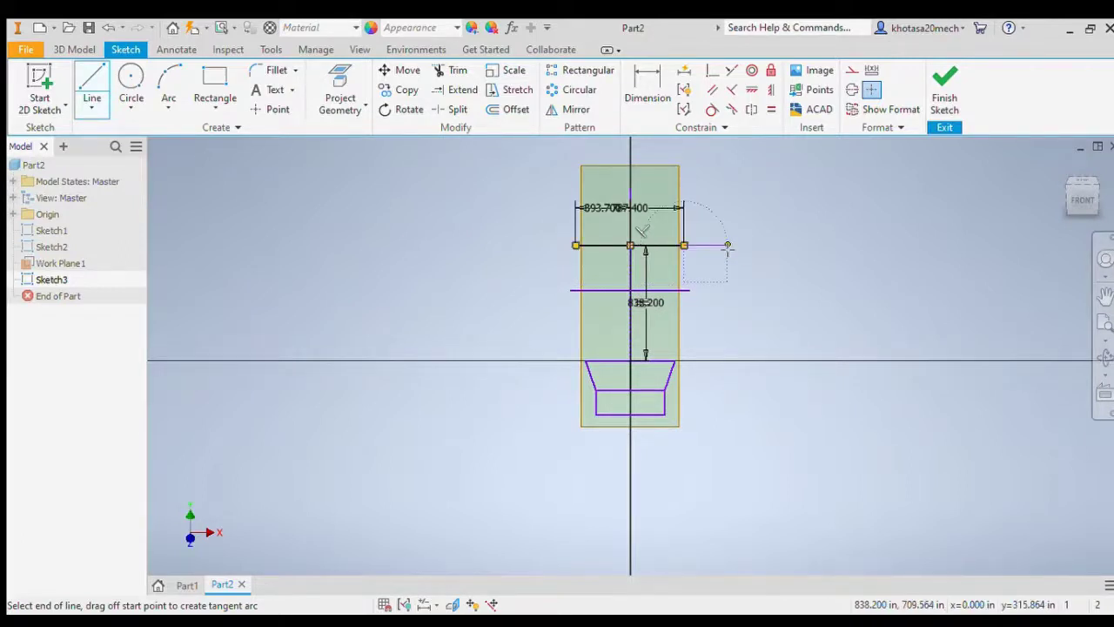
key(Escape)
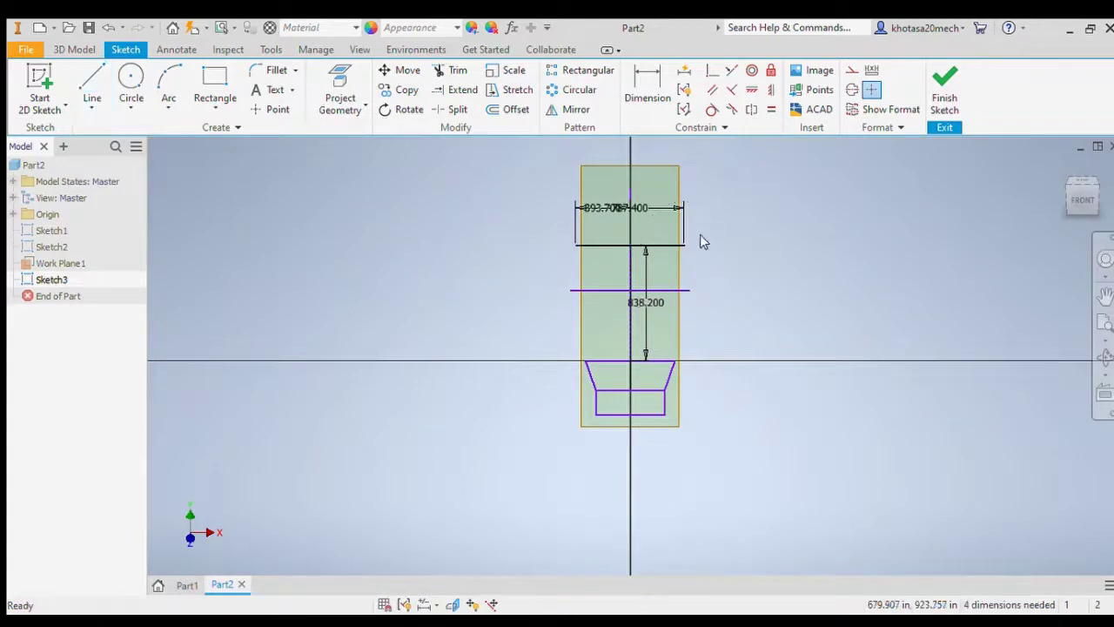
Step: Delete the left half-segment of the second crossline and its 393.7 in and 787.4 in dimensions
click(600, 246)
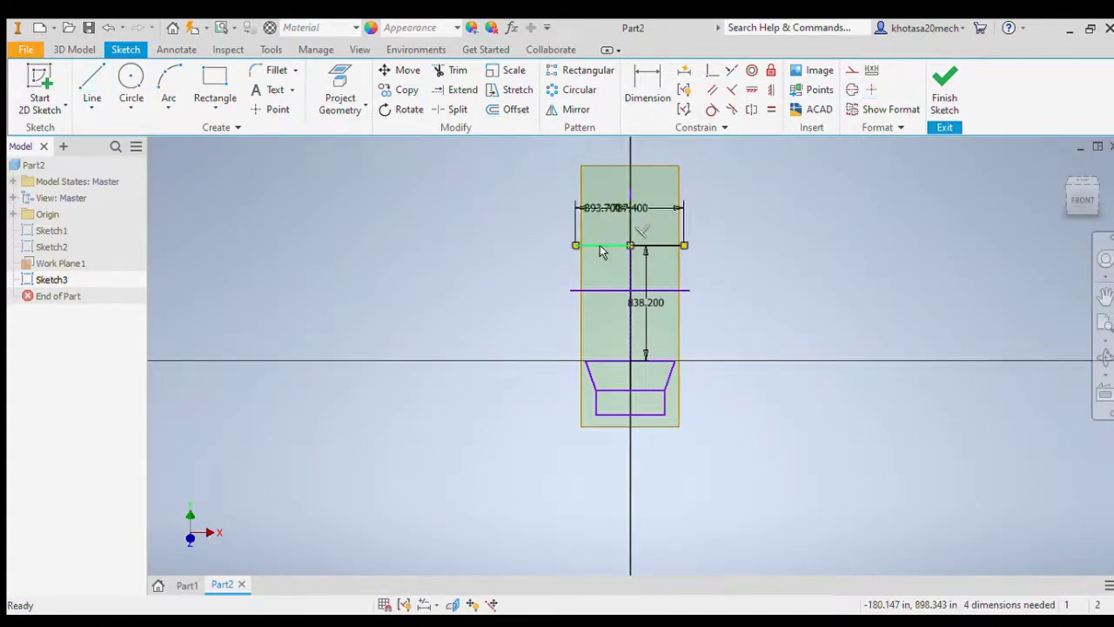
key(Delete)
click(605, 212)
key(Delete)
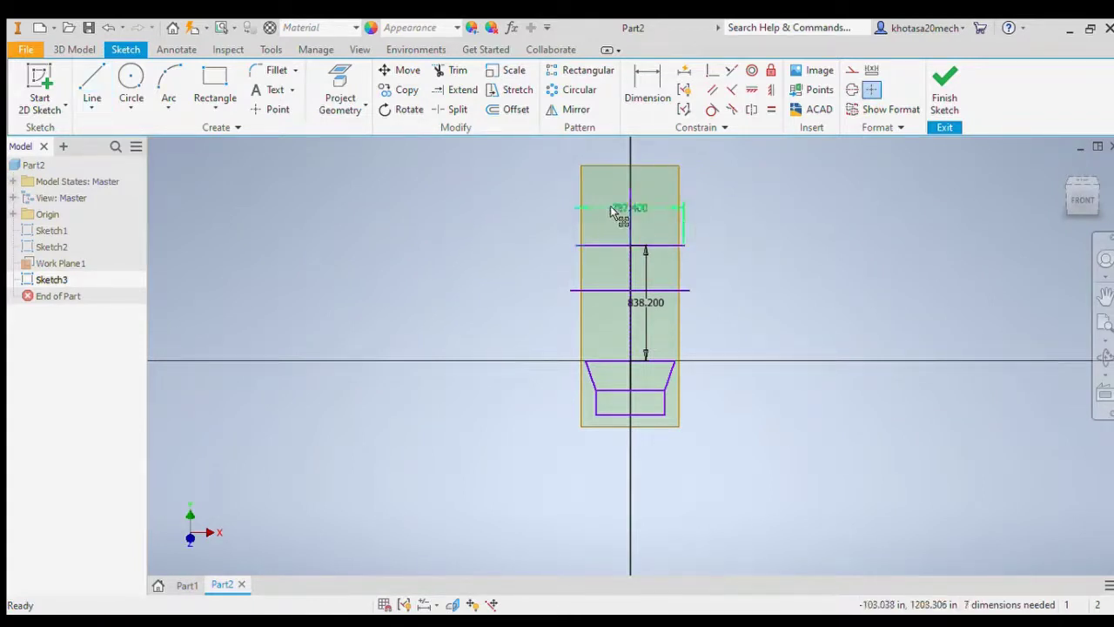
click(620, 211)
key(ctrl+z)
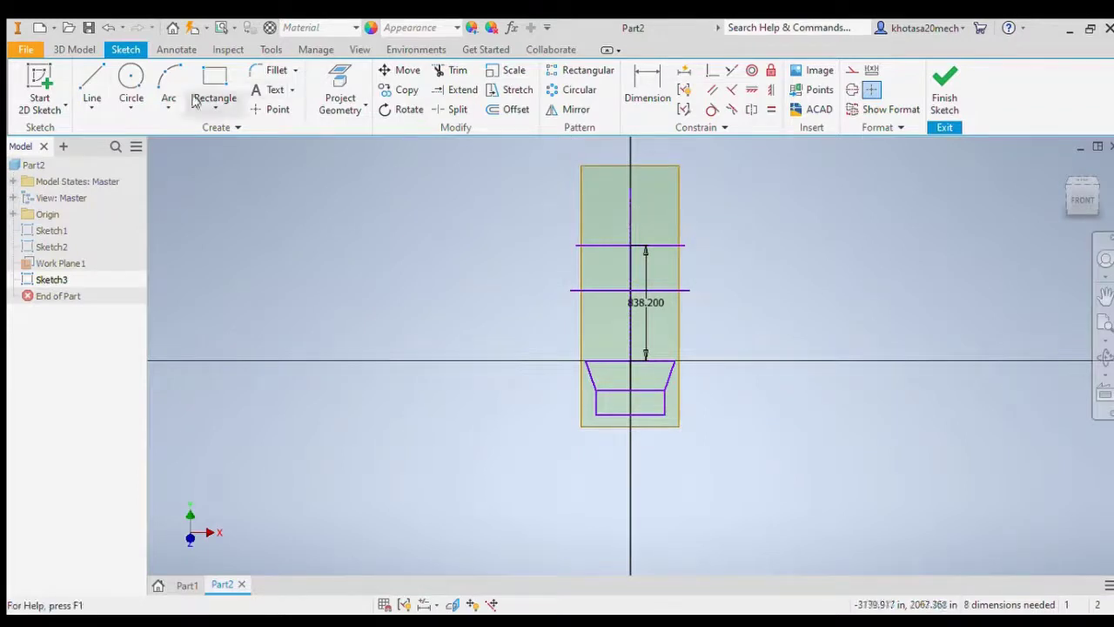
Step: Draw a 1250 in vertical line from the origin to the upper end of the slanted line
click(90, 77)
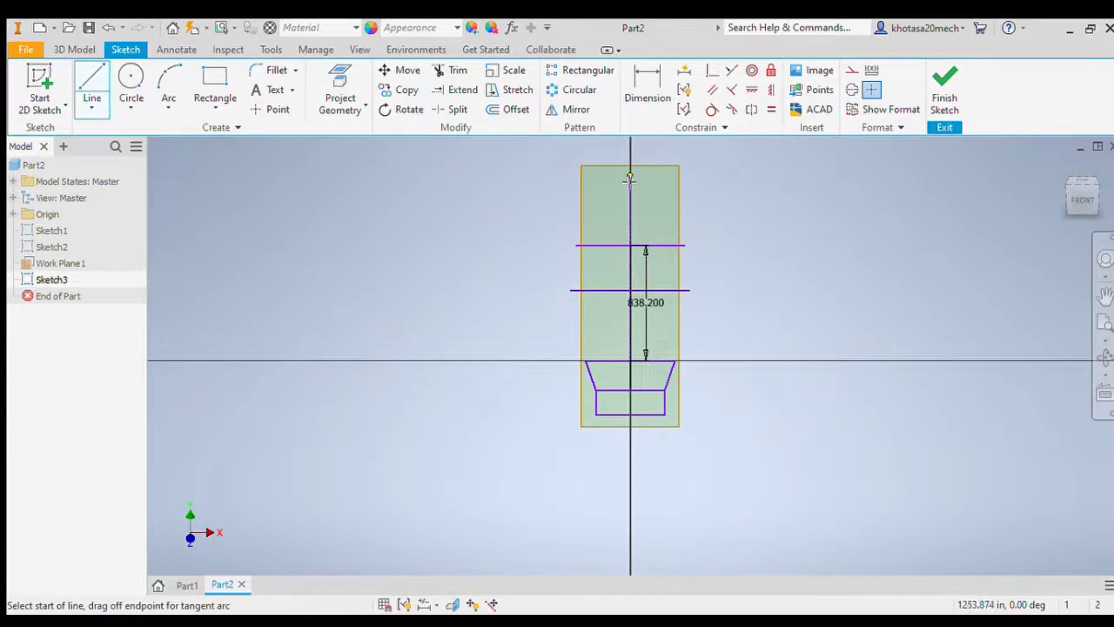
click(631, 362)
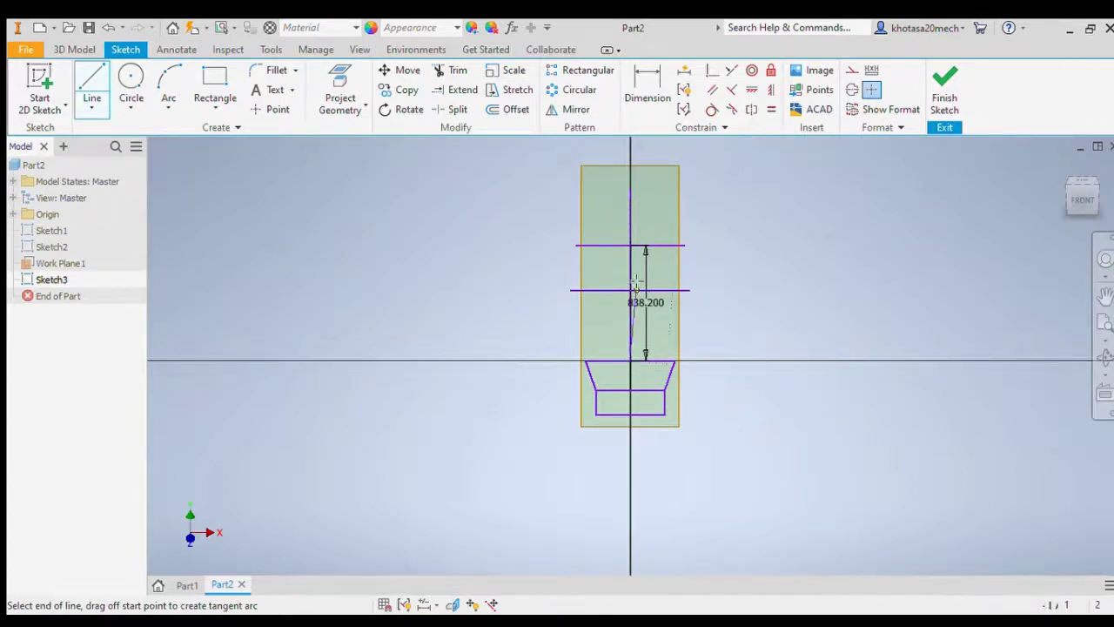
click(630, 191)
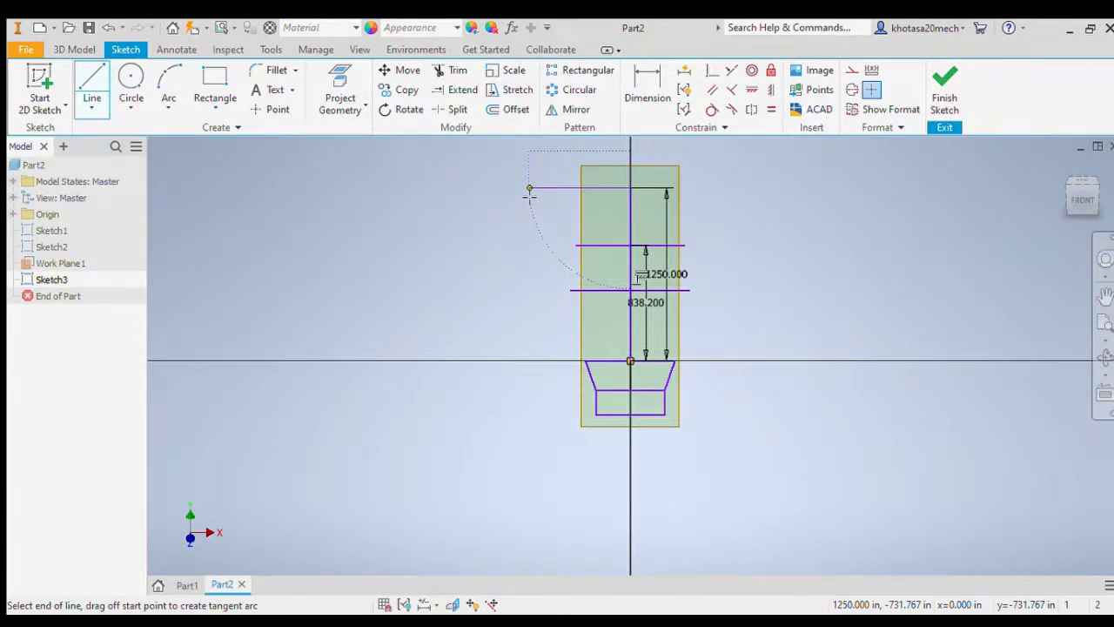
Step: Draw a 325 in horizontal line left from the 1250 in line's upper end, then a 650 in line back to the right
text(325)
key(Return)
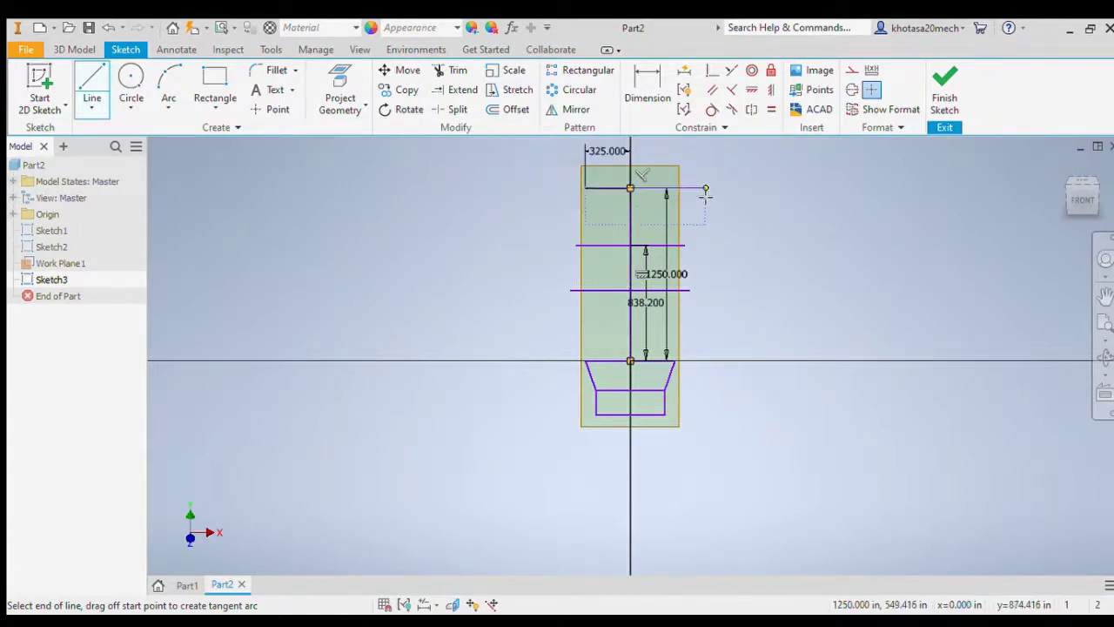
text(325)
key(Return)
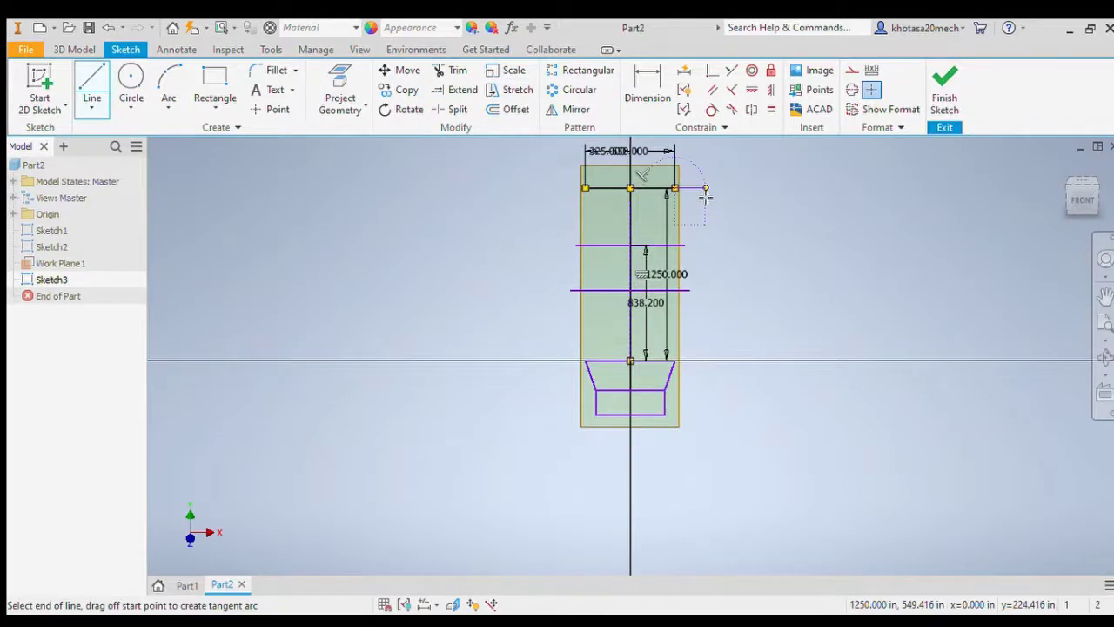
key(Escape)
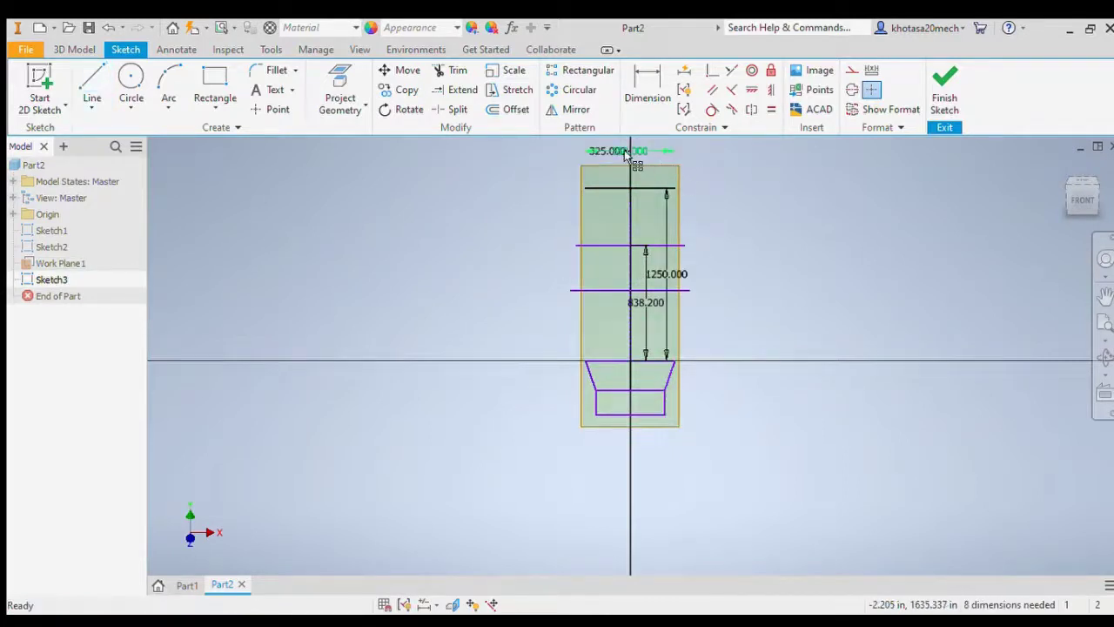
Step: Delete the uppermost crossline's width dimensions and the 1250 in and 838.2 in height dimensions
click(624, 151)
key(Delete)
key(ctrl+z)
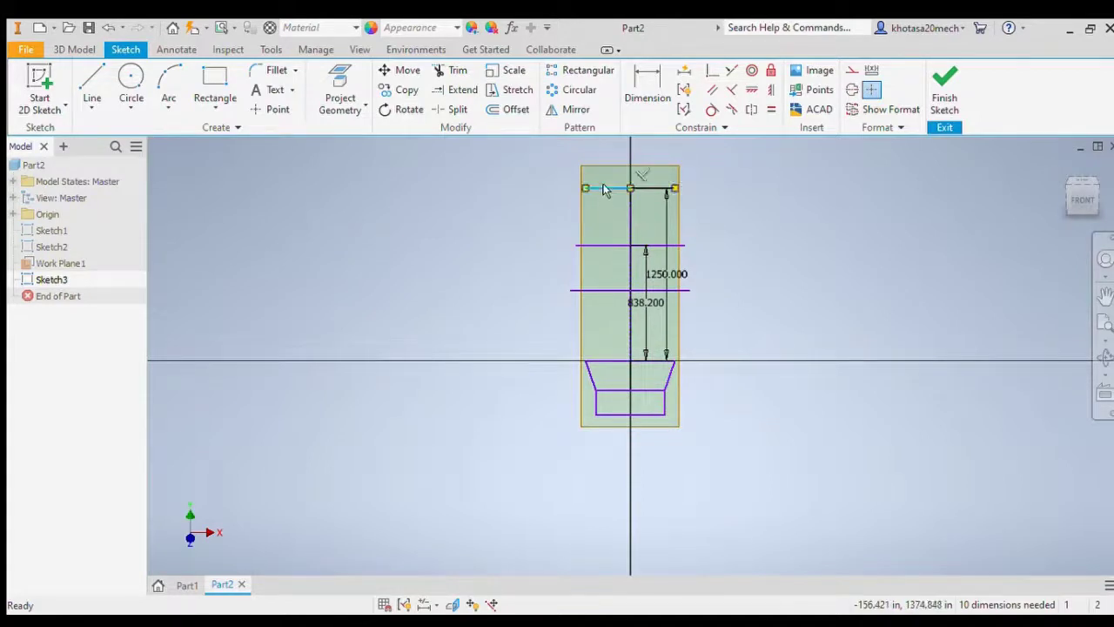
key(ctrl+z)
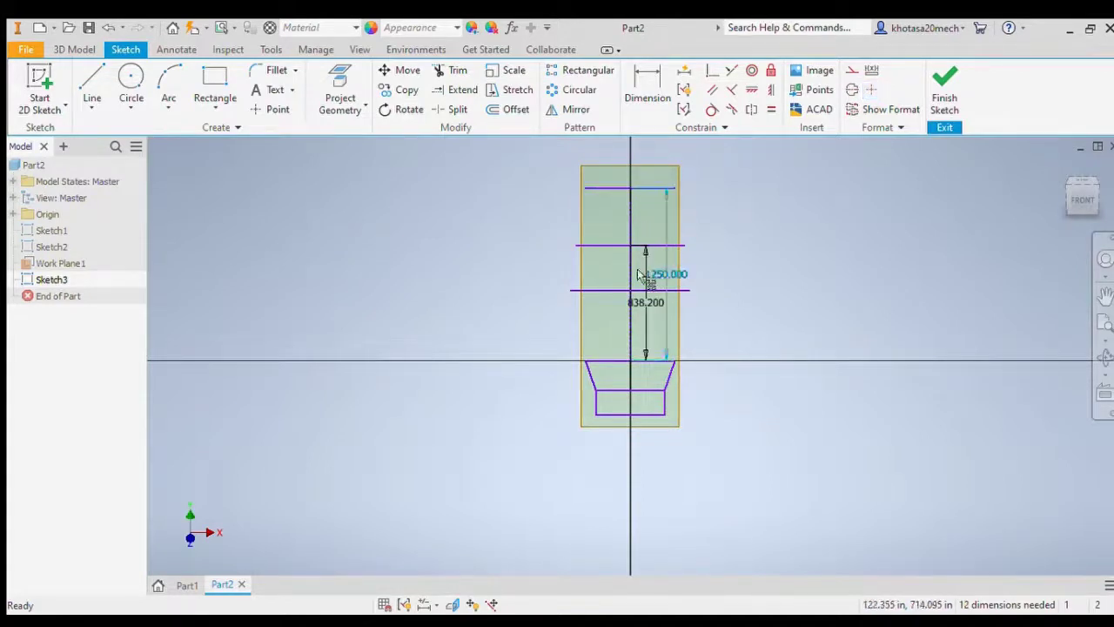
key(ctrl+z)
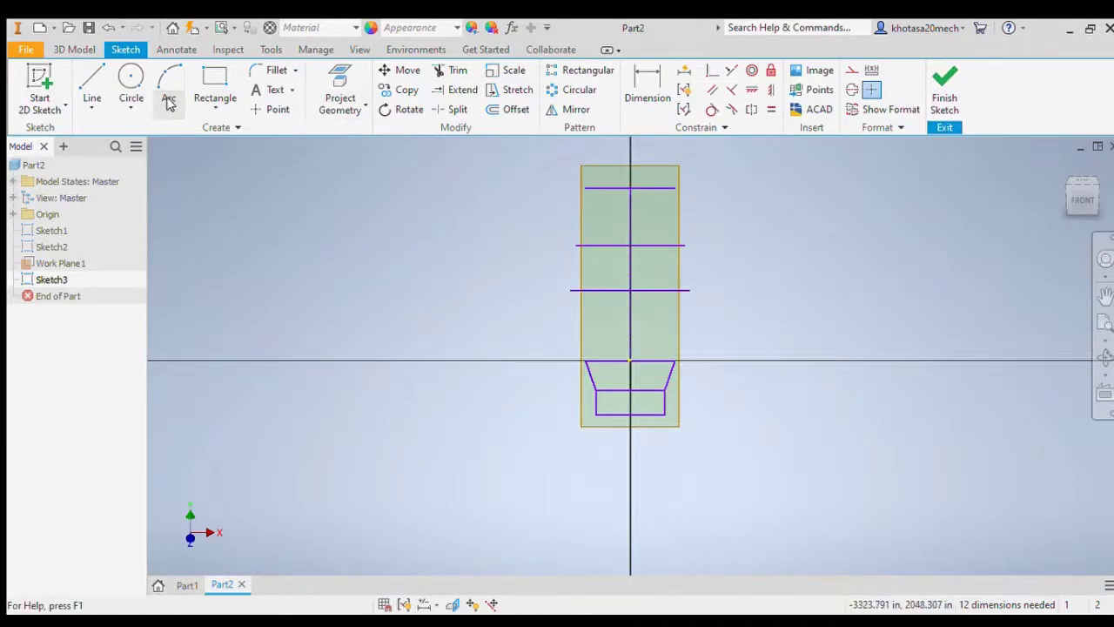
Step: Connect both upper corners of the base outline to the matching ends of the lowest crossline with slanted lines
click(91, 80)
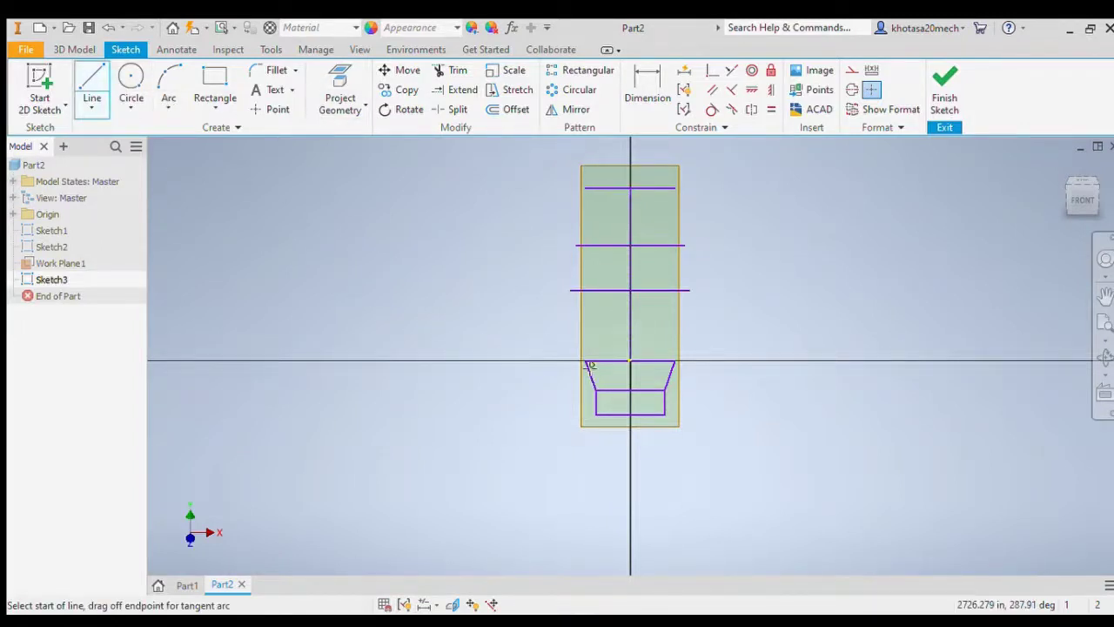
click(586, 361)
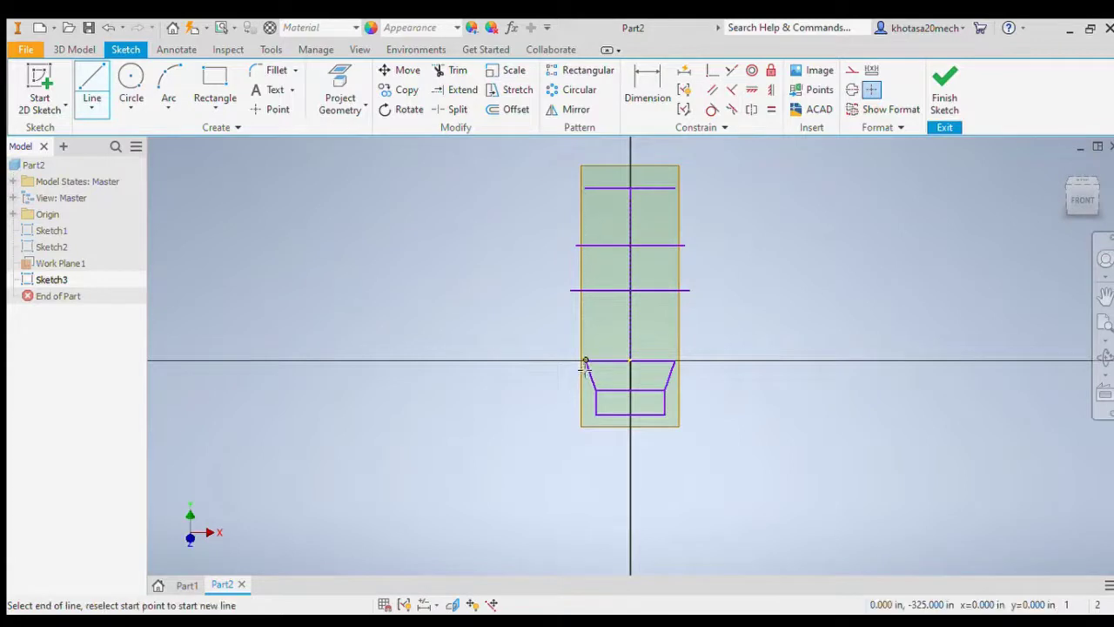
click(571, 290)
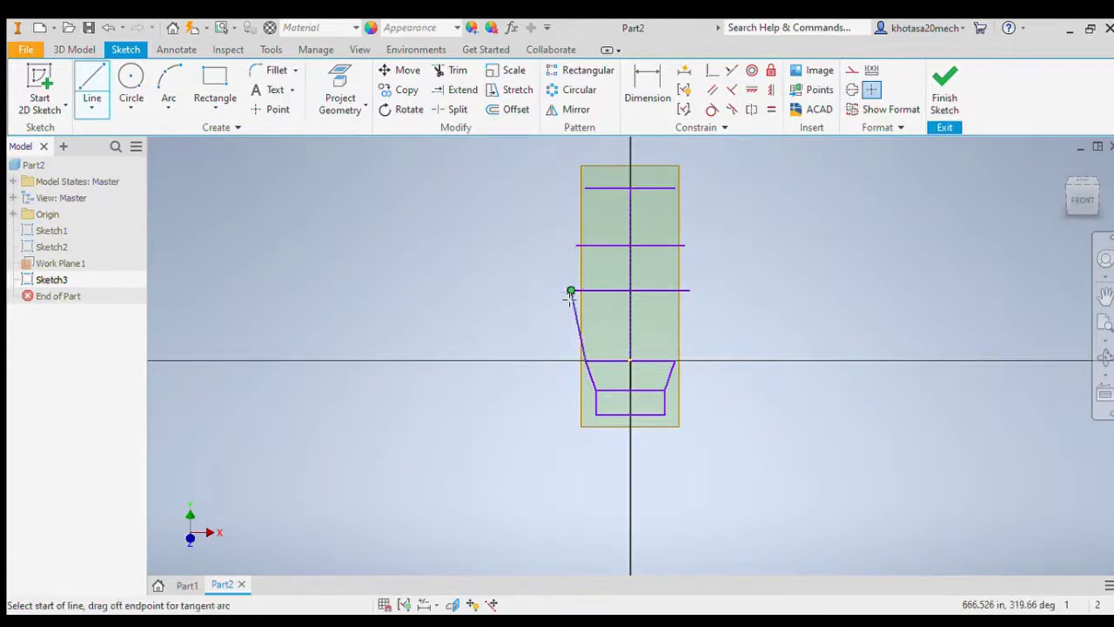
key(Escape)
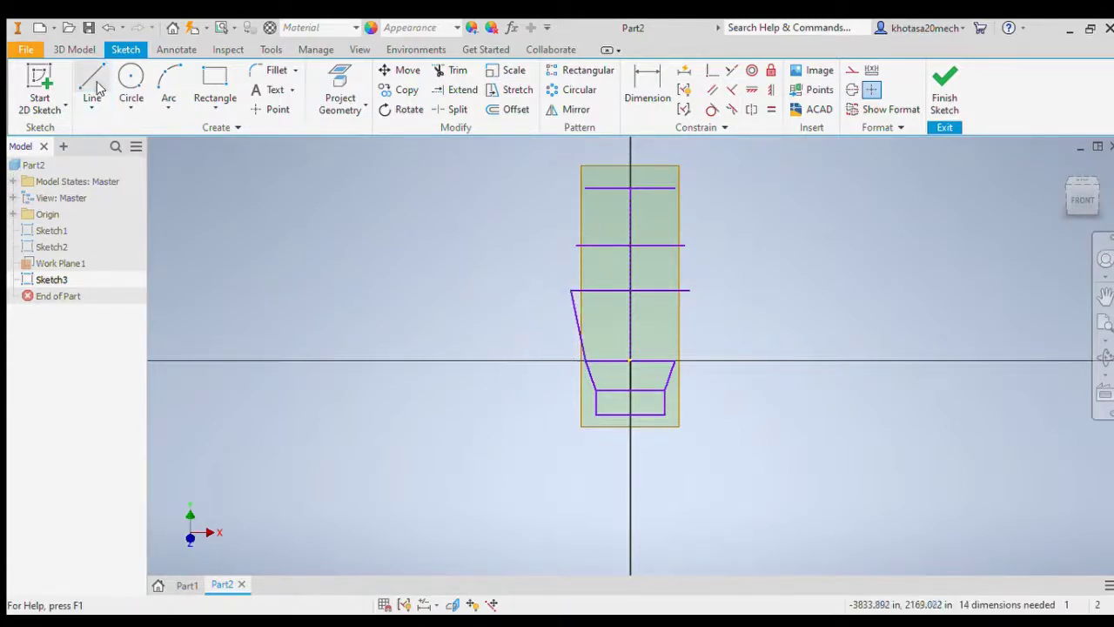
click(94, 81)
click(674, 361)
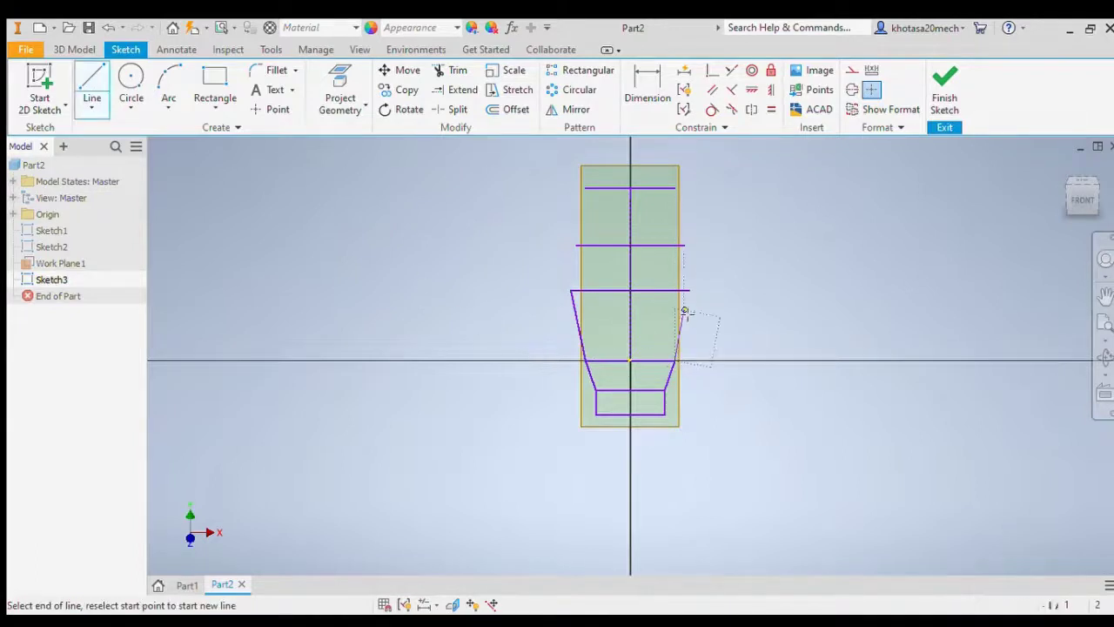
click(689, 290)
Step: Draw the left side edges joining the left ends of the lowest, middle and uppermost crosslines
click(91, 80)
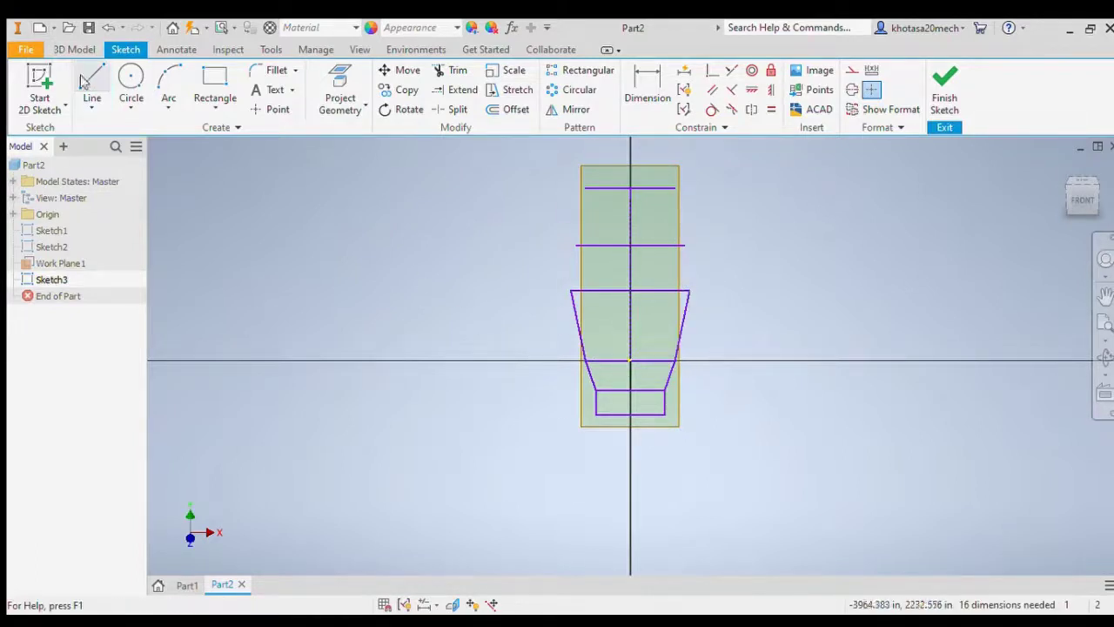
click(571, 291)
click(575, 246)
key(Escape)
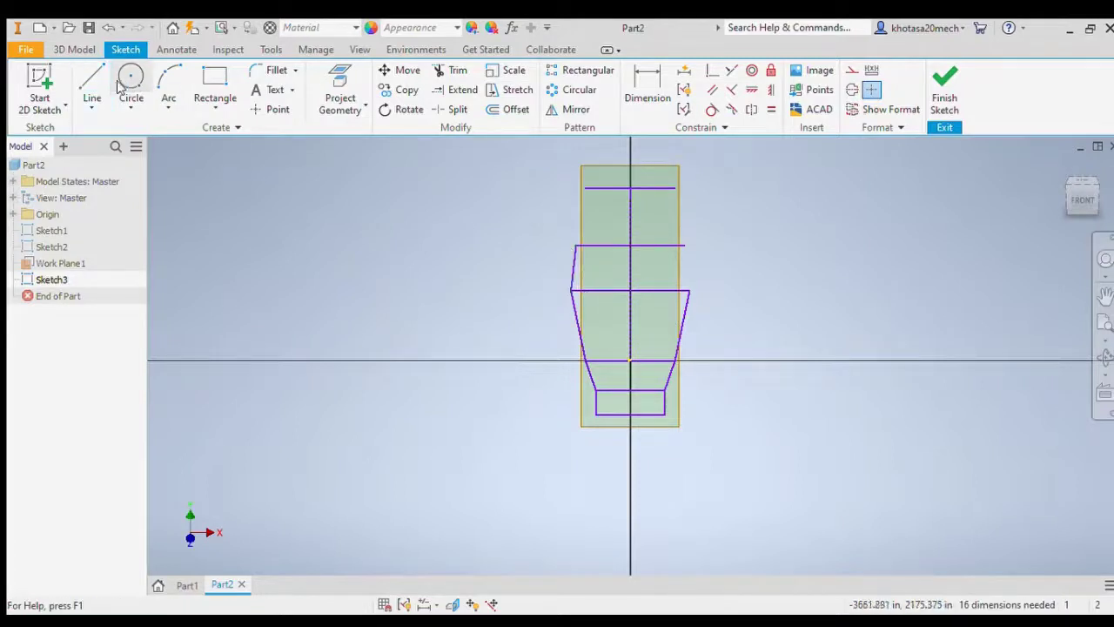
click(92, 79)
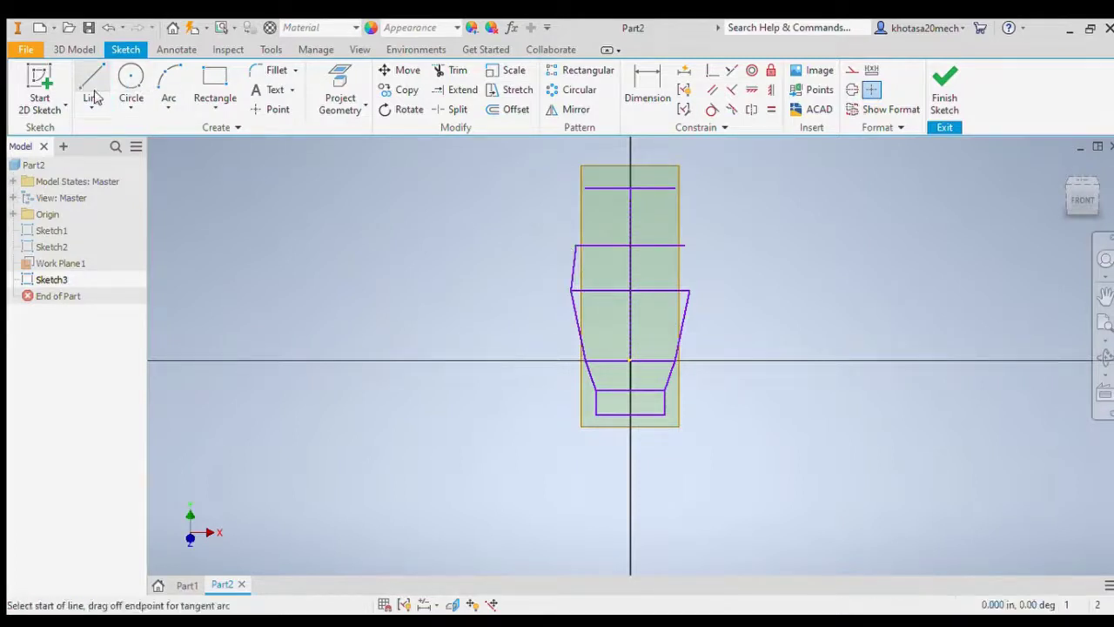
click(585, 189)
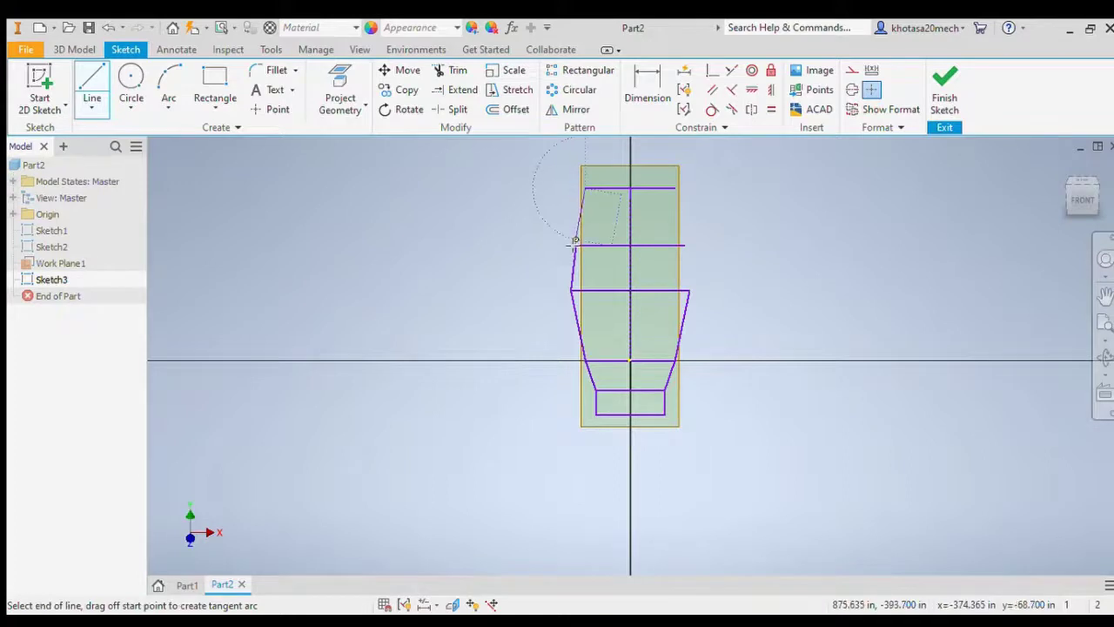
click(577, 245)
key(Escape)
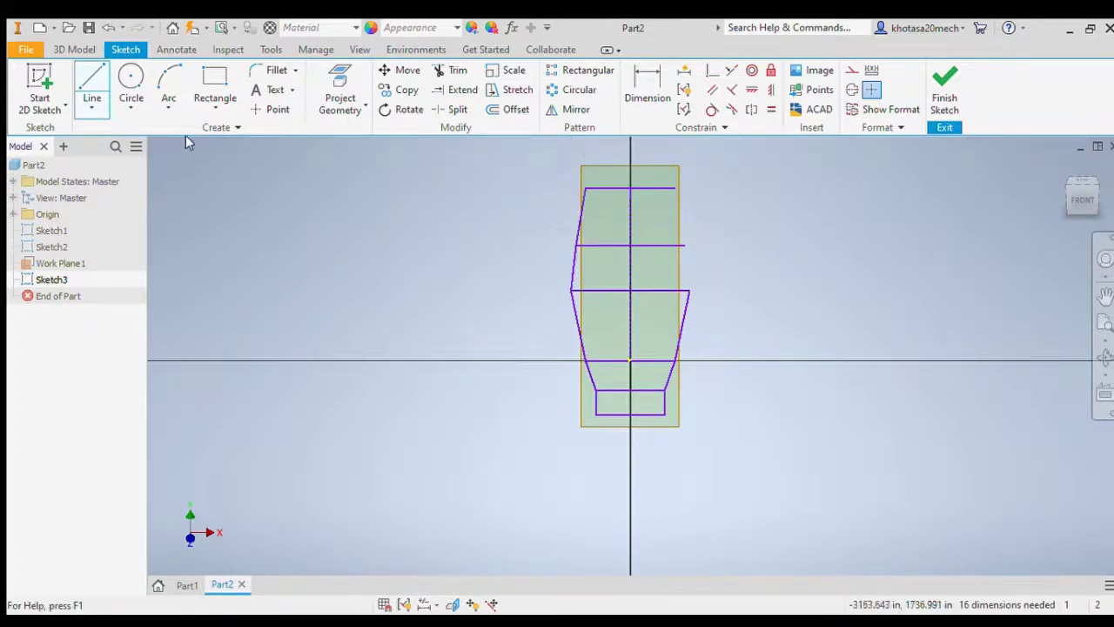
Step: Draw the right side edges joining the right ends of the uppermost, middle and lowest crosslines
click(92, 79)
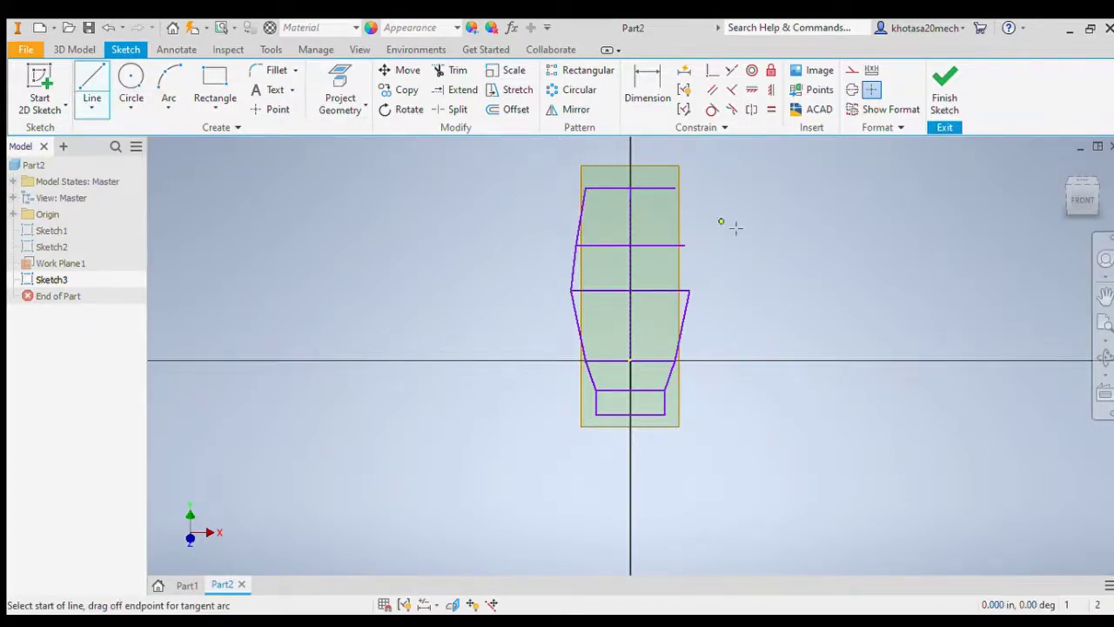
click(675, 188)
click(686, 246)
key(Escape)
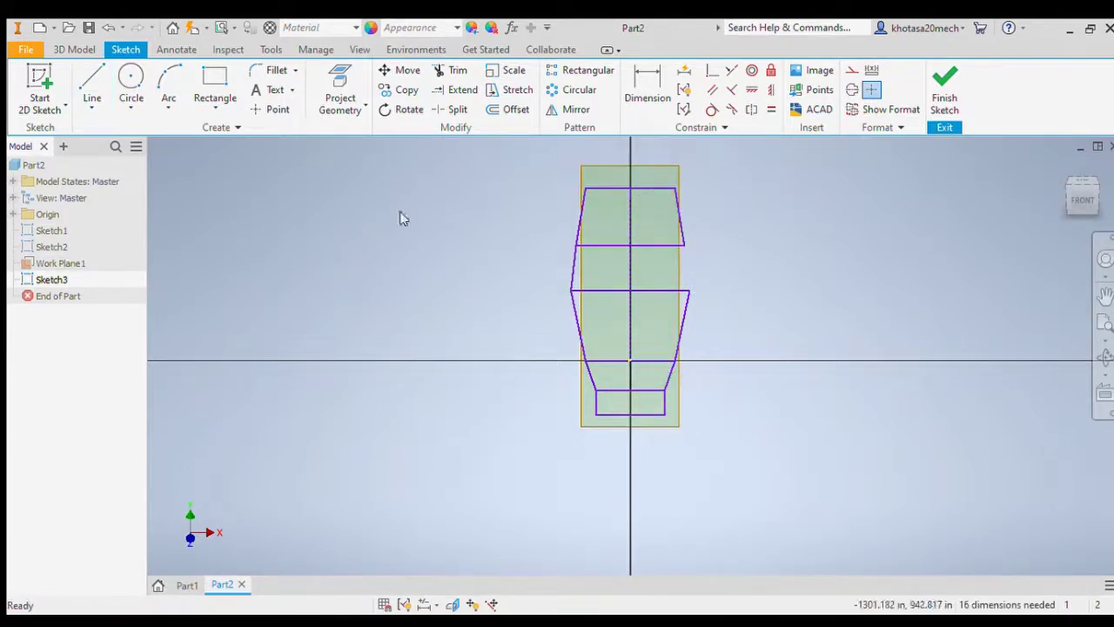
click(91, 83)
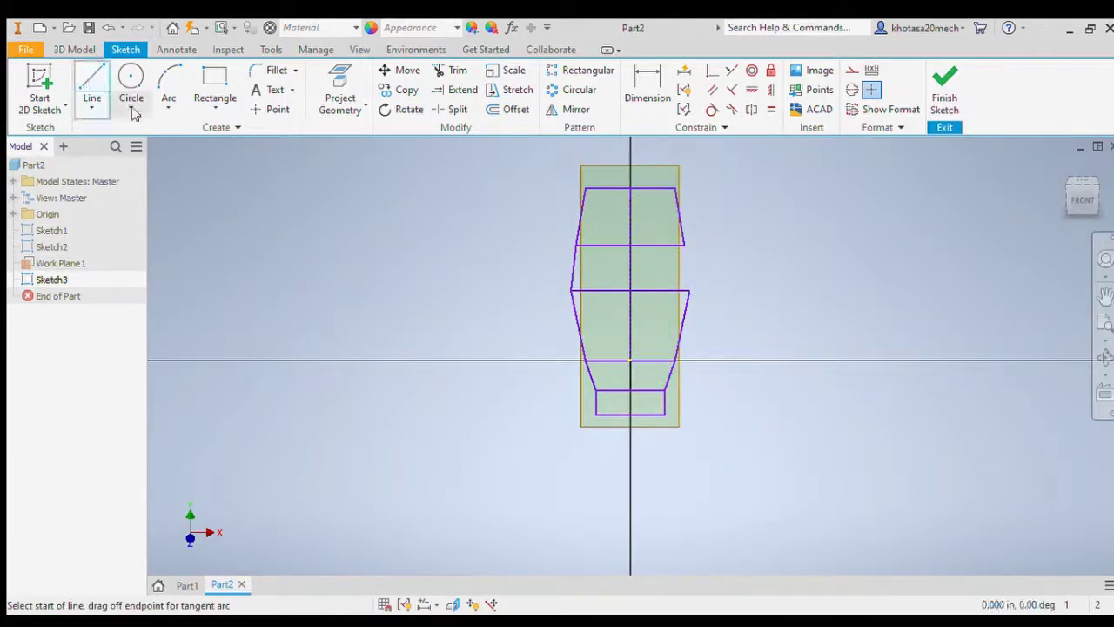
click(685, 247)
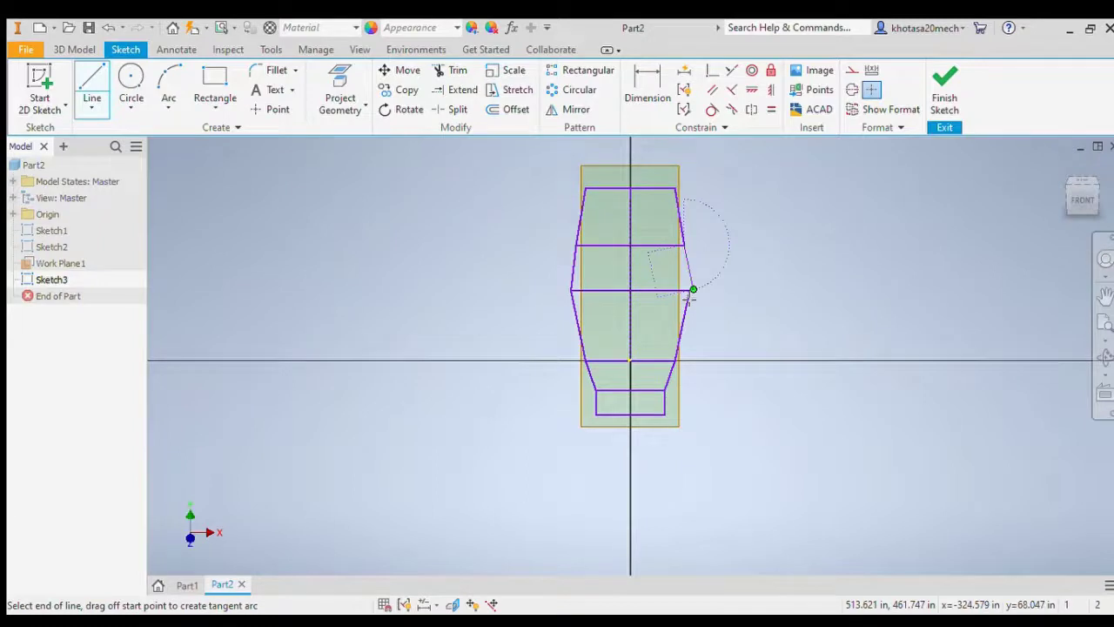
scroll(690, 296, down, 5)
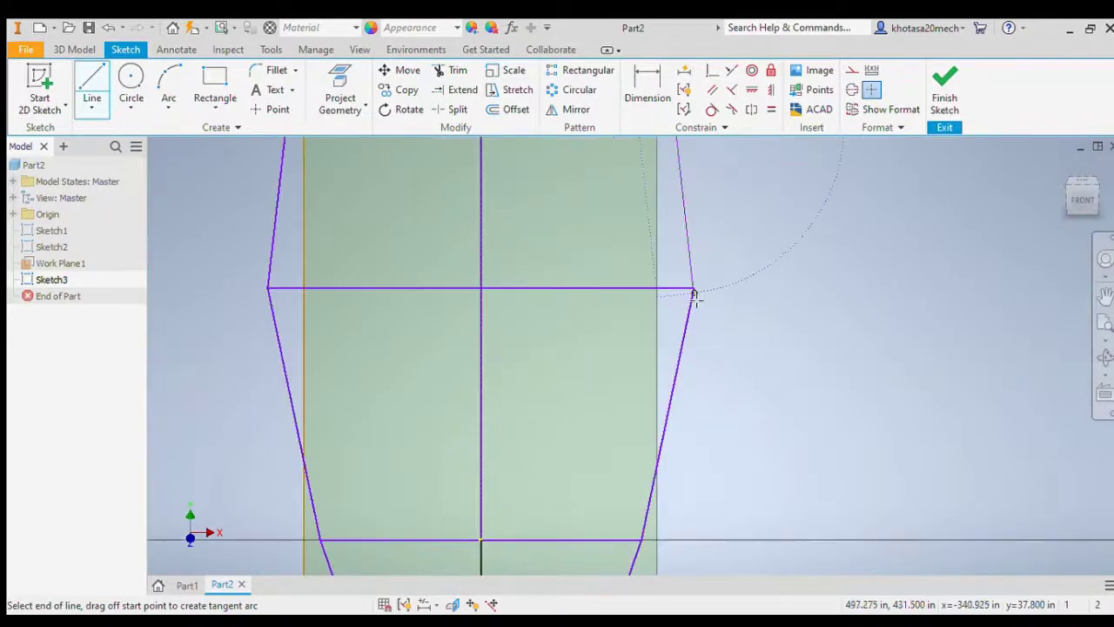
key(Escape)
key(Escape)
scroll(701, 328, up, 6)
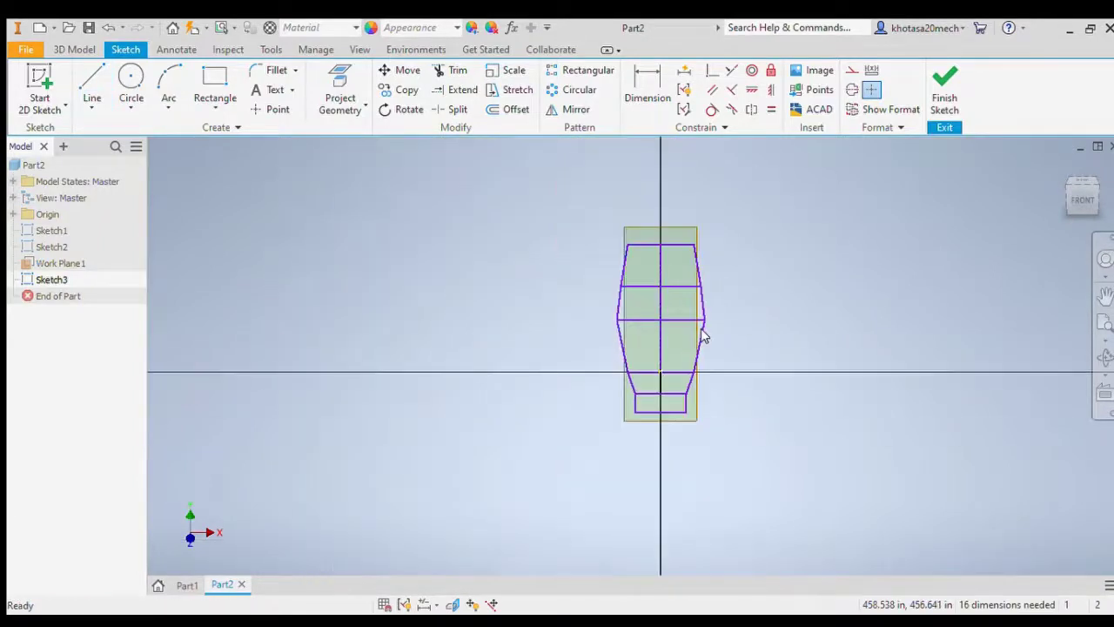
scroll(701, 329, down, 5)
scroll(704, 329, up, 4)
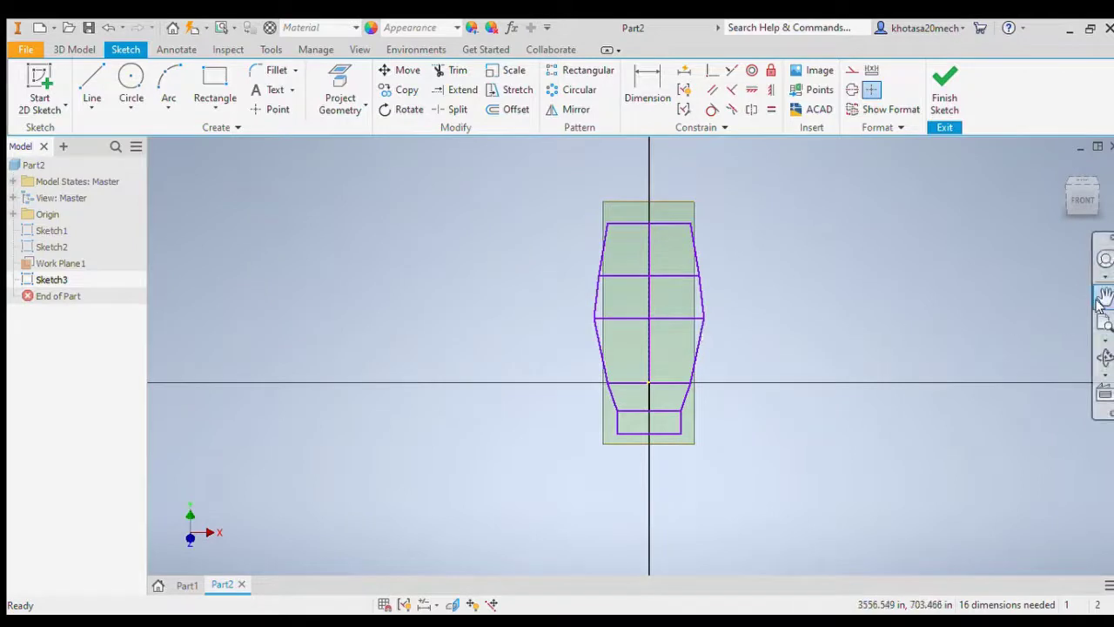
Step: Finish the inclined-plane sketch and start a new 3D sketch
drag(1085, 204, 1052, 215)
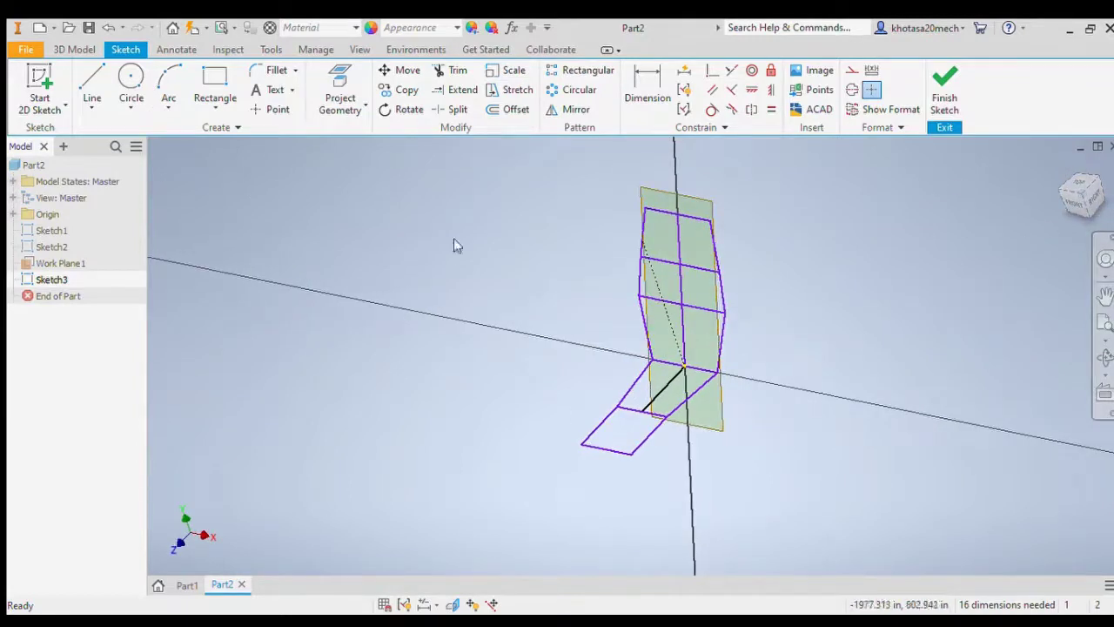
click(945, 87)
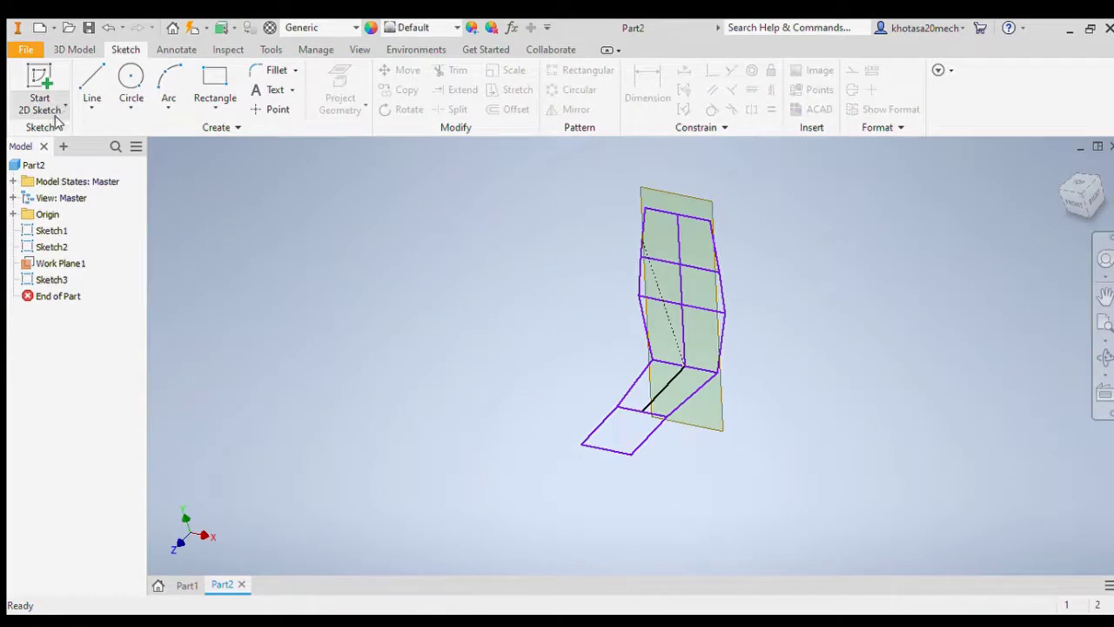
click(59, 62)
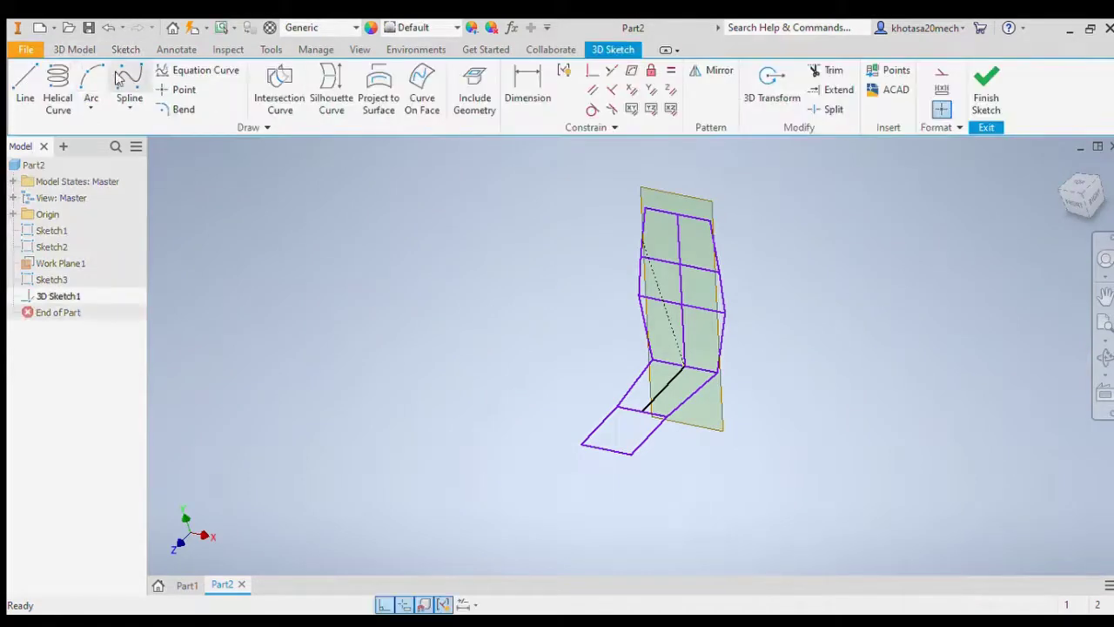
Step: Draw a 400 in 3D line straight up along Y from the base outline's right front corner
click(25, 87)
click(1097, 214)
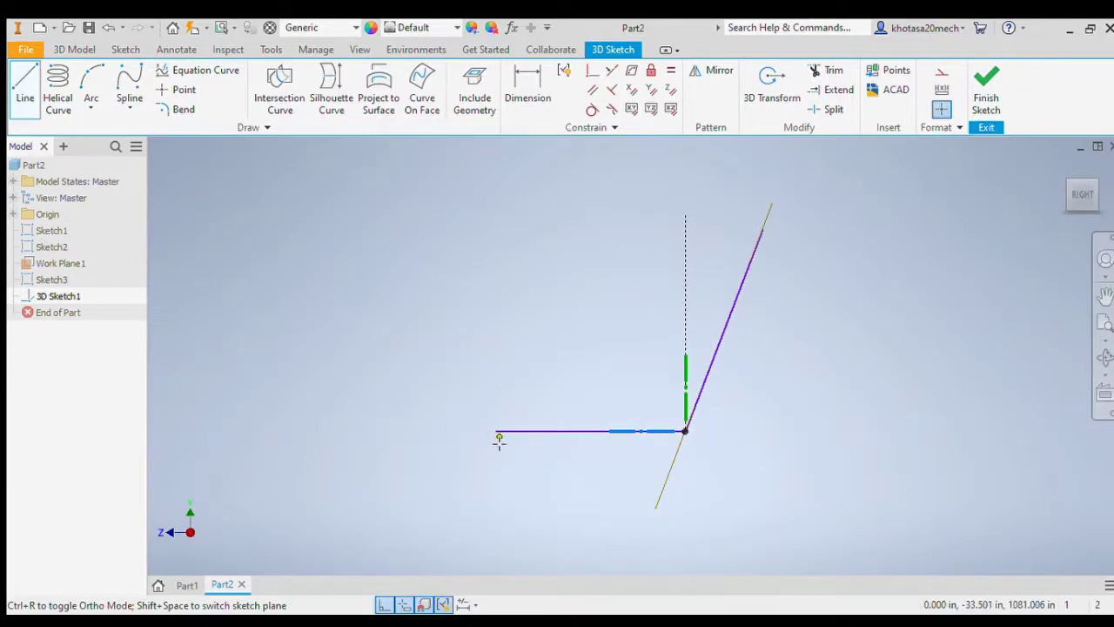
click(496, 431)
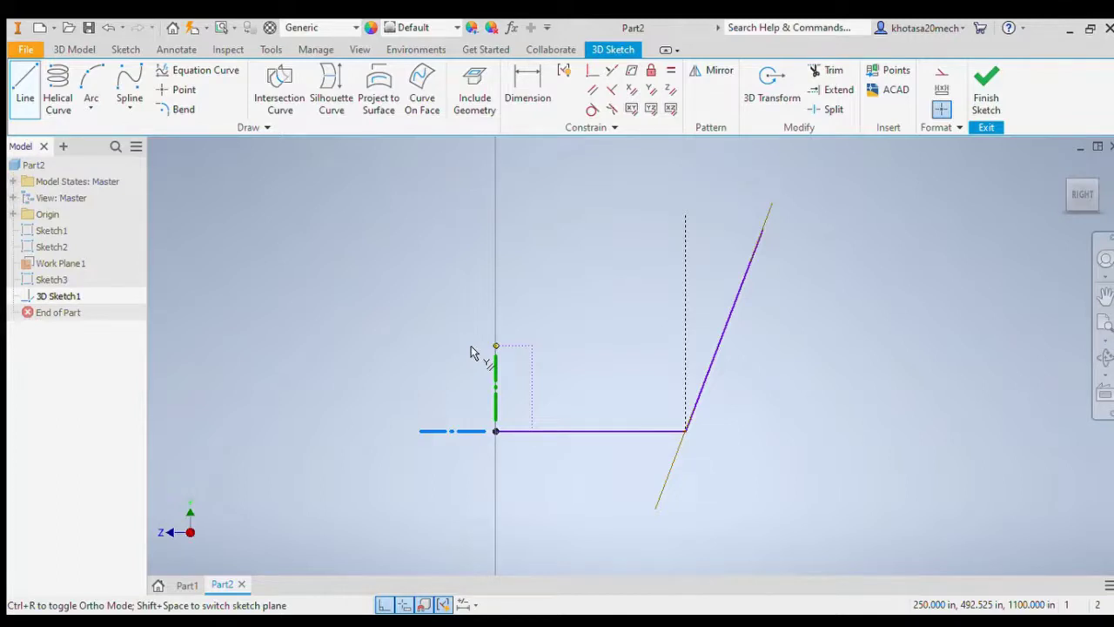
text(400)
key(Return)
key(Escape)
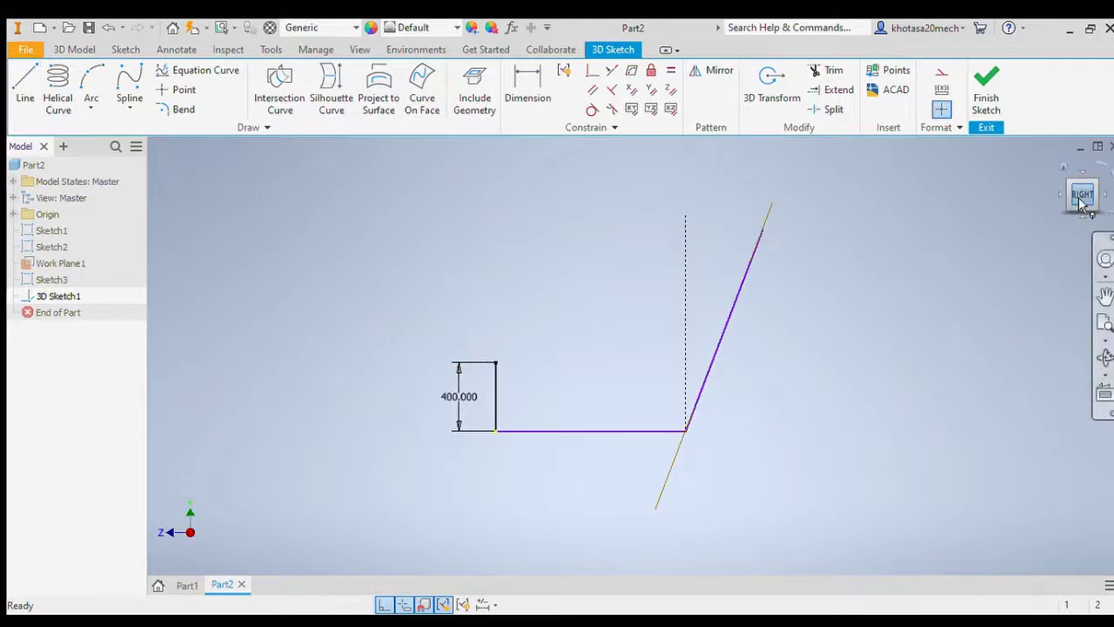
Step: Draw a 400 in 3D line straight up along Y from the base outline's left front corner
click(1082, 202)
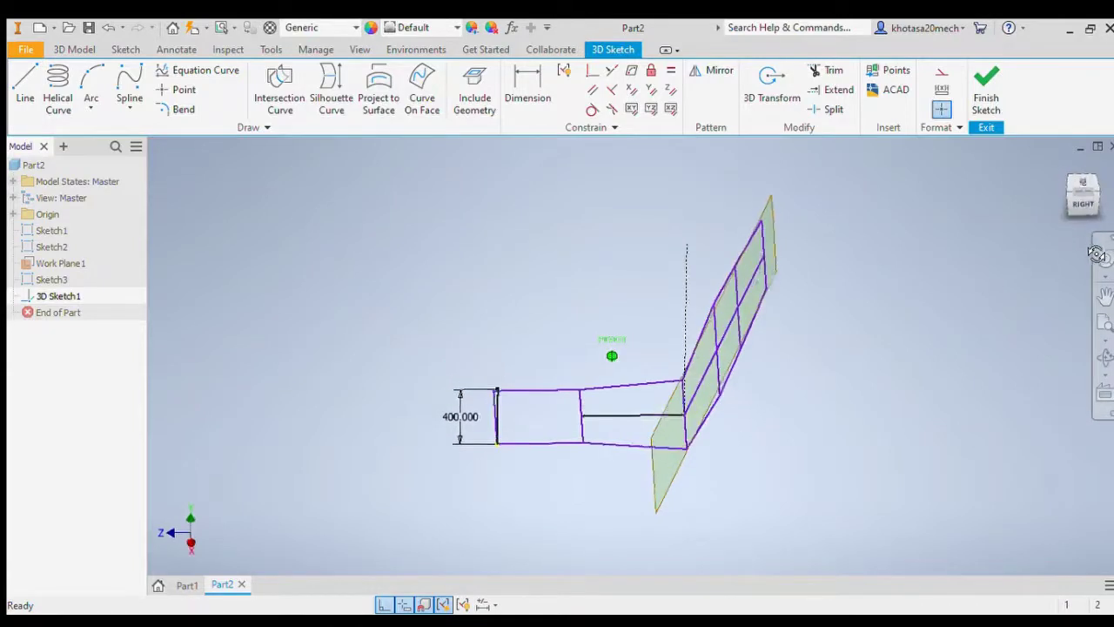
click(26, 87)
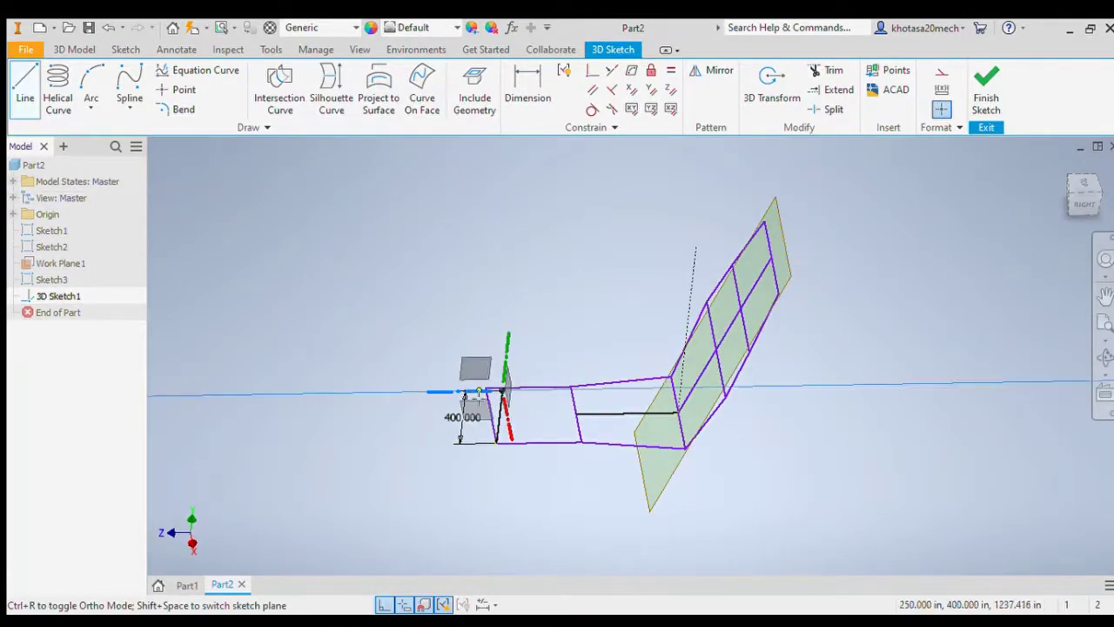
click(486, 388)
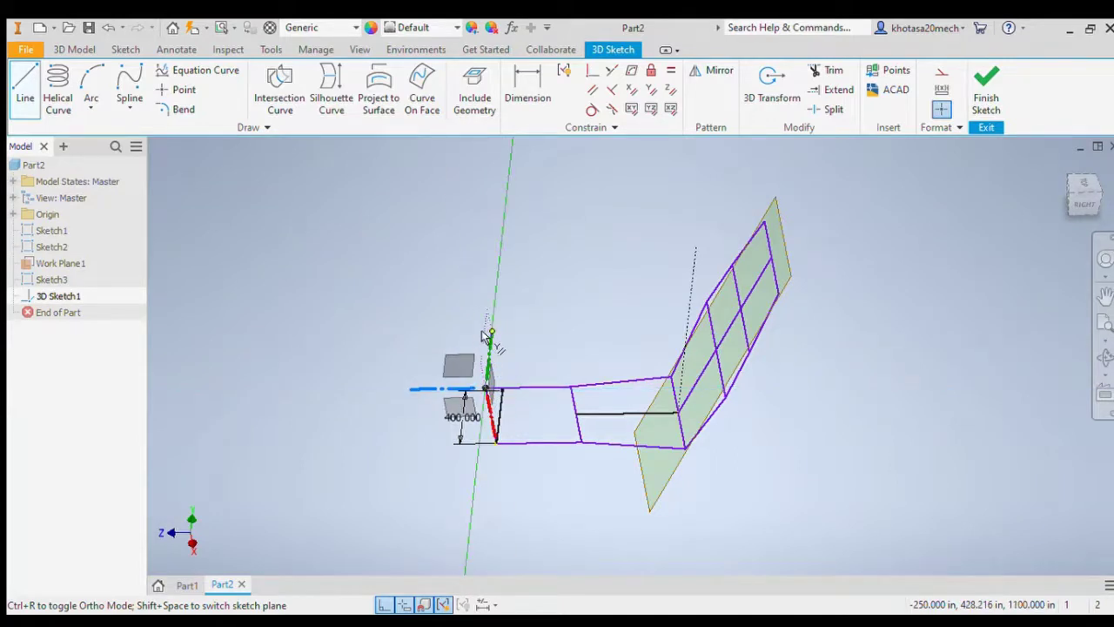
click(490, 334)
key(Escape)
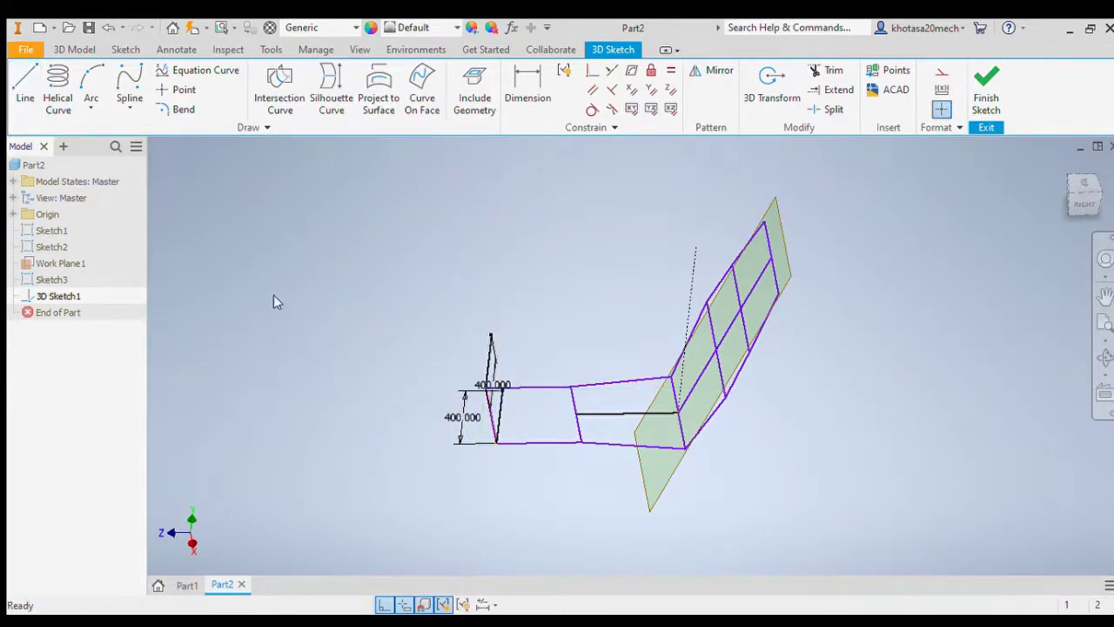
Step: Draw a 400 in vertical 3D line from the right corner where the base's rectangle meets its tapered section
click(26, 91)
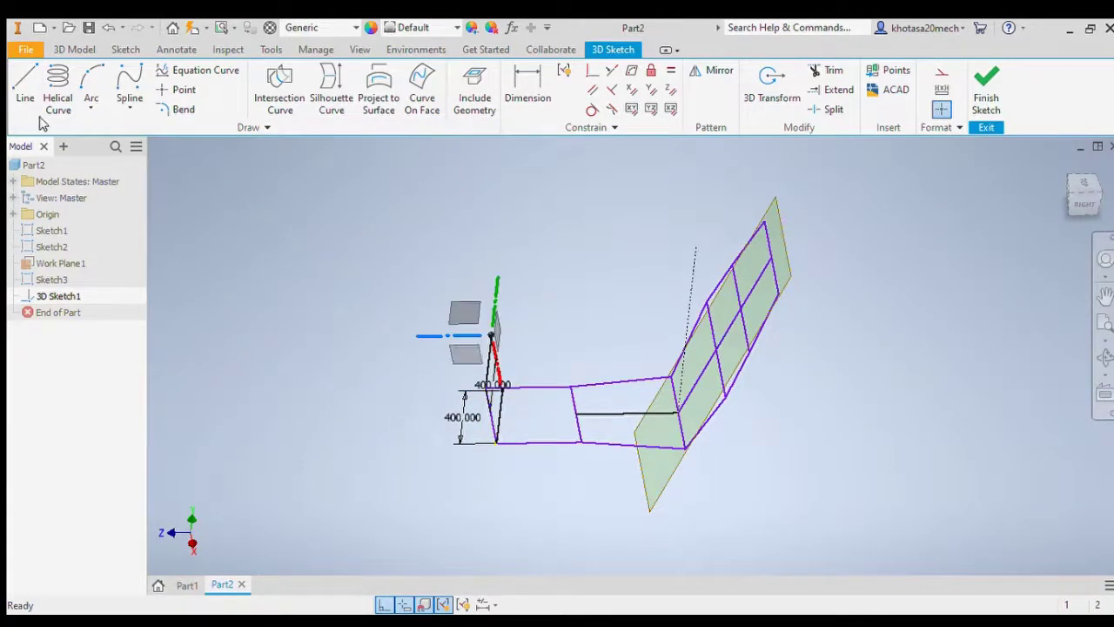
click(581, 443)
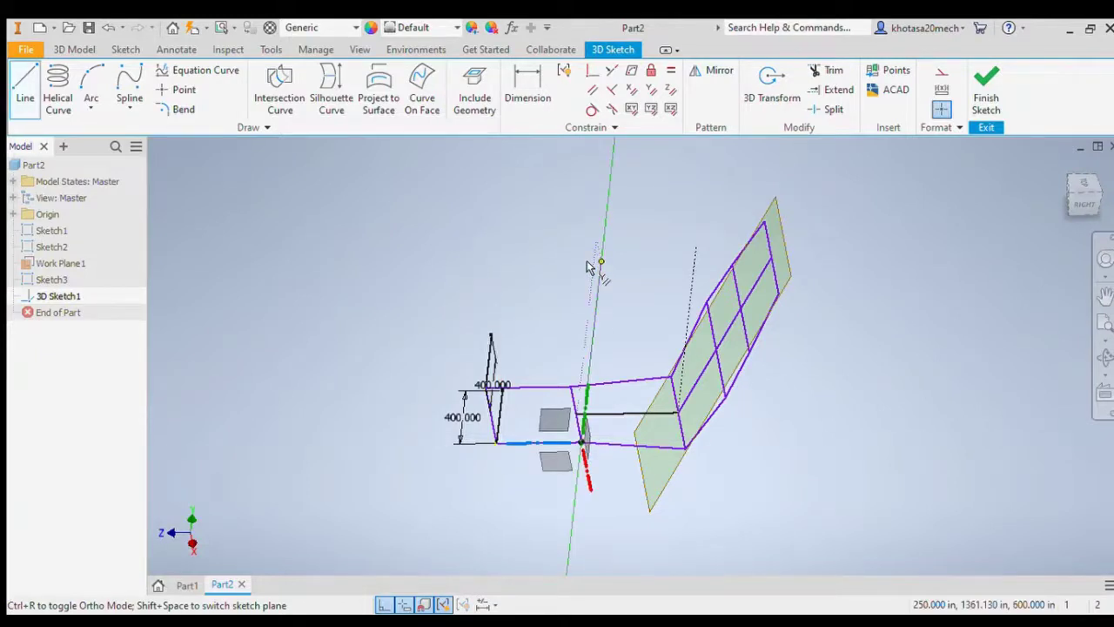
text(400)
key(Return)
key(Escape)
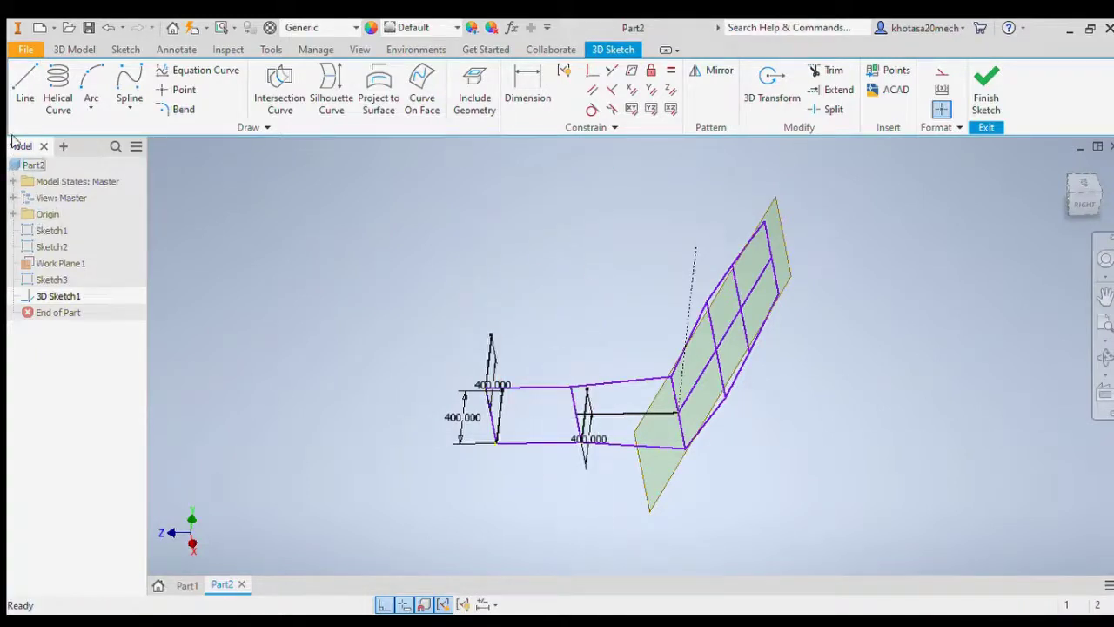
Step: Draw a 400 in vertical 3D line from the left corner where the base's rectangle meets its tapered section
click(25, 87)
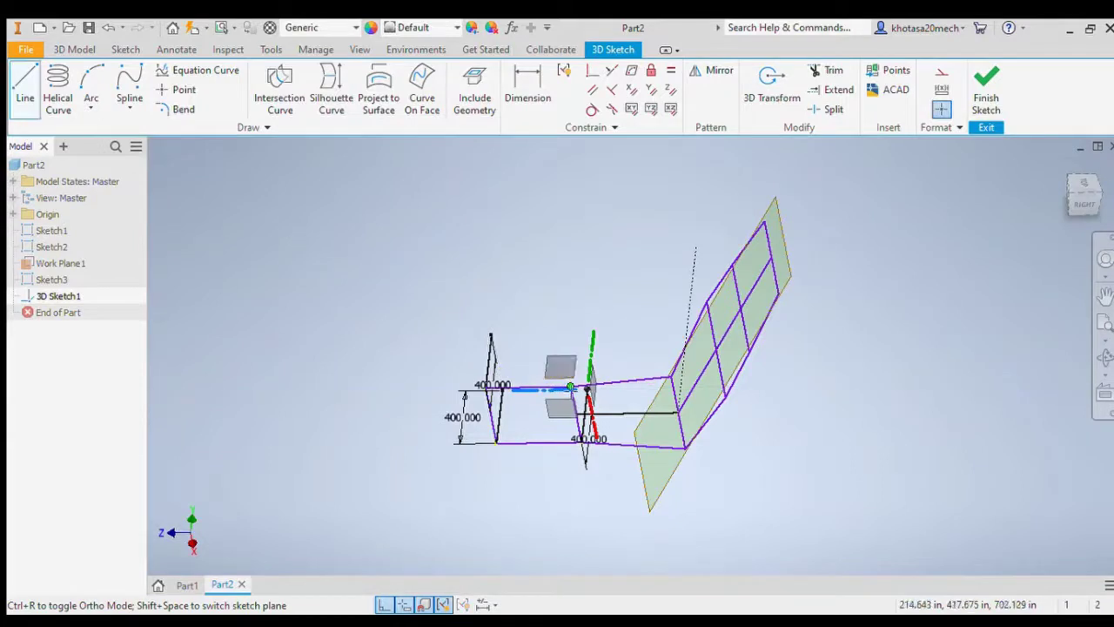
click(569, 386)
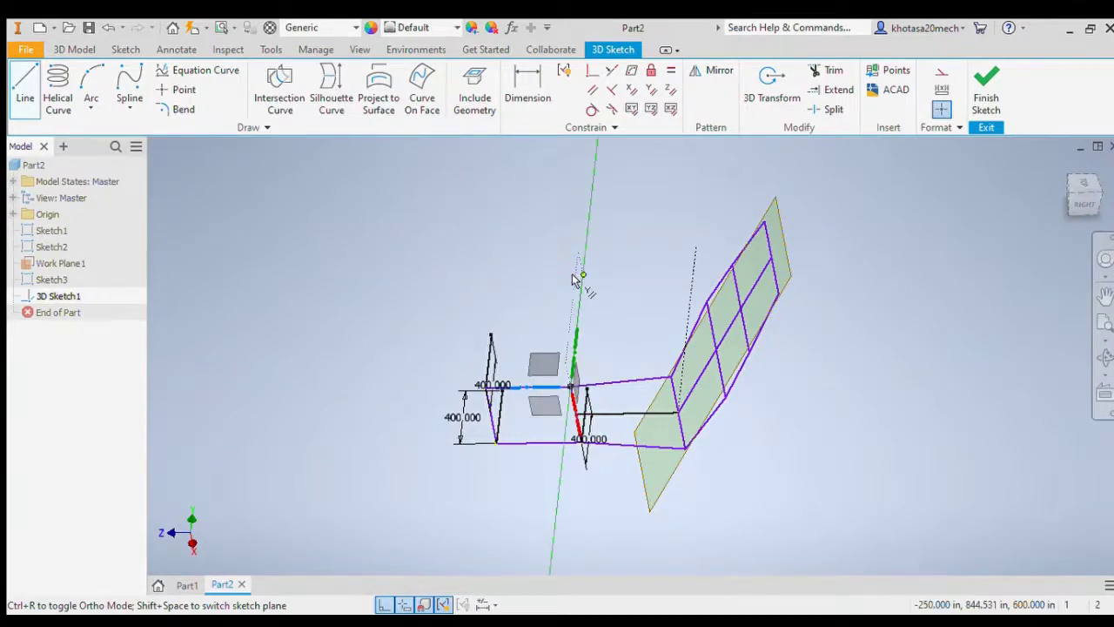
text(400)
key(Return)
key(Escape)
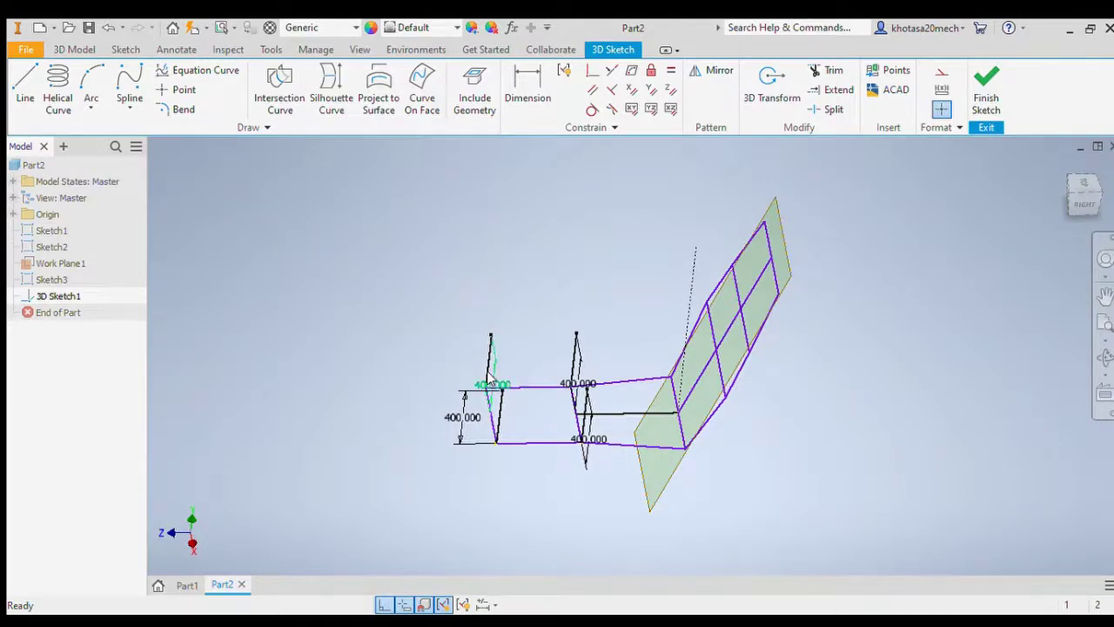
Step: Delete the 400 in dimensions from the four vertical 3D lines
drag(492, 384, 448, 418)
key(Delete)
click(588, 435)
key(Delete)
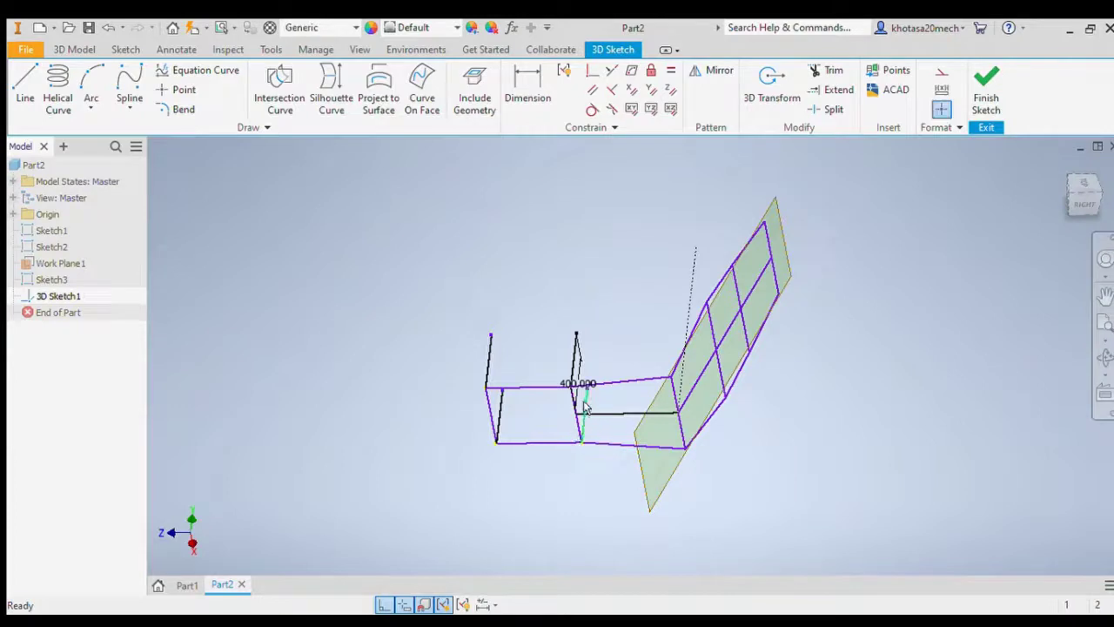
click(577, 369)
key(Delete)
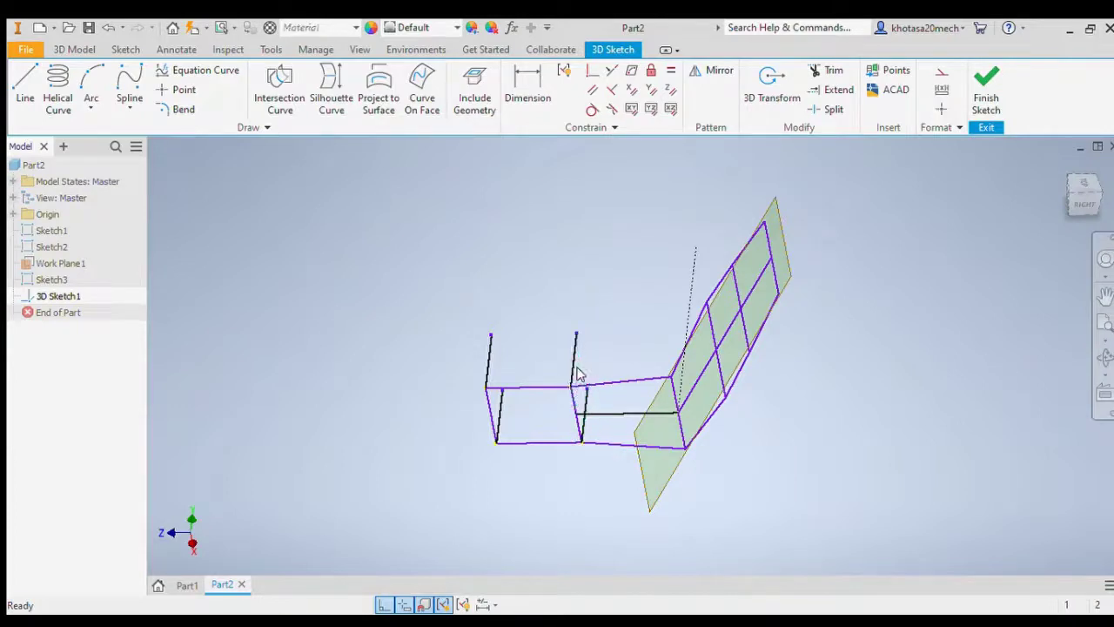
Step: Connect the upper ends of the four vertical 3D lines with a closed rectangle of 3D lines
click(25, 87)
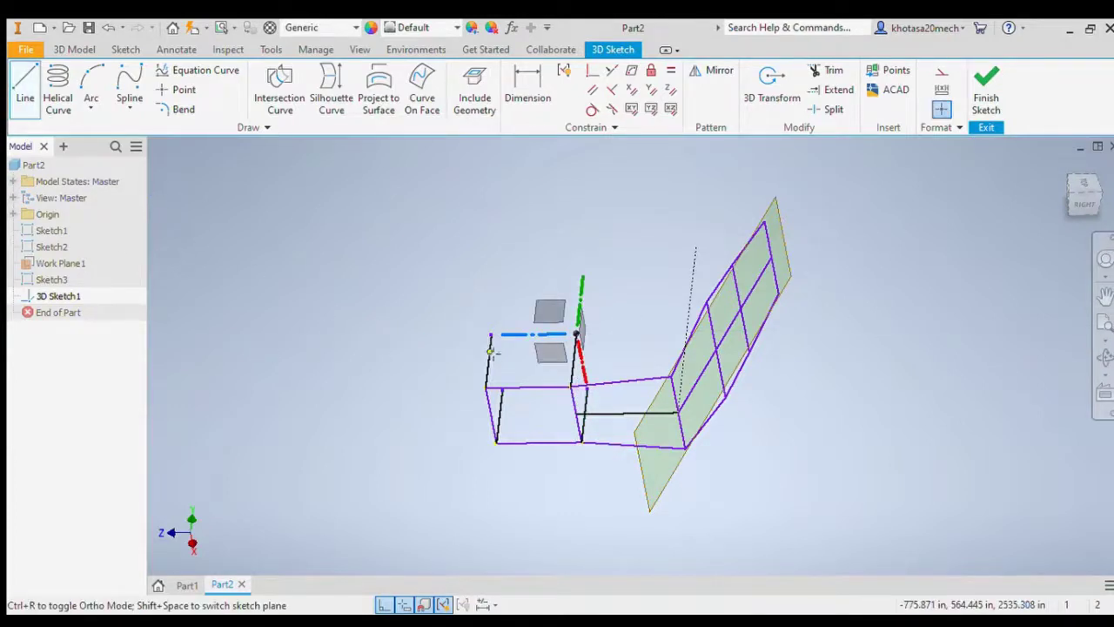
click(584, 389)
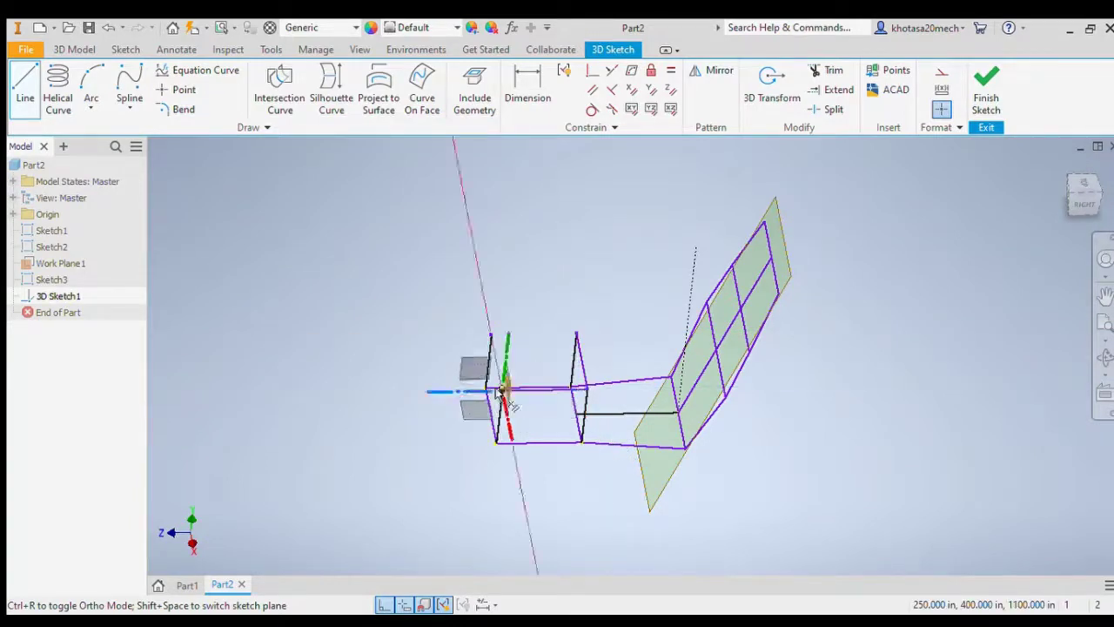
key(Escape)
key(Escape)
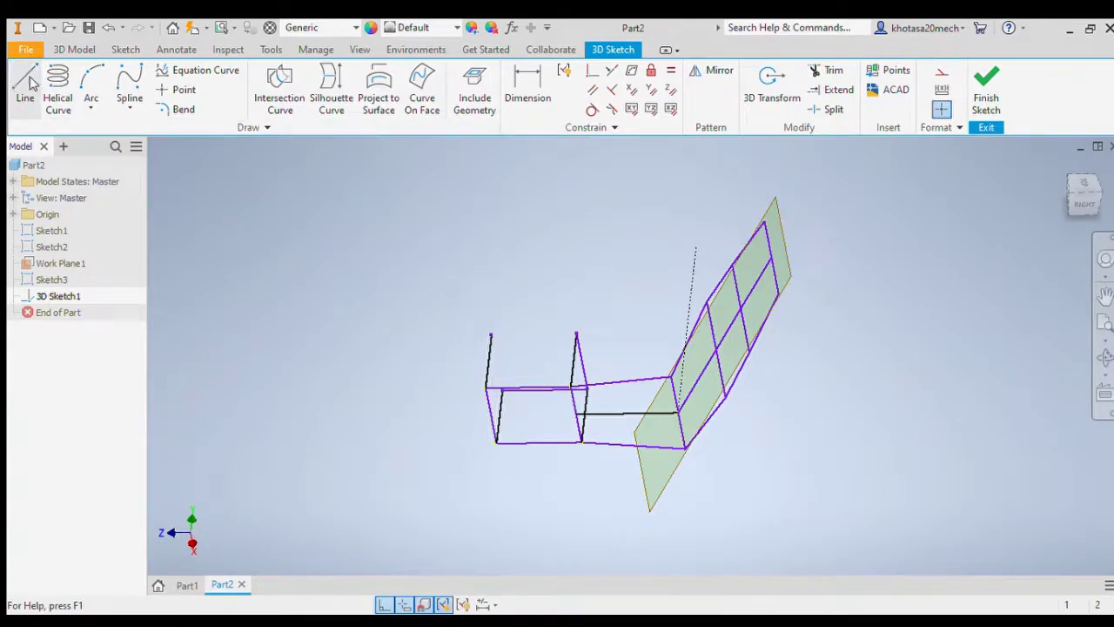
click(31, 87)
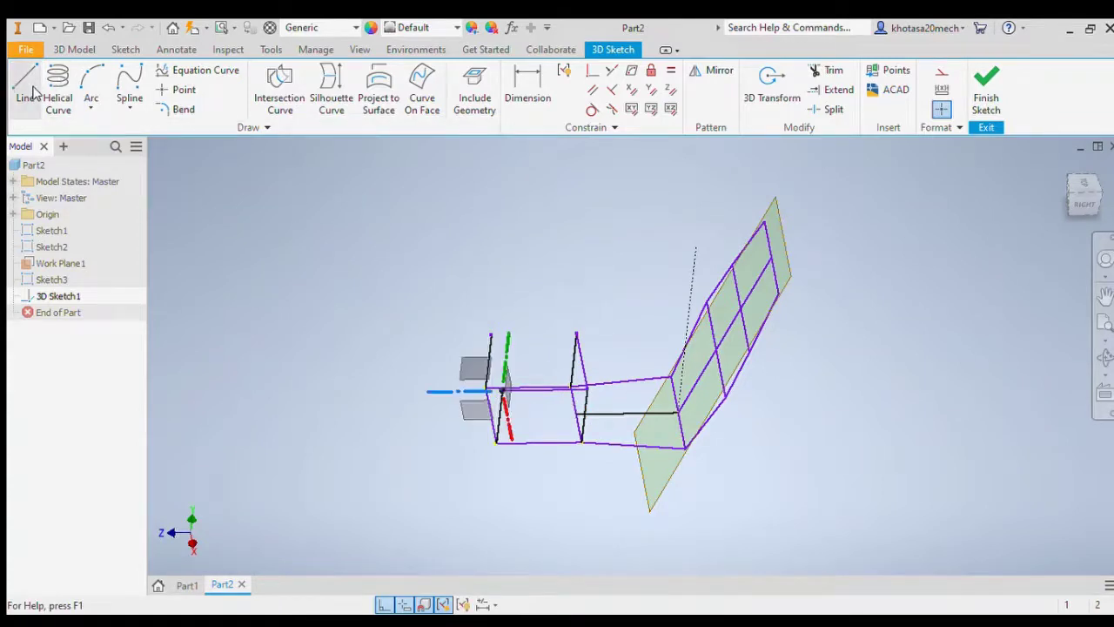
click(577, 334)
click(492, 335)
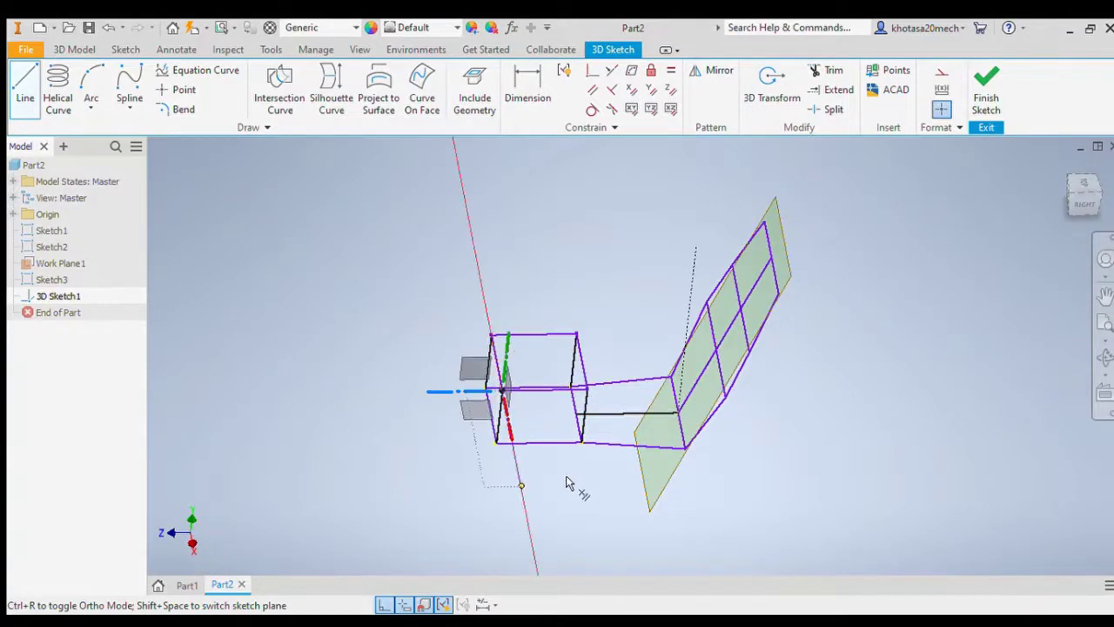
key(Escape)
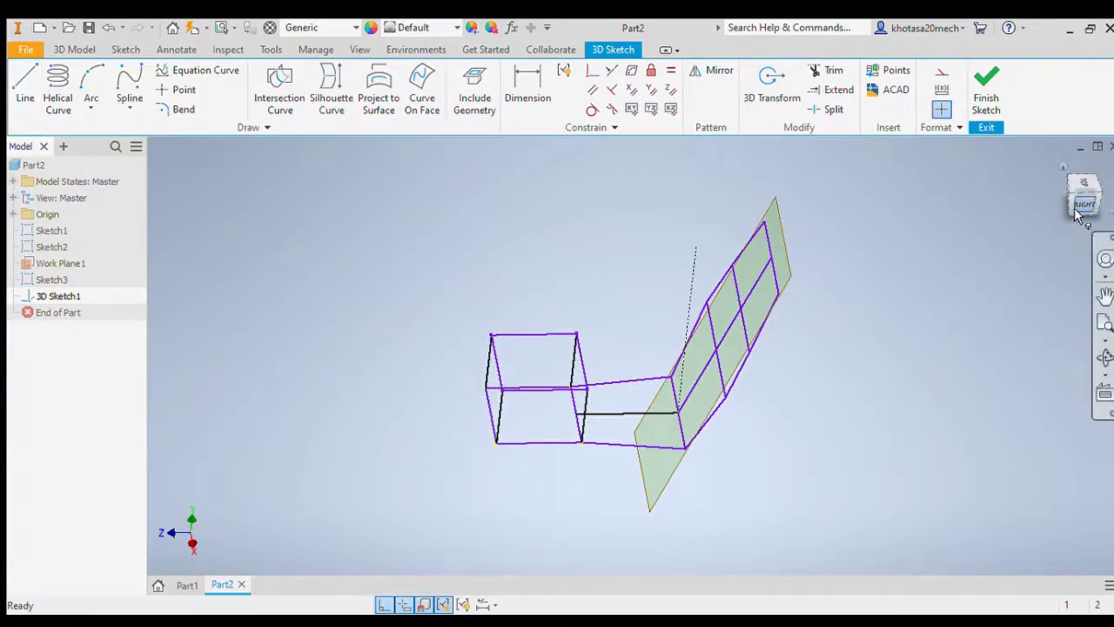
Step: Draw a 350 in 3D line down from the upper rectangle's front left corner along the vertical edge
mouse_move(1074, 212)
mouse_down()
mouse_move(1093, 211)
mouse_move(1094, 192)
mouse_up()
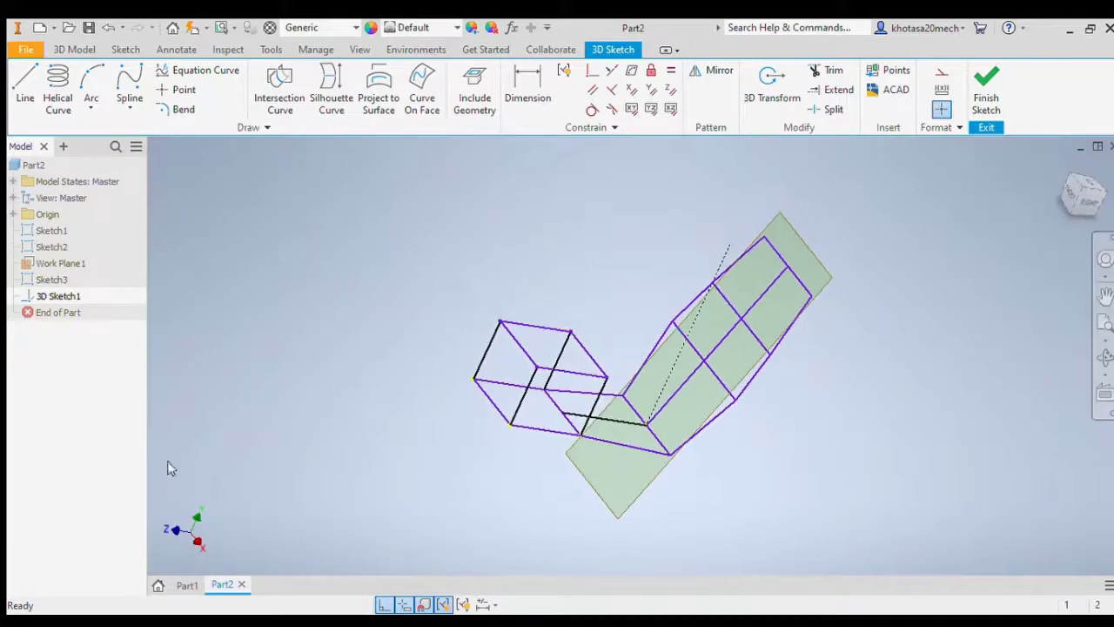
click(25, 87)
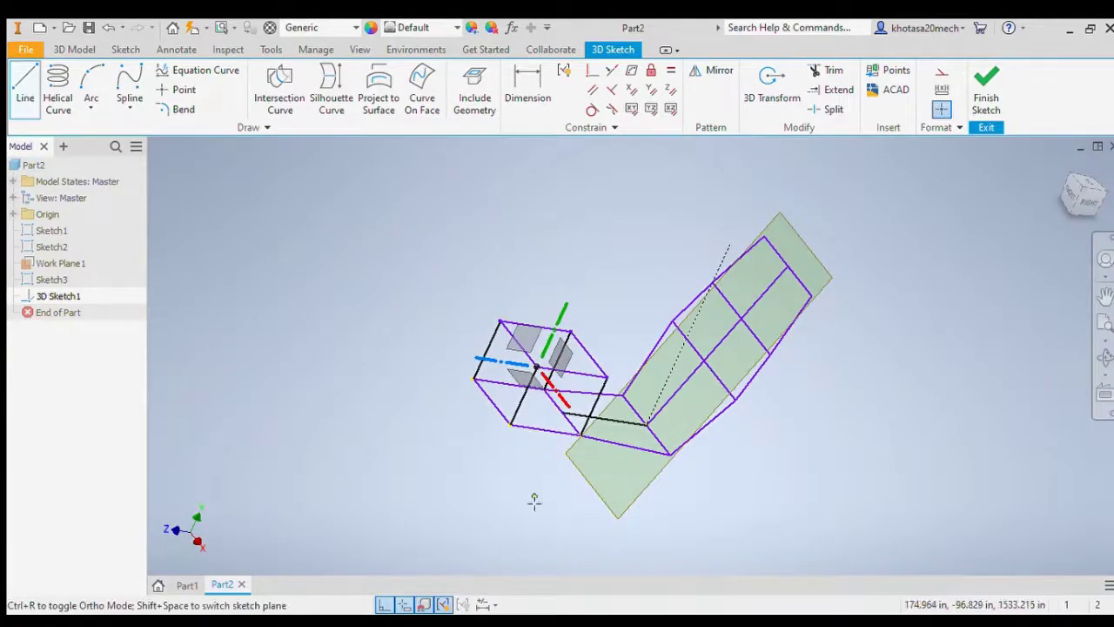
click(499, 321)
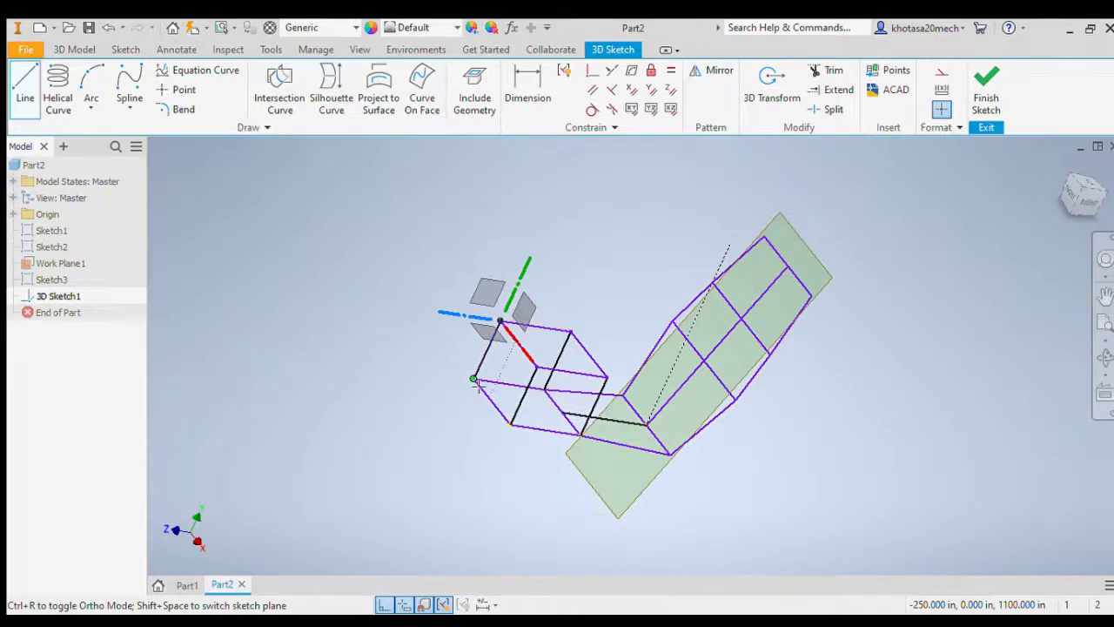
click(475, 380)
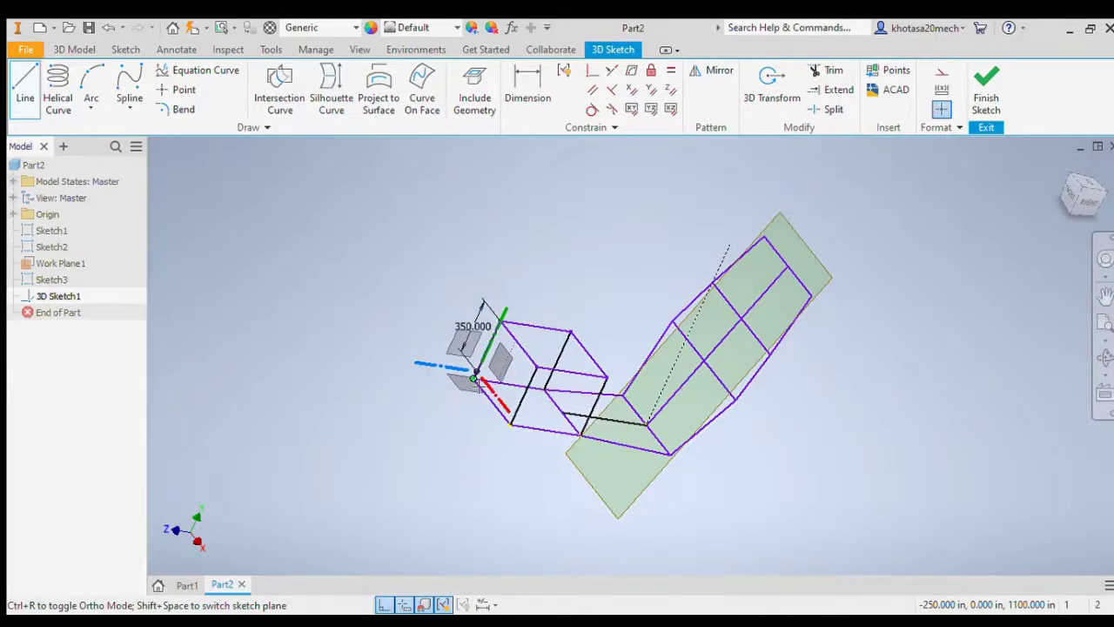
key(Escape)
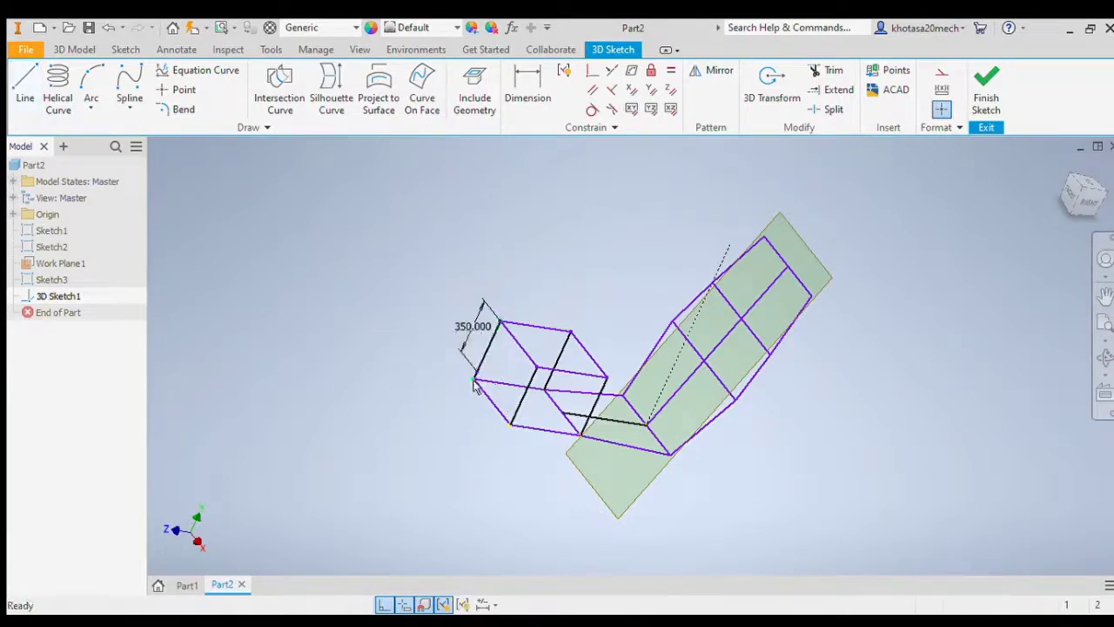
Step: Draw a matching 350 in line down from the front right corner, join both lower ends, and delete the two 350 in dimensions
click(24, 83)
click(537, 367)
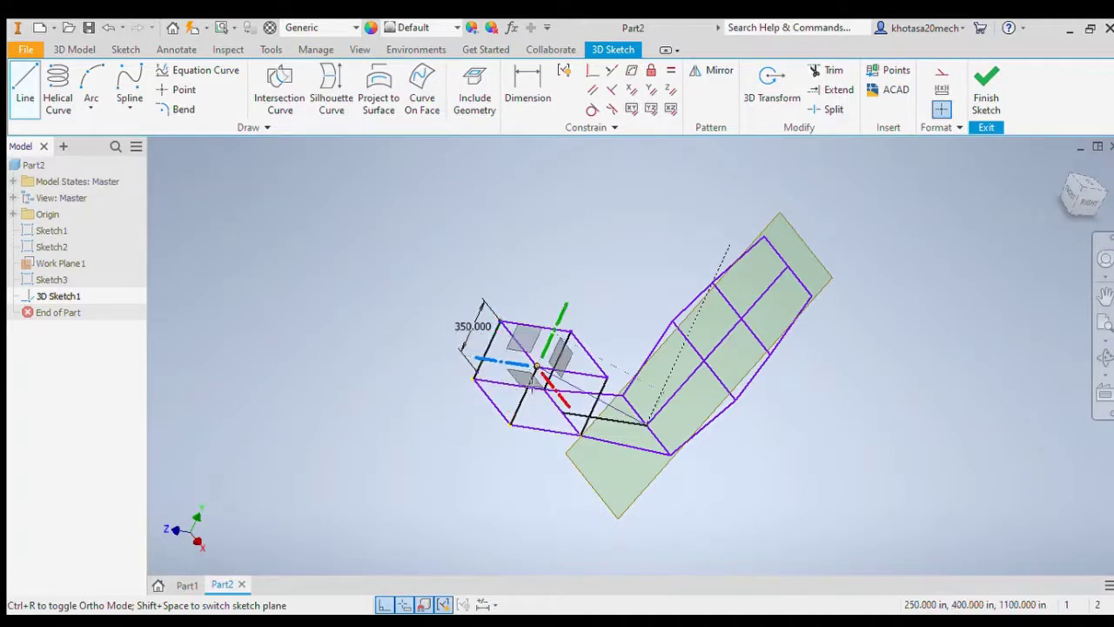
click(512, 425)
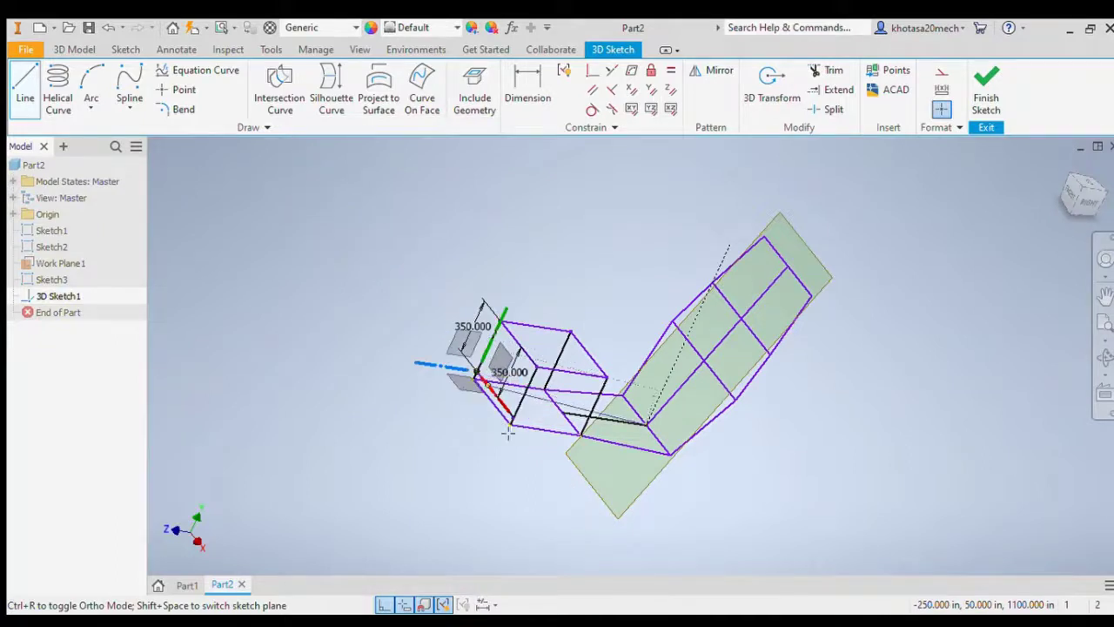
key(Escape)
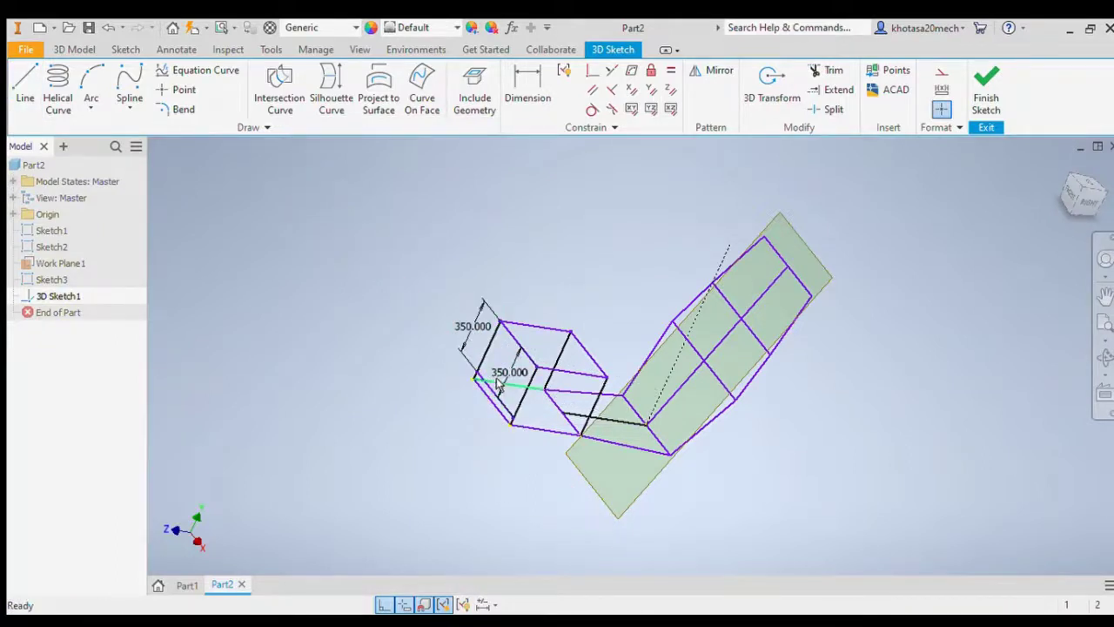
drag(499, 377, 435, 380)
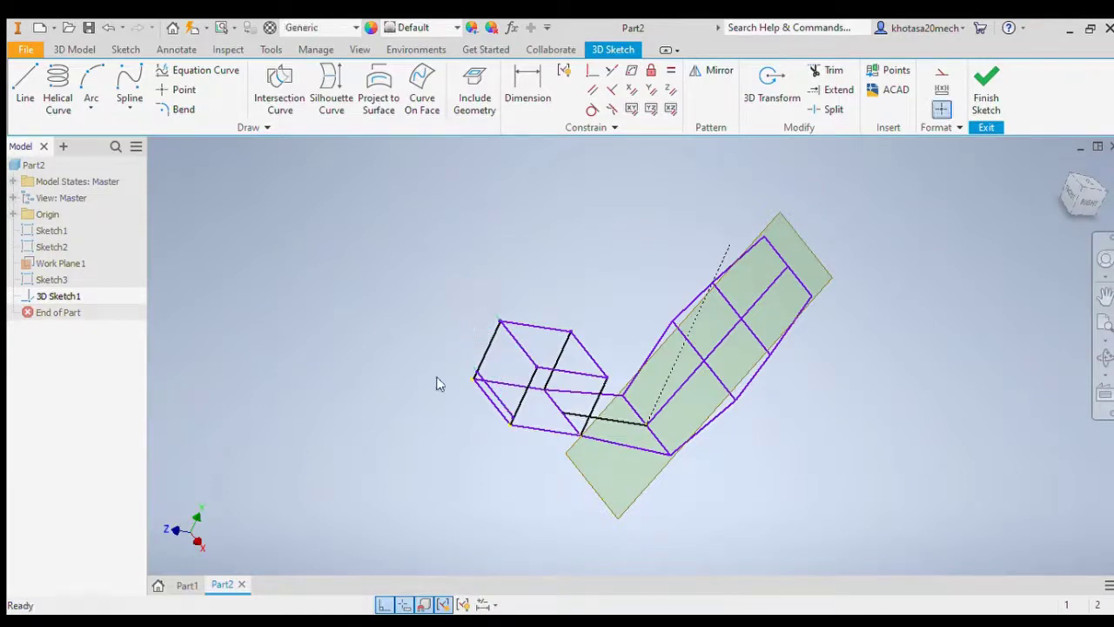
Step: Draw sloping 3D lines from the lower ends of both 350 in lines to the corners where the base's rectangle meets its tapered section
click(477, 405)
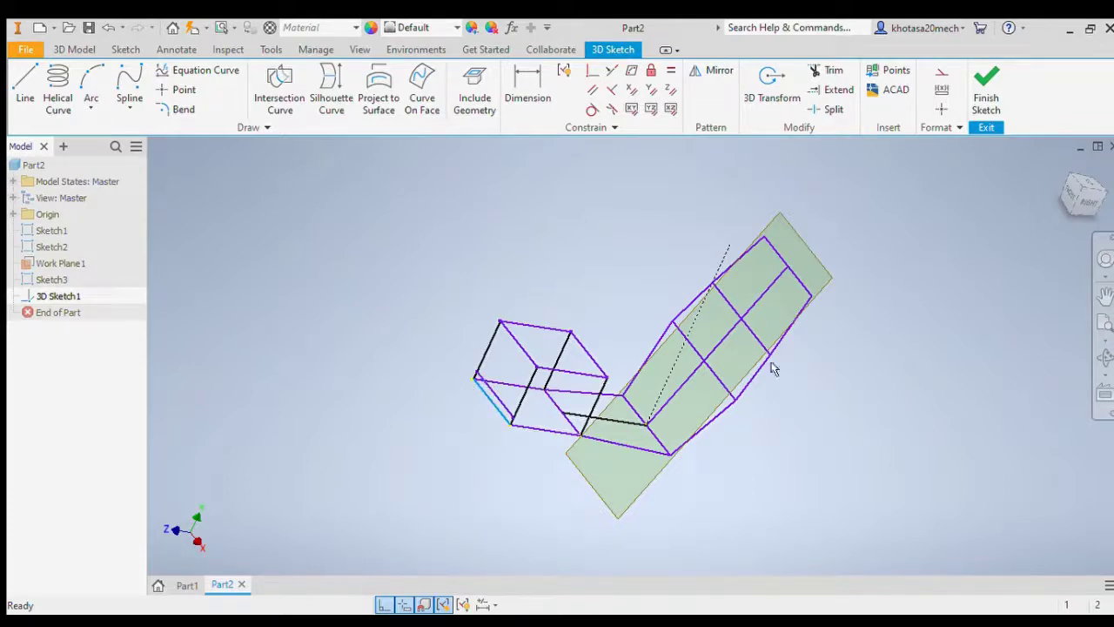
click(25, 85)
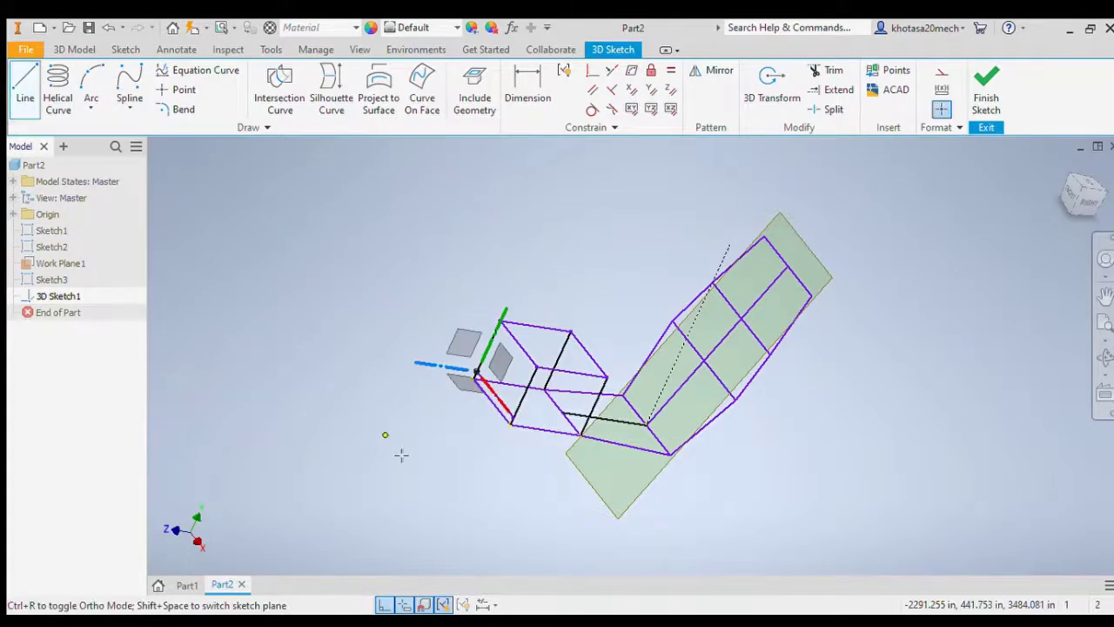
click(513, 419)
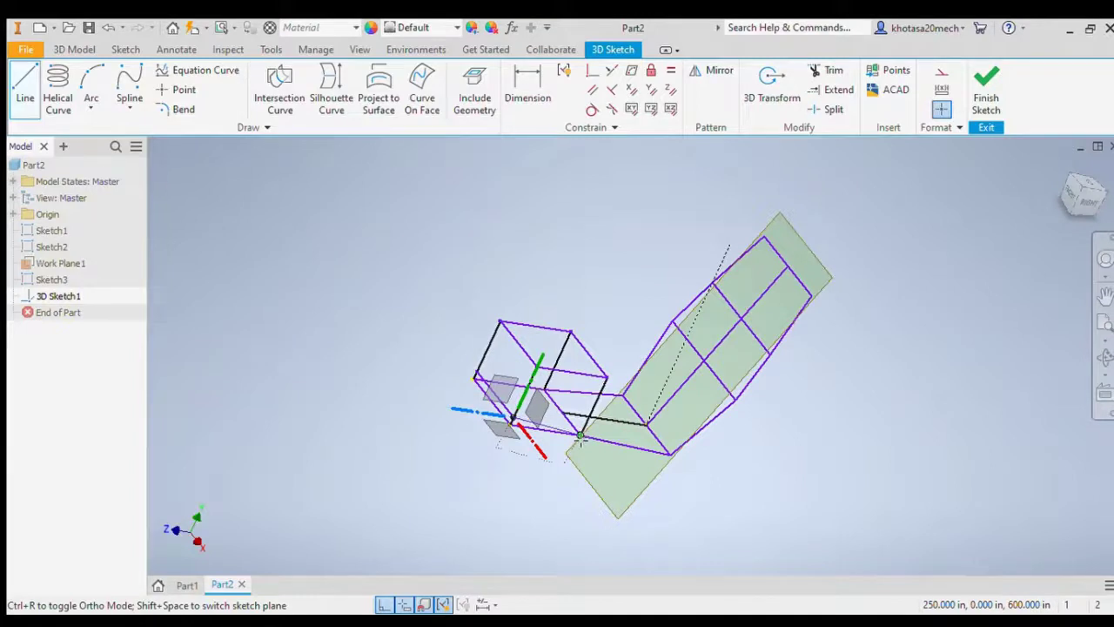
key(Escape)
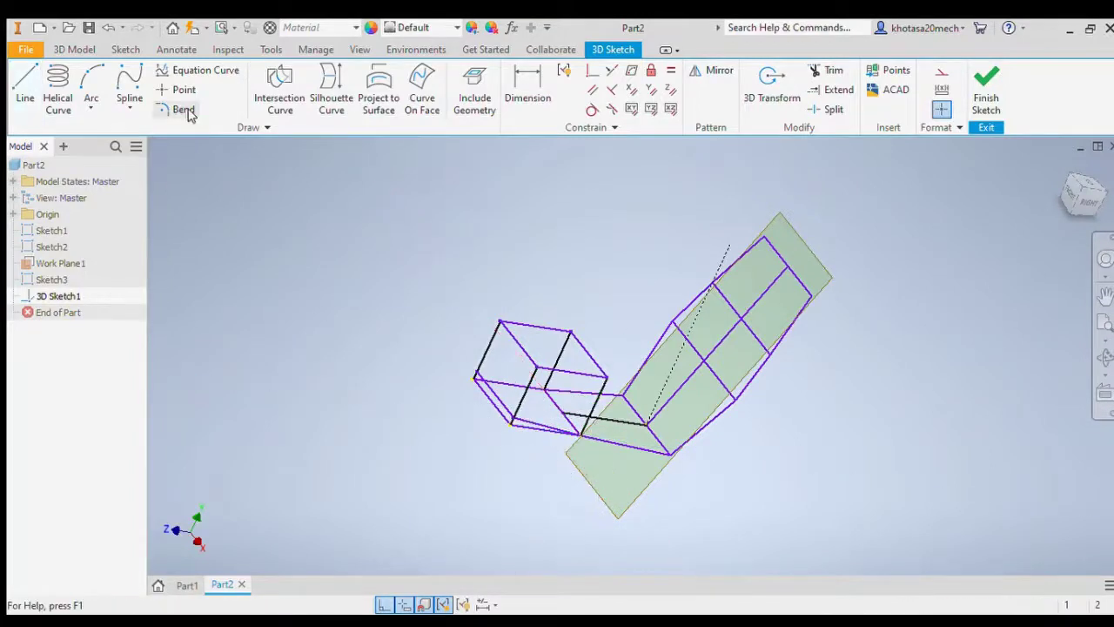
click(23, 88)
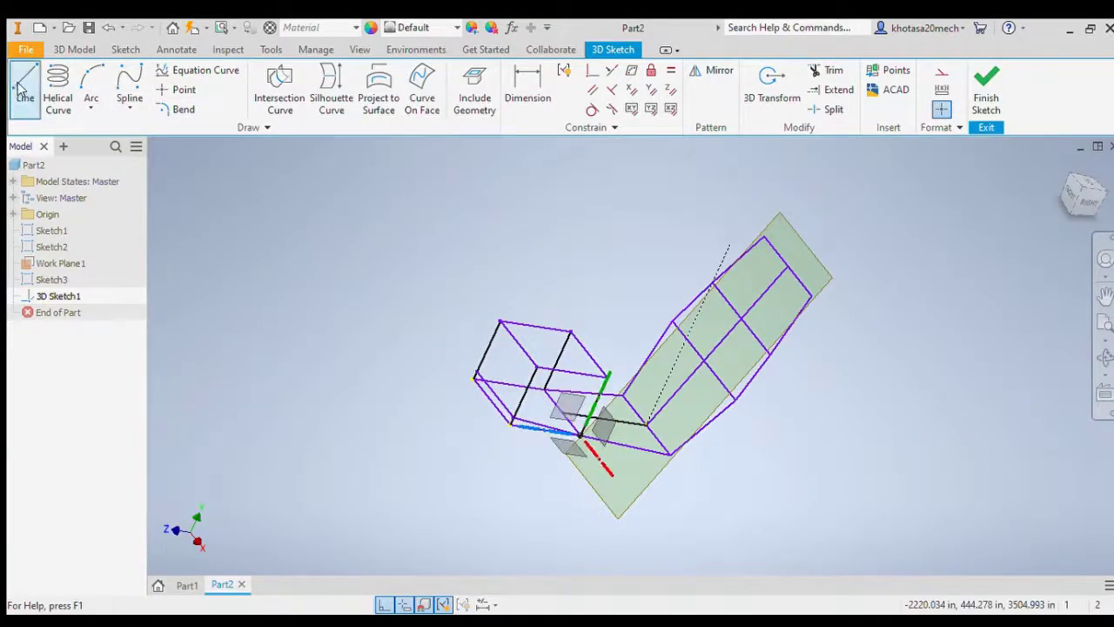
click(477, 372)
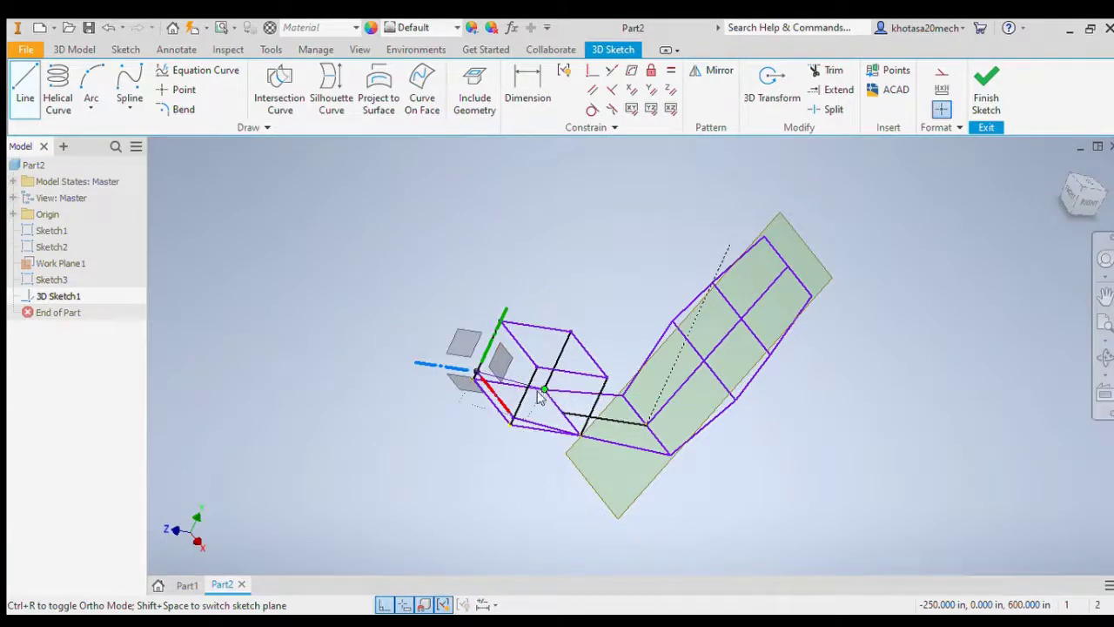
key(Escape)
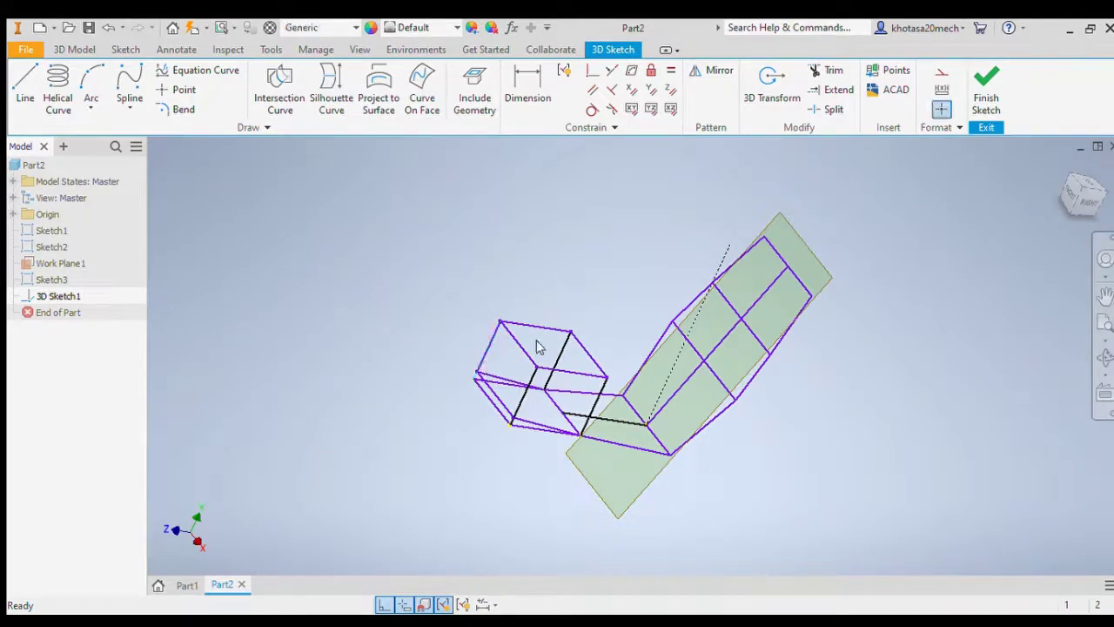
Step: Try deleting the two front 400 in vertical lines, and undo both deletions
click(486, 406)
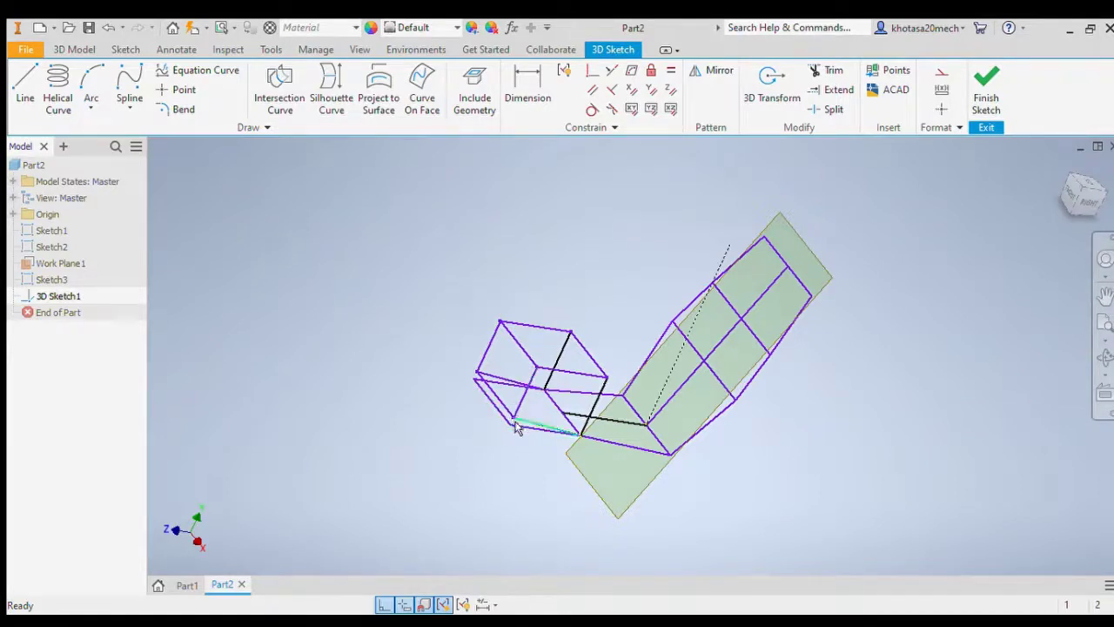
click(514, 461)
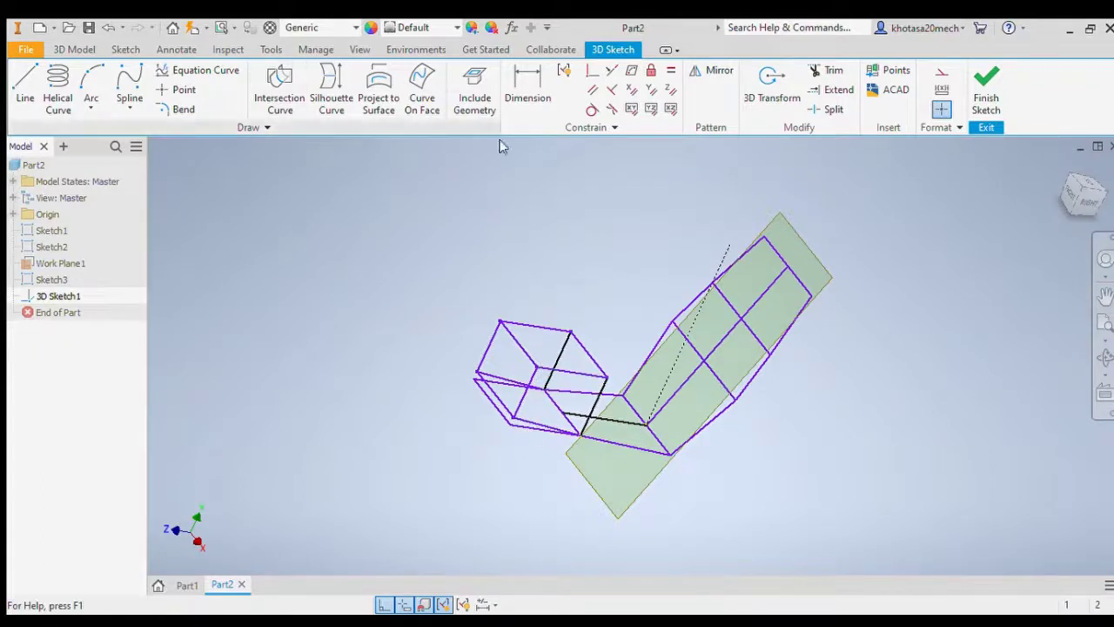
click(109, 29)
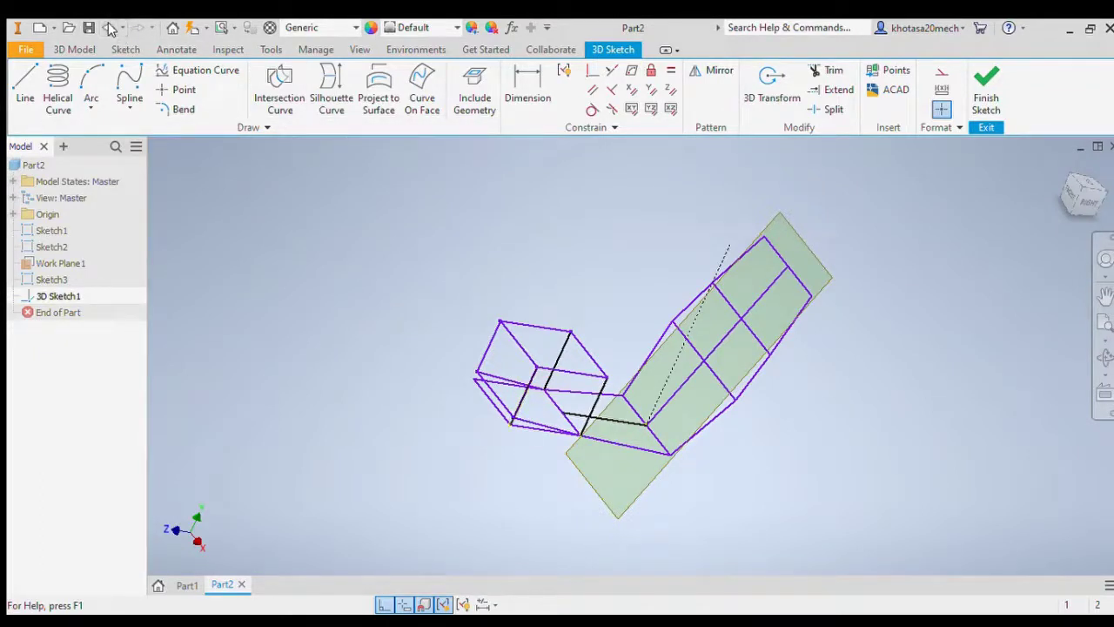
click(109, 28)
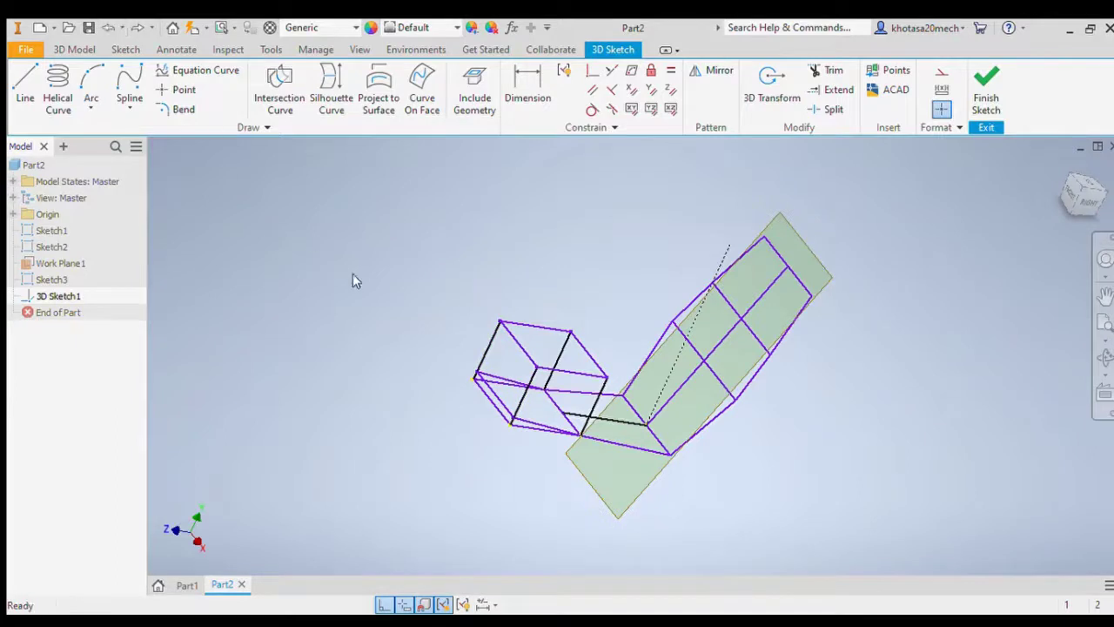
click(487, 356)
key(Escape)
Step: Draw a 600 in 3D line backward along Z from the midpoint of the base outline's rear edge
click(1090, 214)
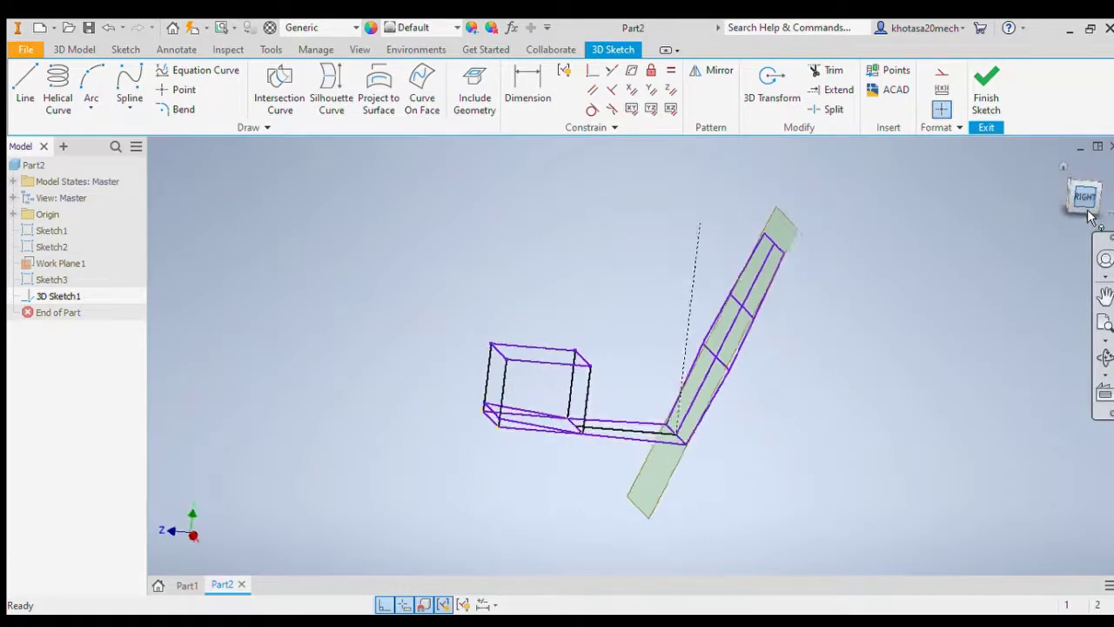
drag(1083, 204, 1093, 225)
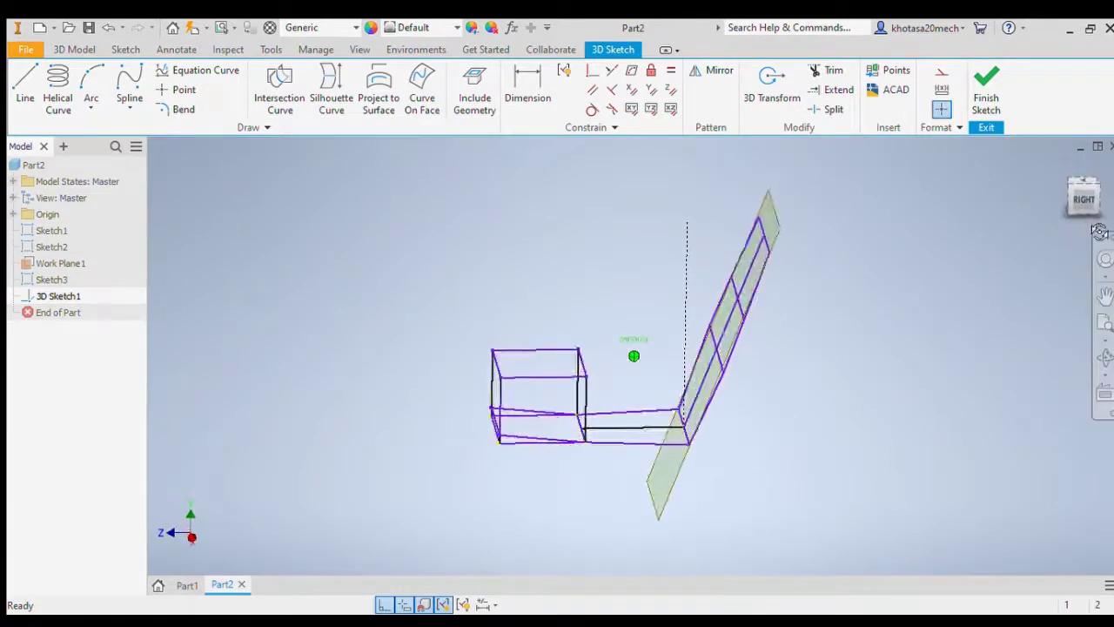
click(21, 84)
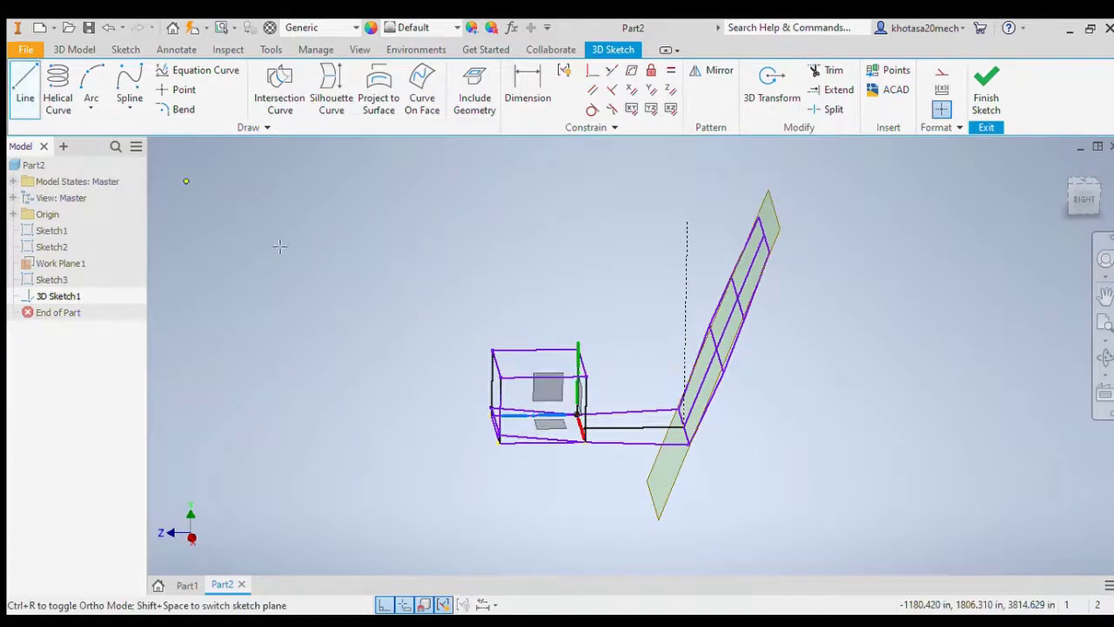
click(684, 428)
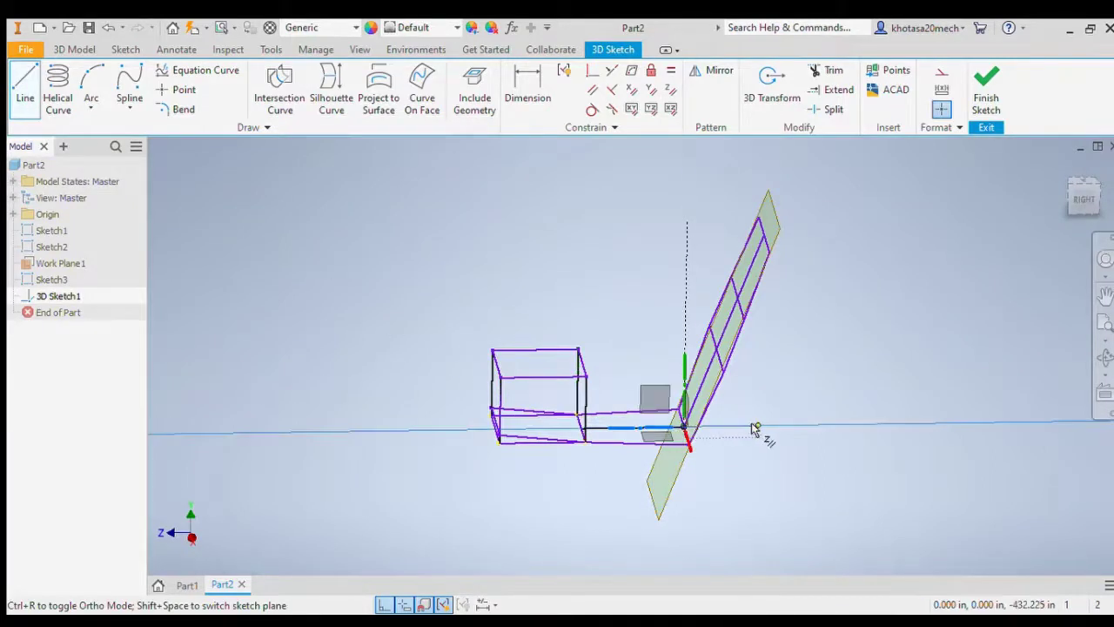
click(799, 426)
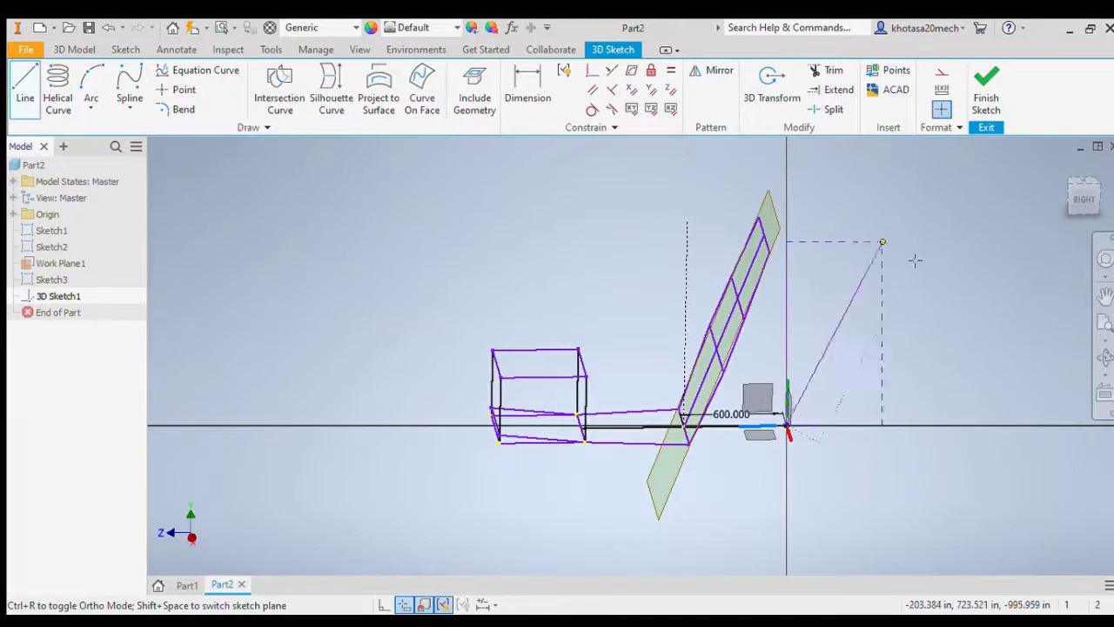
Step: Draw a 375 in 3D line upward from the rear end of the 600 in line, at 101 degrees to it
click(1084, 196)
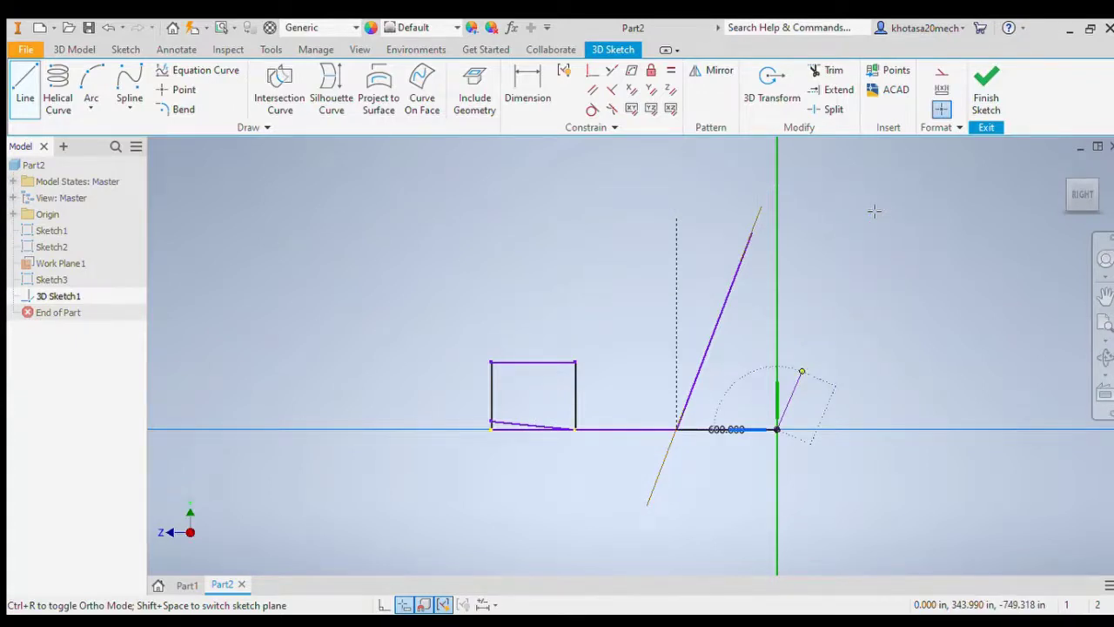
key(Return)
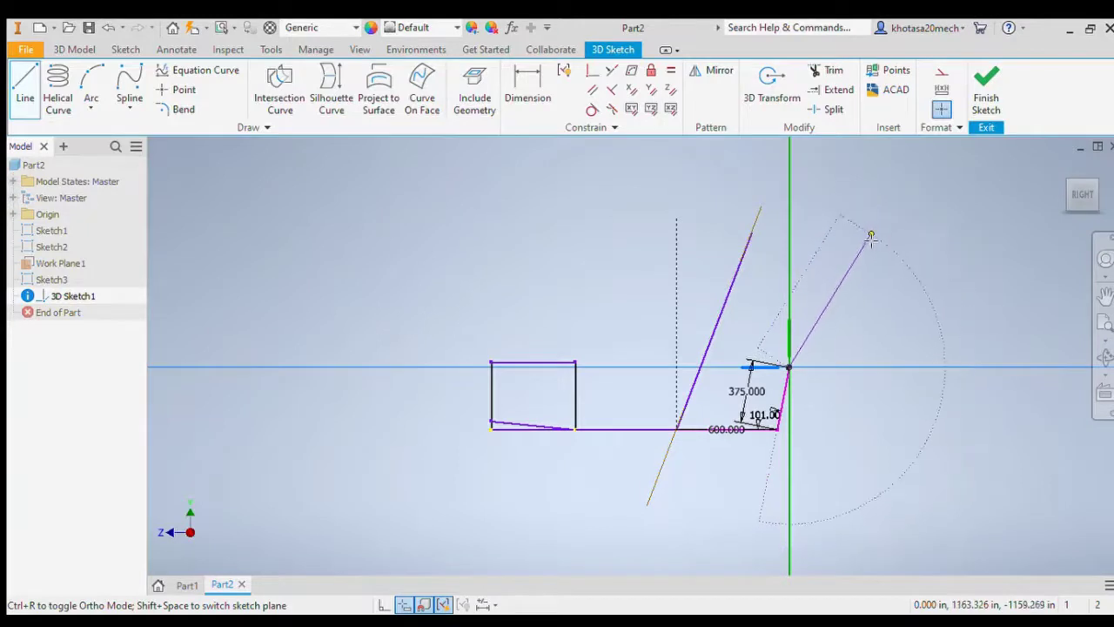
key(Escape)
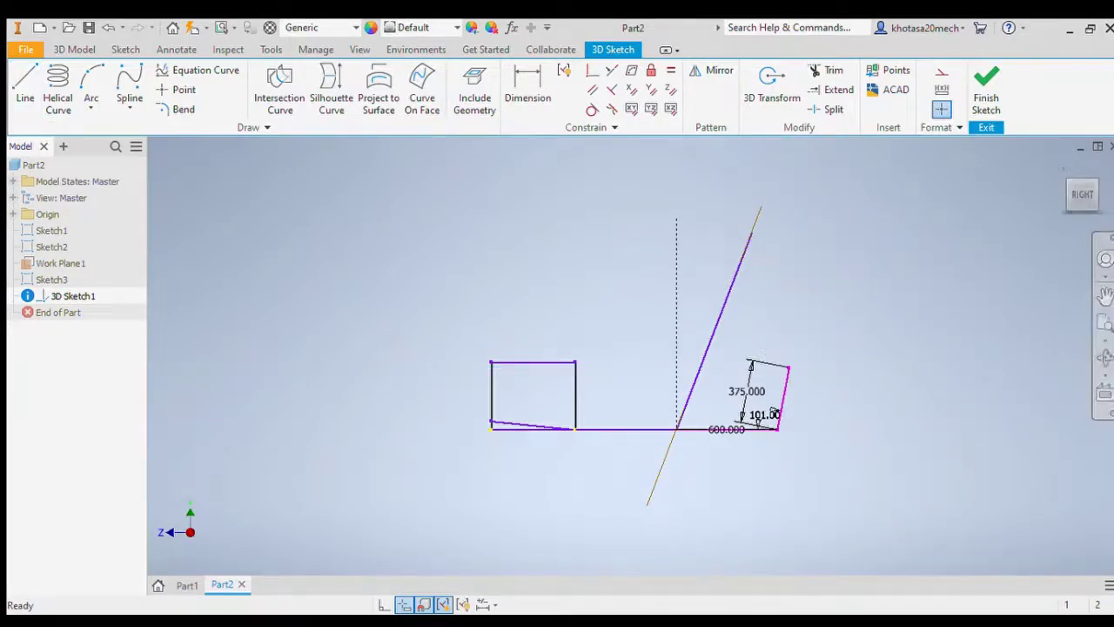
Step: Delete the 375 in, 101-degree and 600 in dimensions from the rear lines of the 3D sketch
click(742, 397)
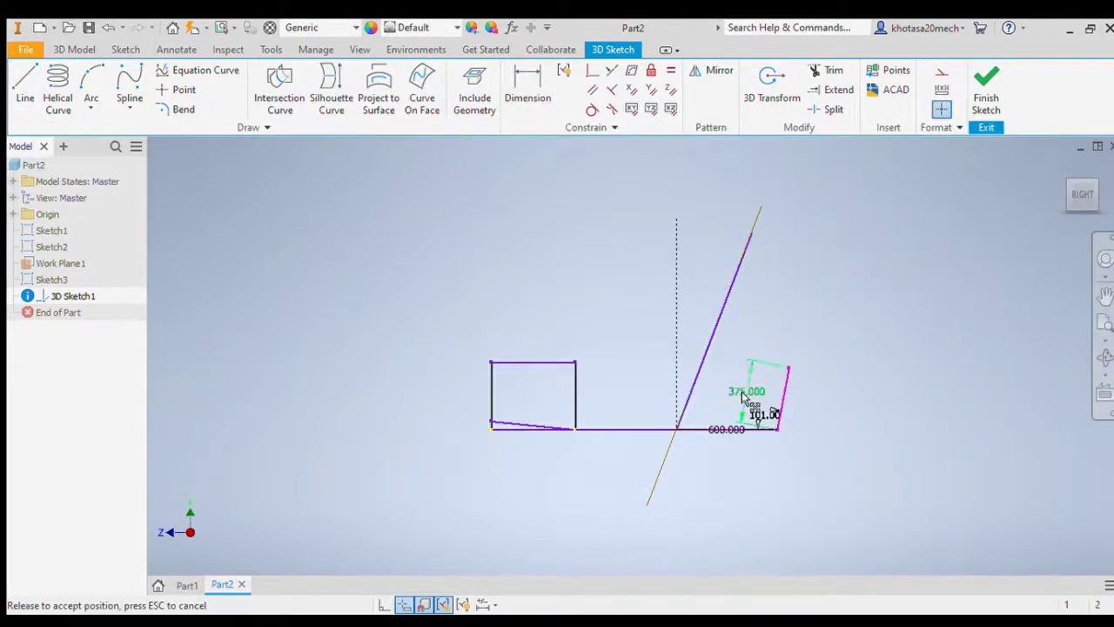
key(Delete)
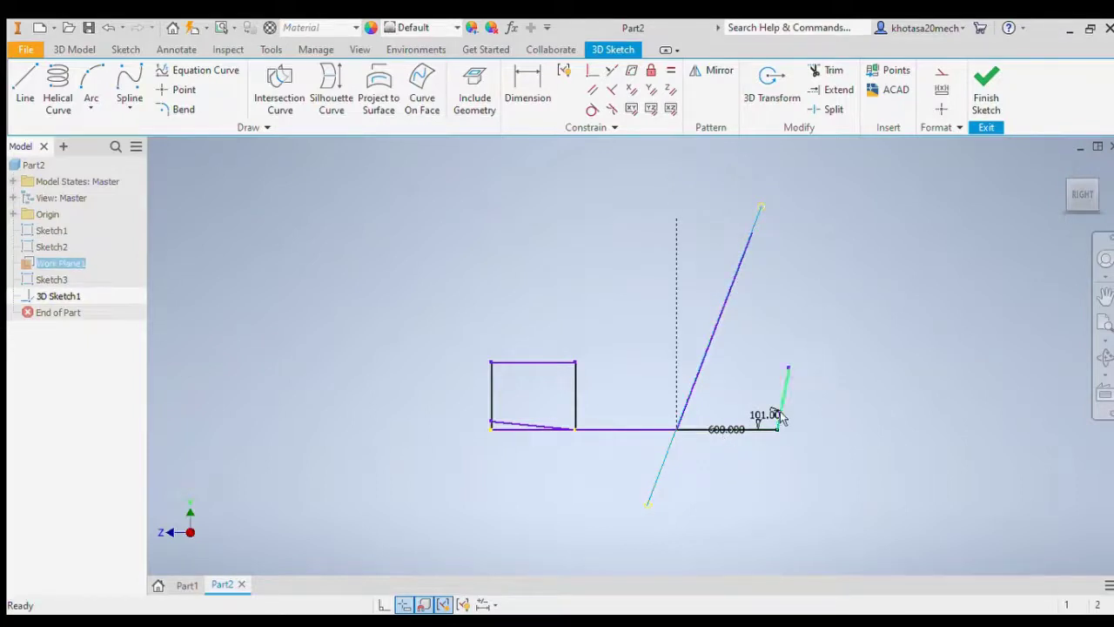
drag(777, 416, 773, 413)
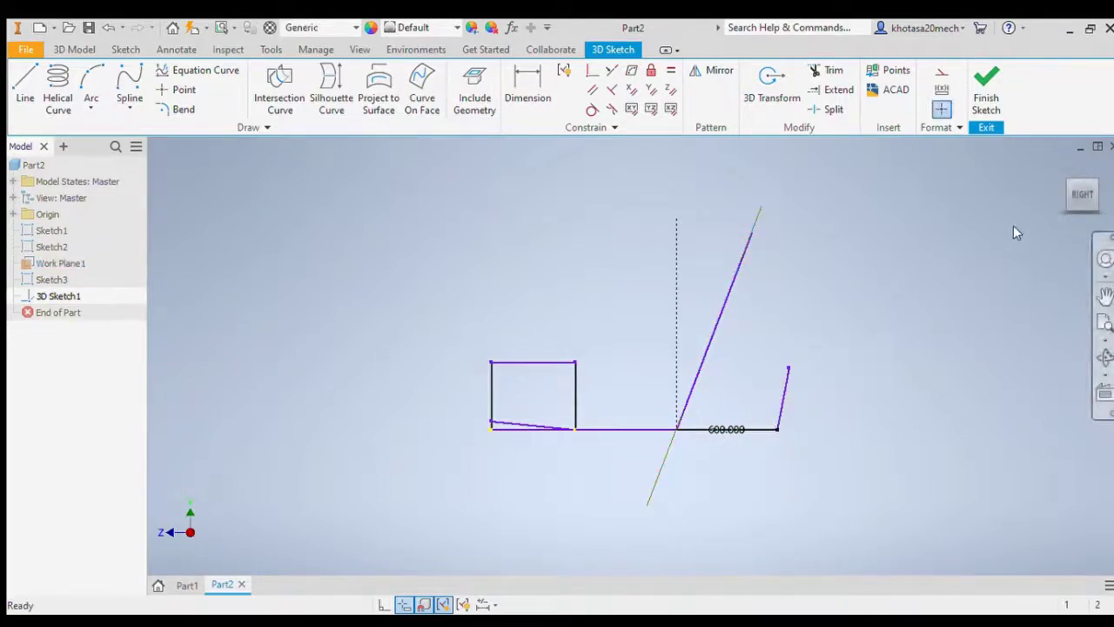
drag(1080, 209, 1081, 219)
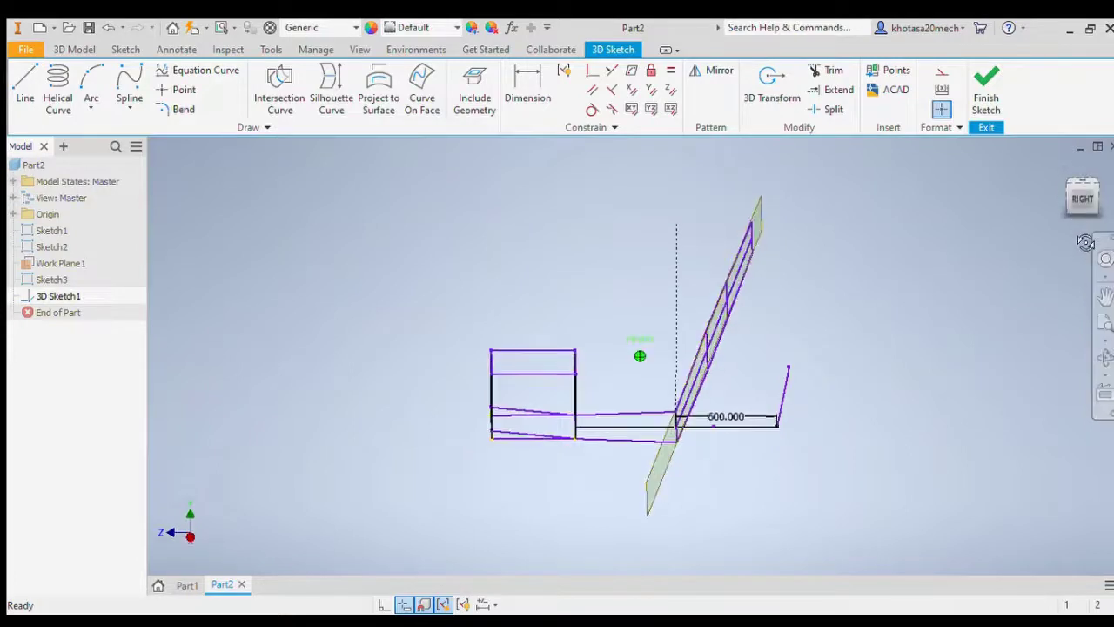
drag(729, 416, 734, 418)
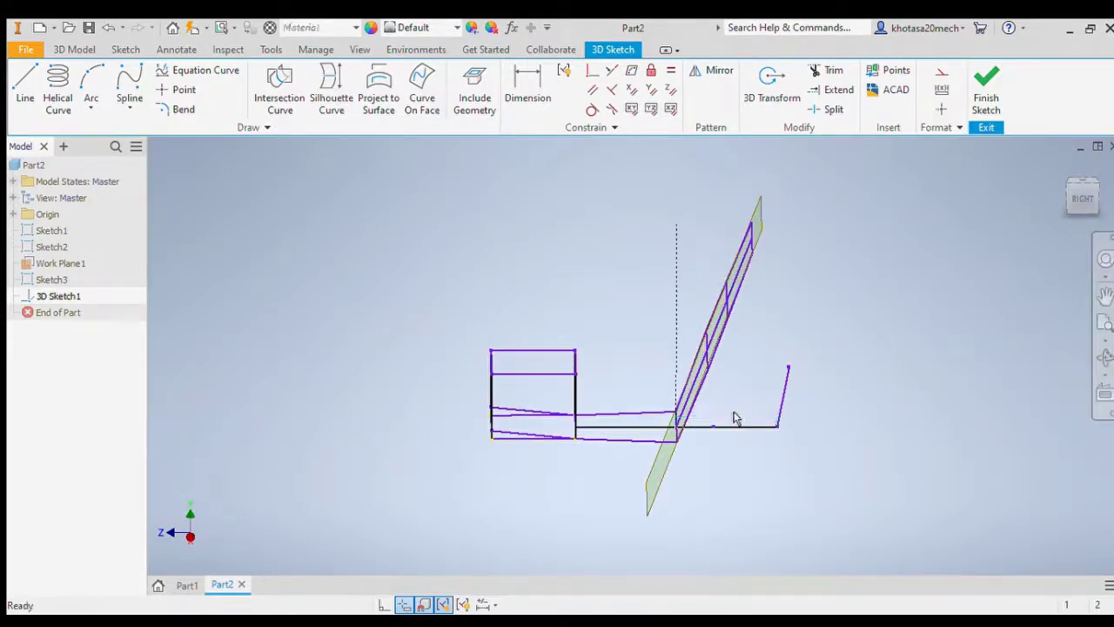
Step: From the rear end of the 600 in line, draw a 175 in 3D line along X and a 350 in line back the opposite way
mouse_move(1093, 204)
mouse_down()
mouse_move(1064, 215)
mouse_move(1074, 218)
mouse_up()
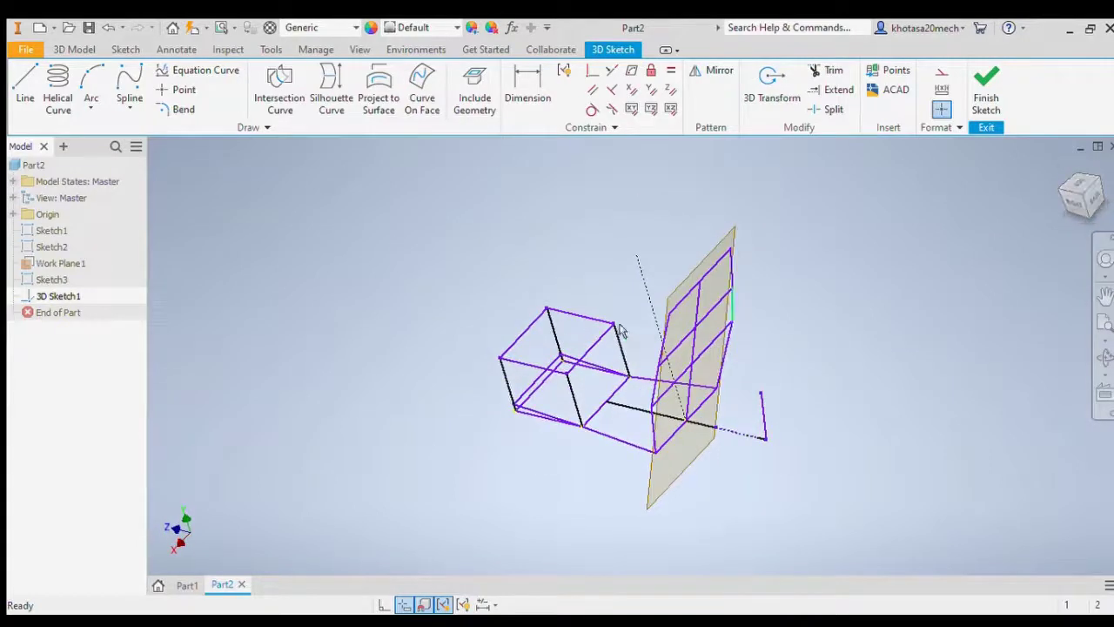
click(26, 87)
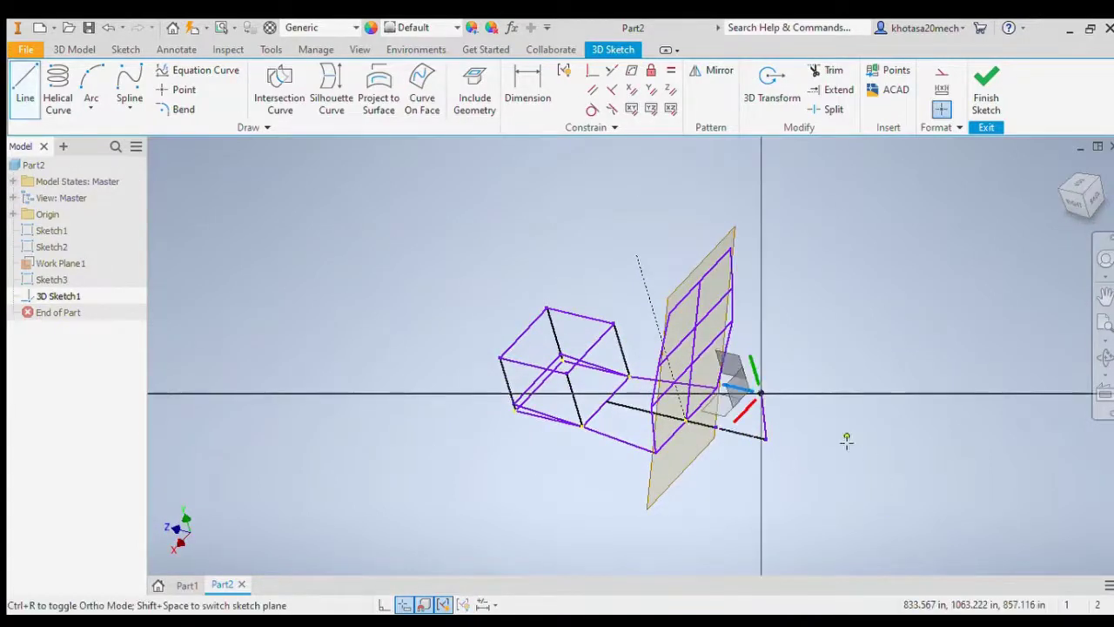
click(766, 441)
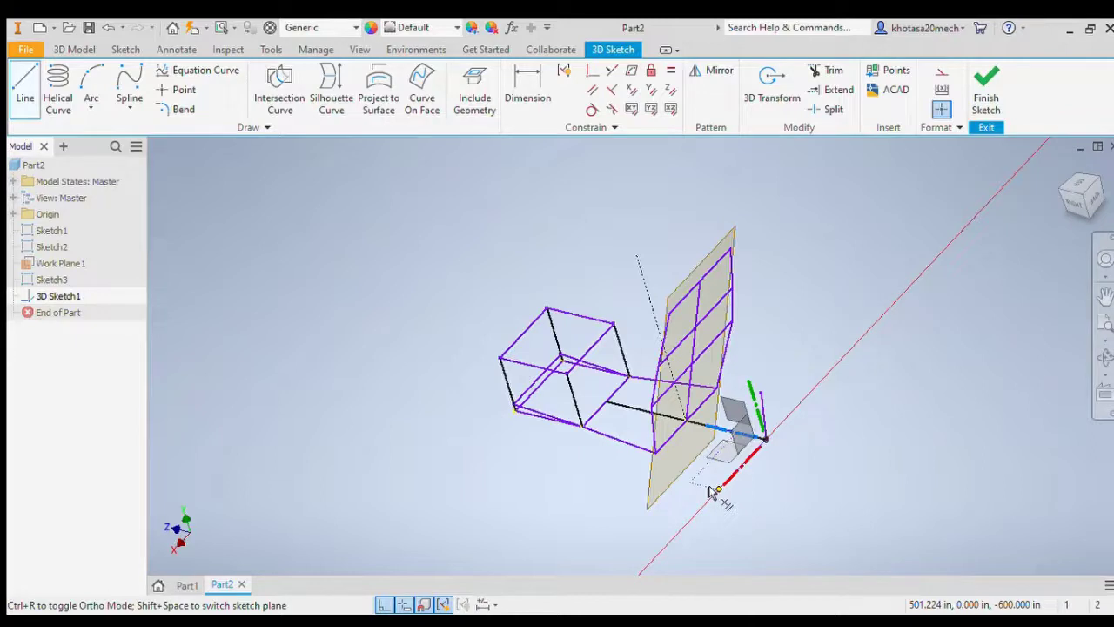
text(175)
key(Return)
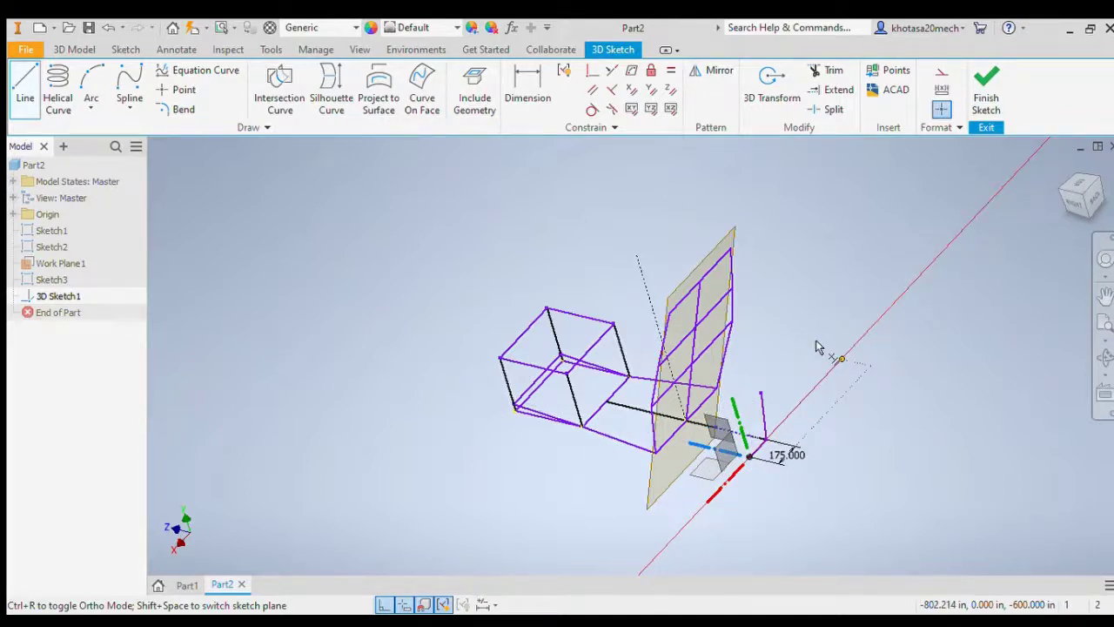
text(350)
key(Return)
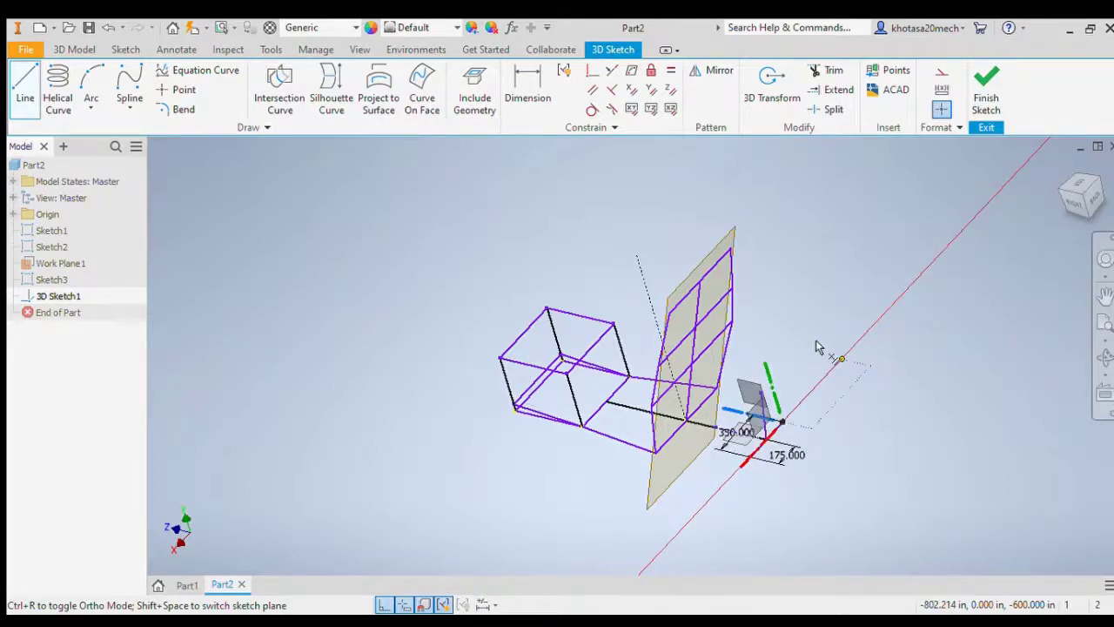
Step: Draw 600 in 3D lines forward along Z from both ends of the rear 350 in line, and delete the rear frame's dimensions
click(712, 409)
key(Escape)
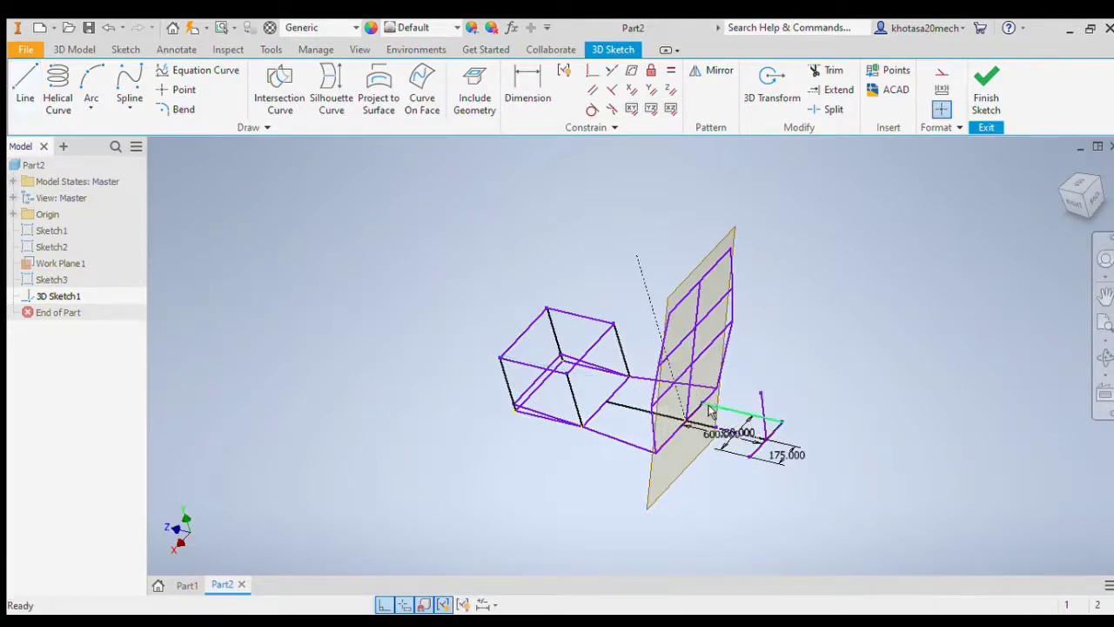
click(24, 87)
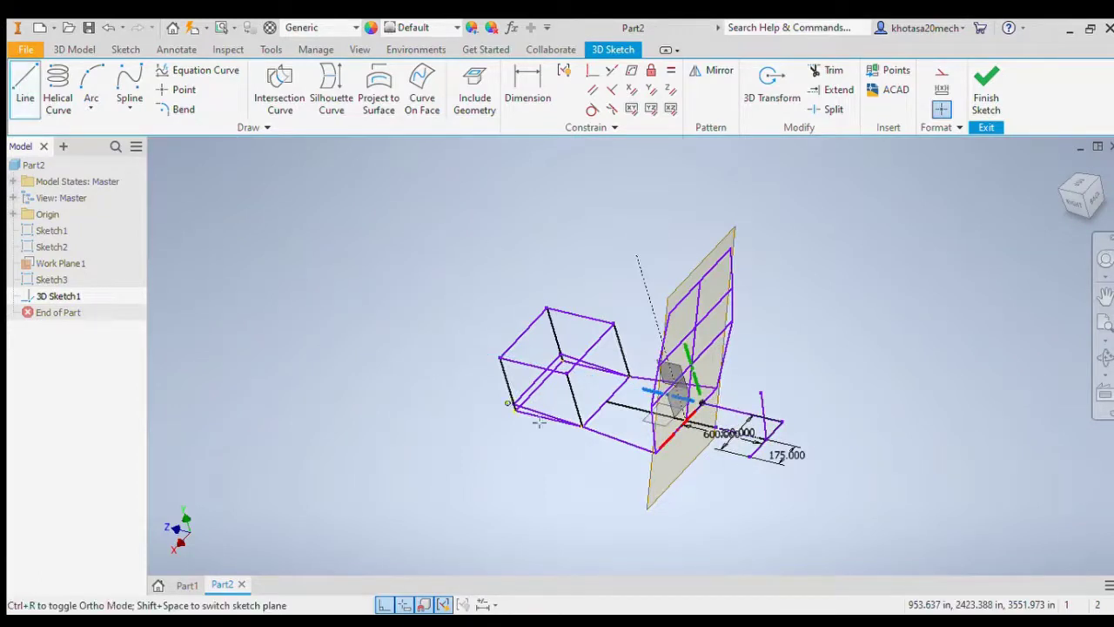
click(749, 456)
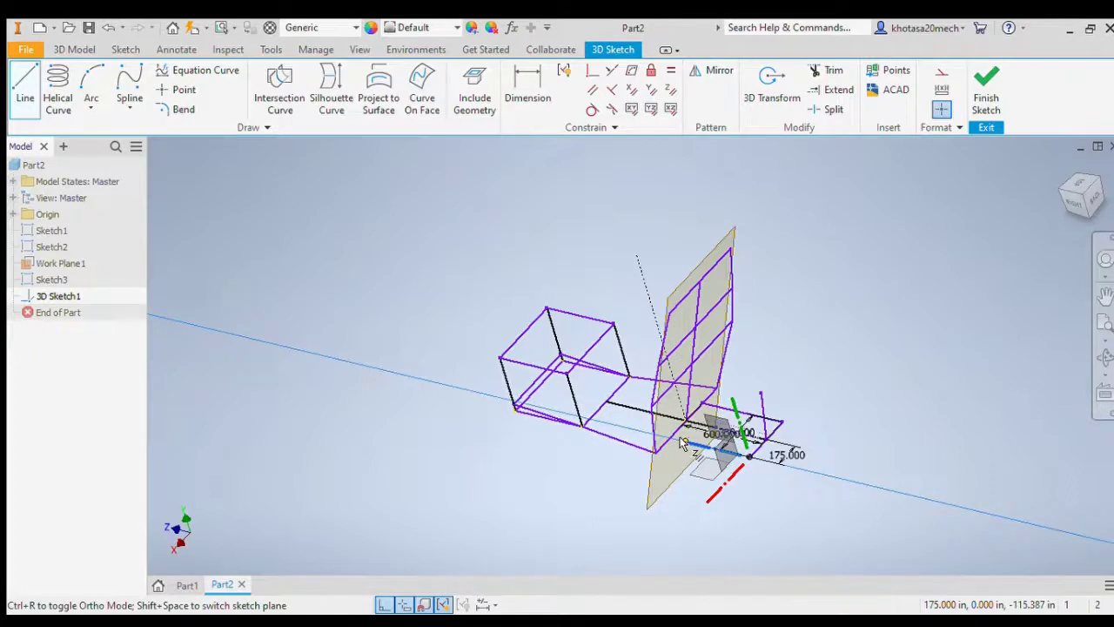
click(682, 442)
key(Escape)
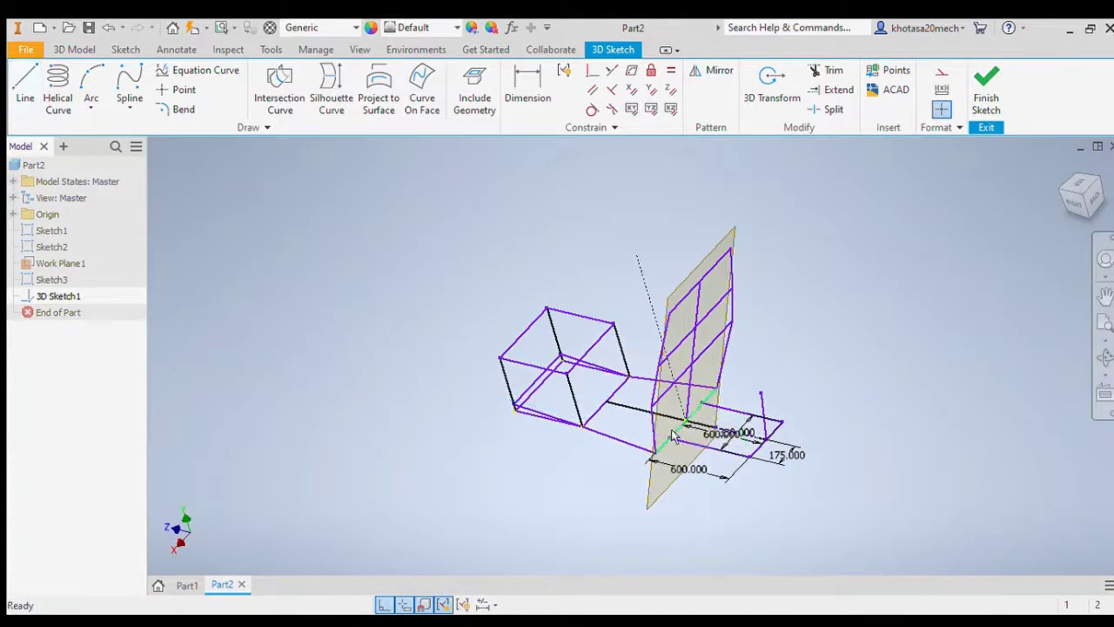
scroll(677, 436, up, 3)
drag(702, 510, 766, 442)
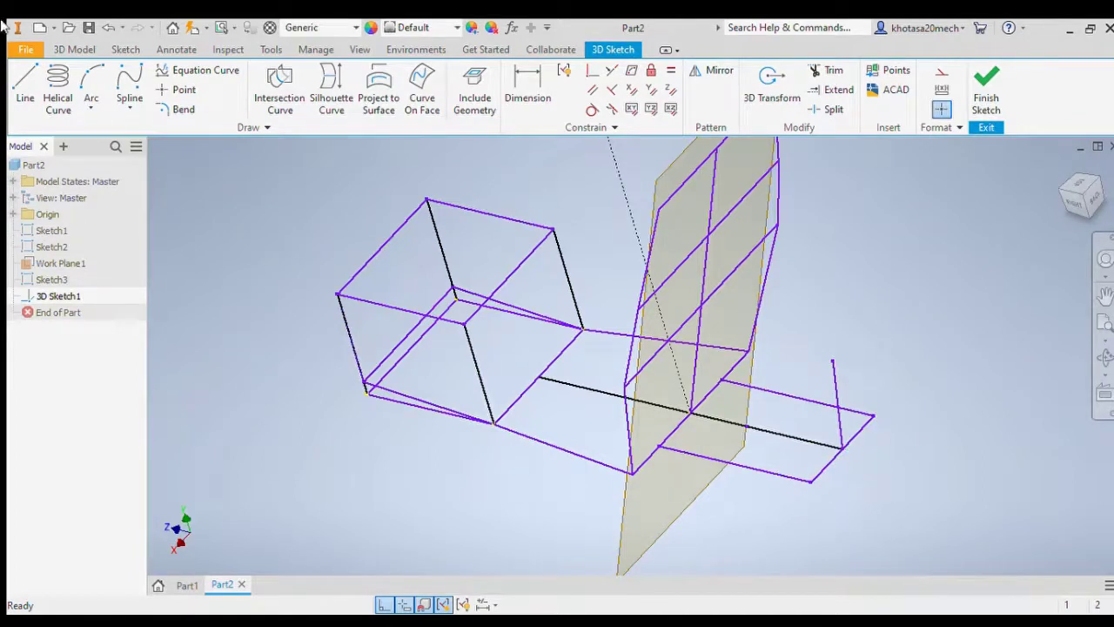
Step: Draw a 532 in 3D line forward along Z from the upper end of the rear sloping line to the inclined back
click(25, 87)
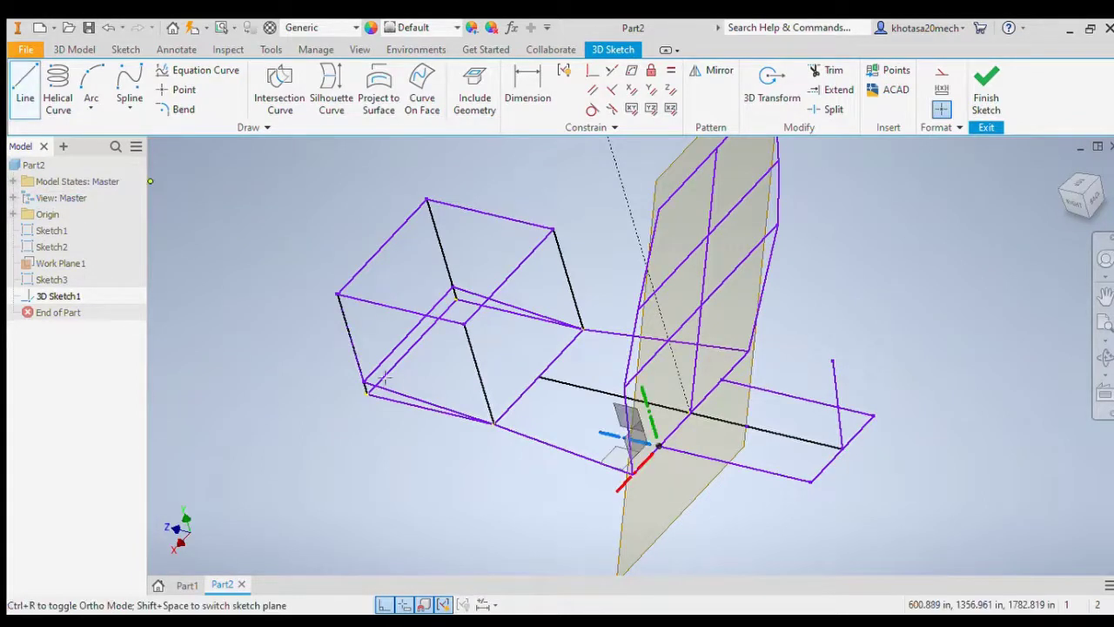
click(832, 363)
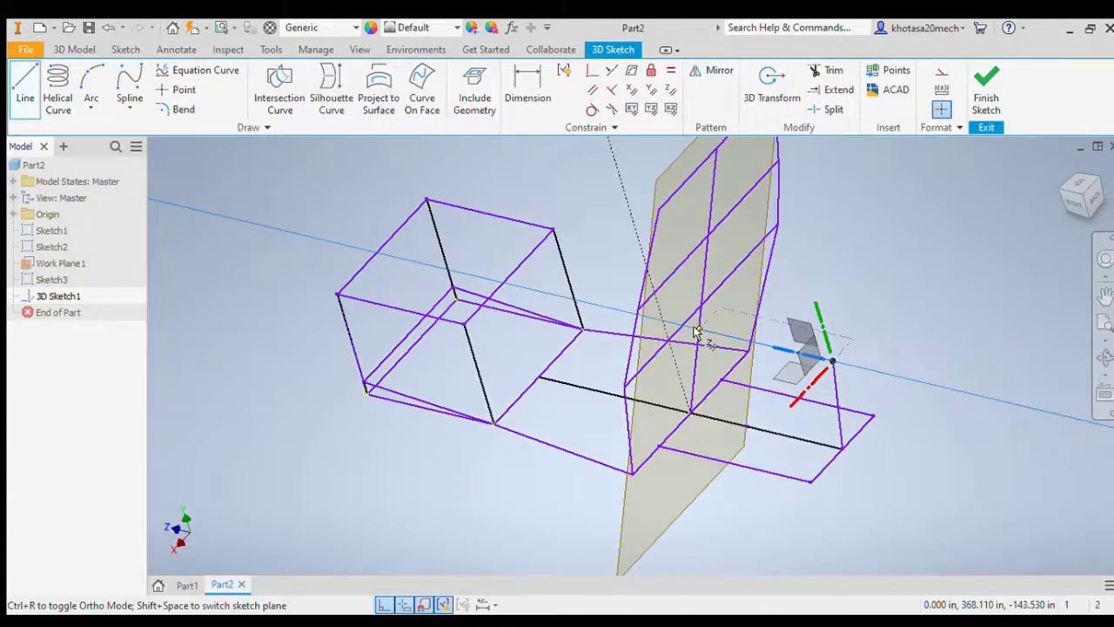
click(1073, 218)
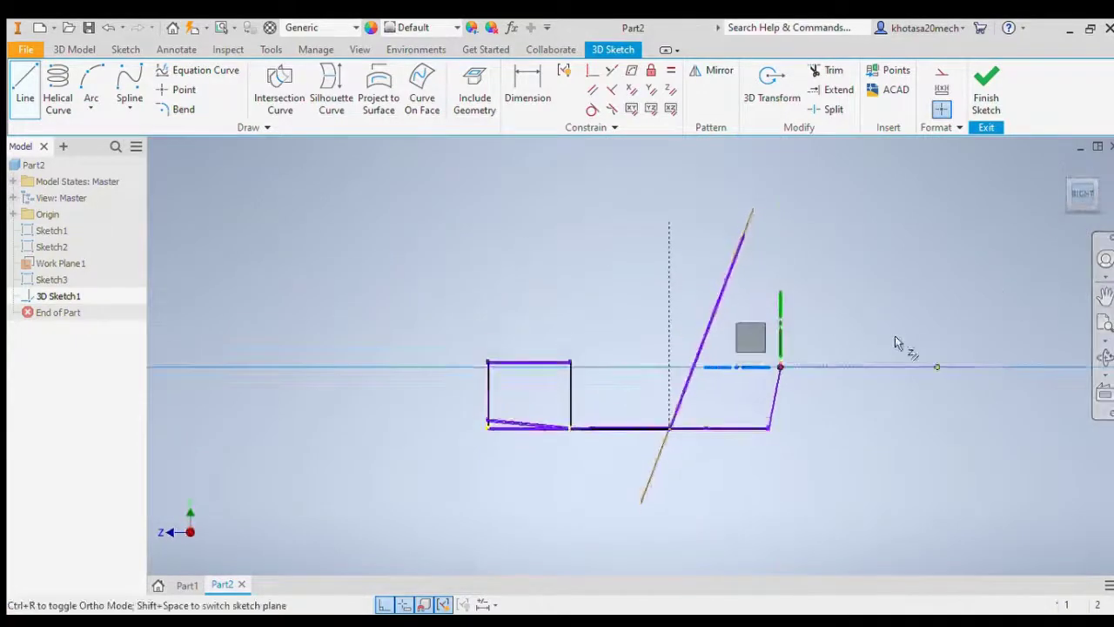
click(689, 370)
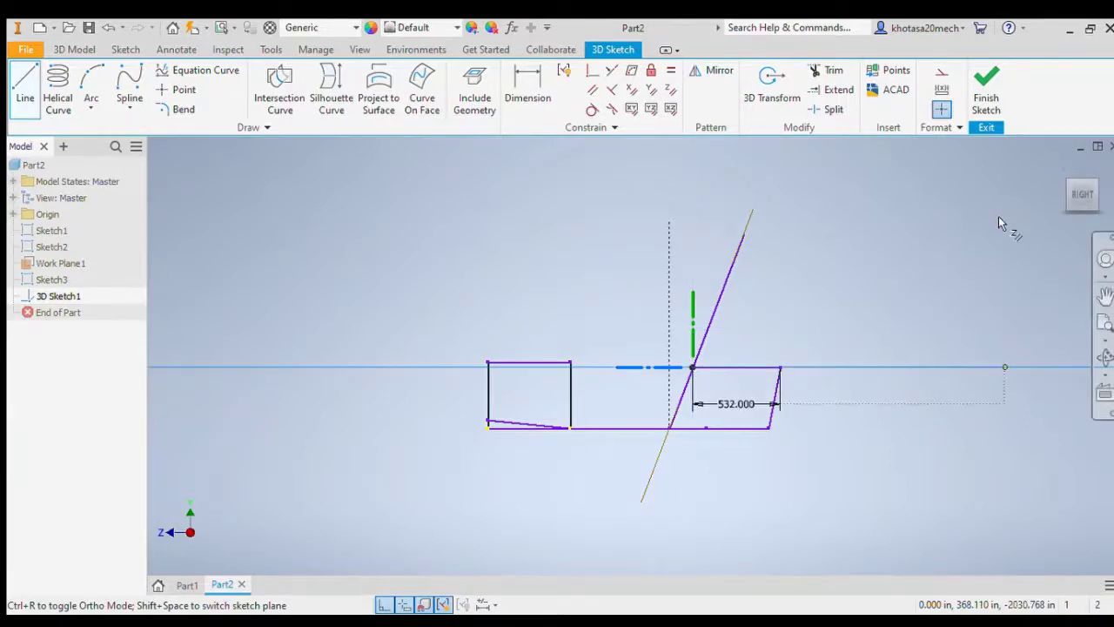
key(Escape)
scroll(686, 357, down, 6)
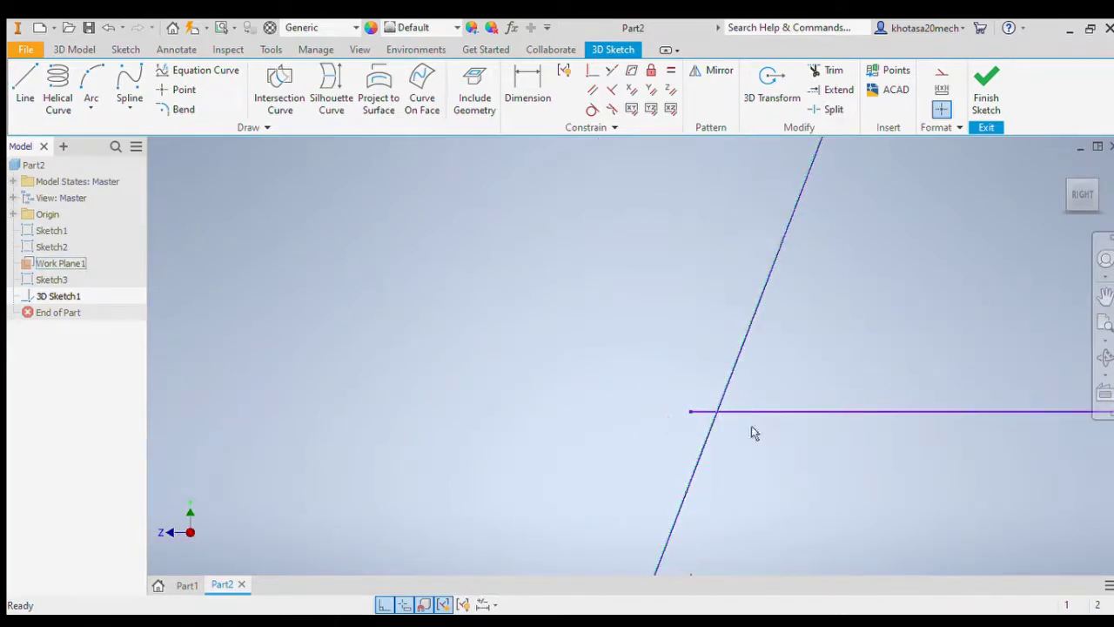
Step: Try to trim the short end of the 532 in line that extends past the inclined back
click(827, 70)
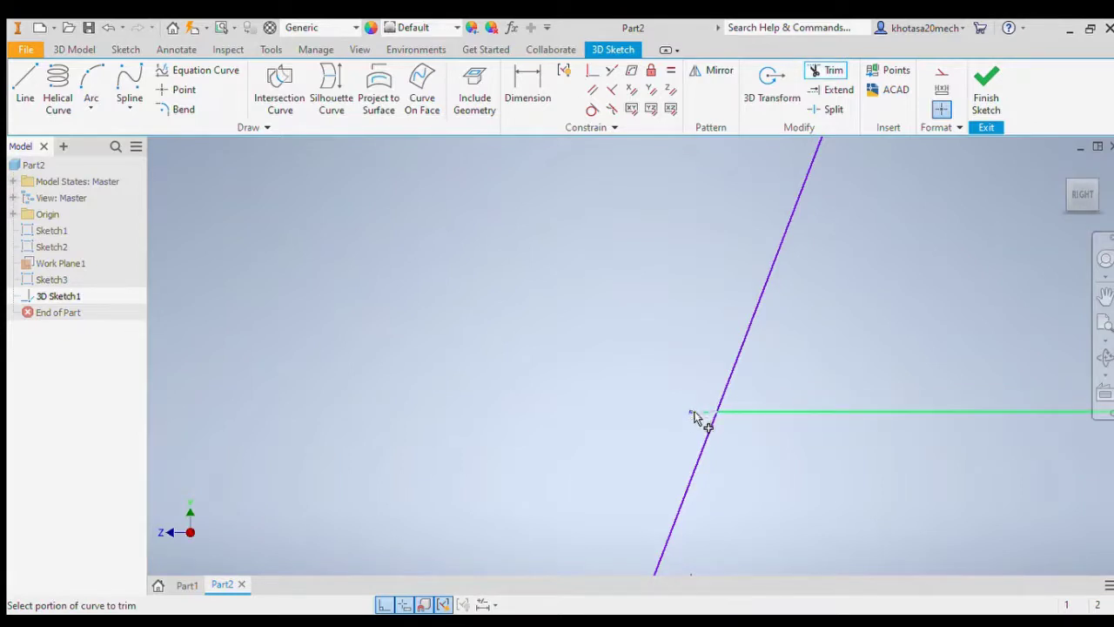
click(829, 70)
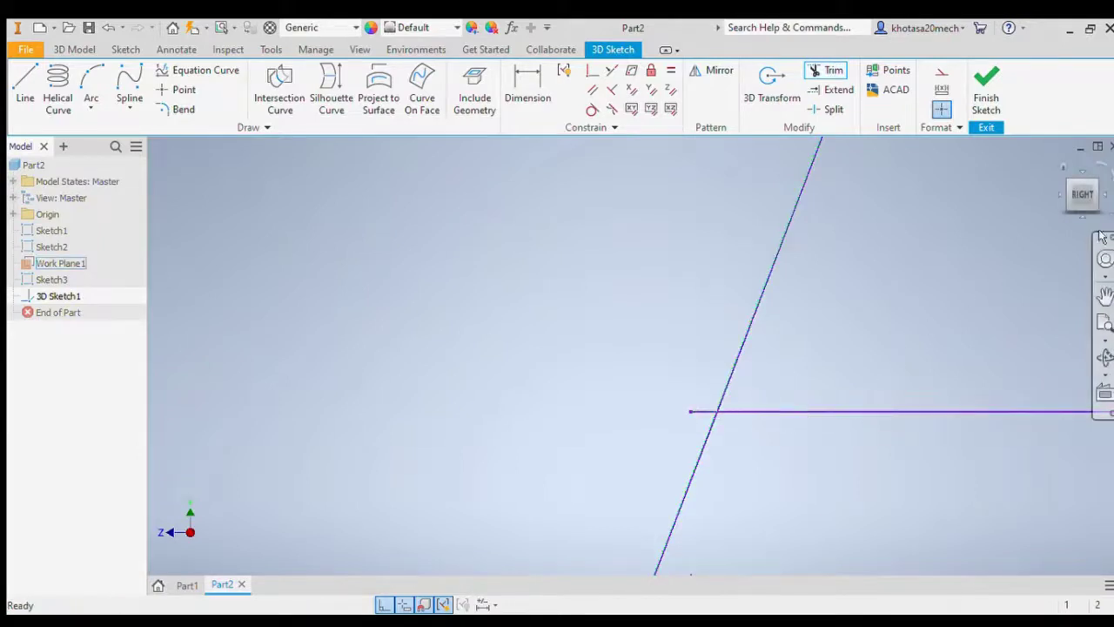
drag(1077, 206, 1056, 203)
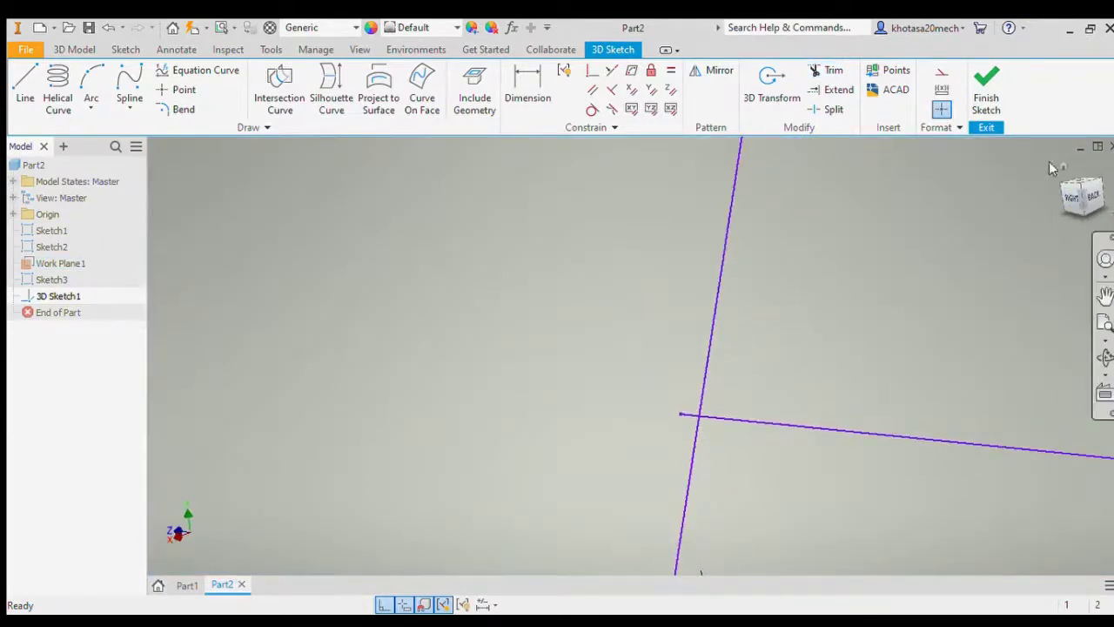
Step: Undo the 532 in line while keeping the rear frame's 175 in dimension deleted
click(1069, 205)
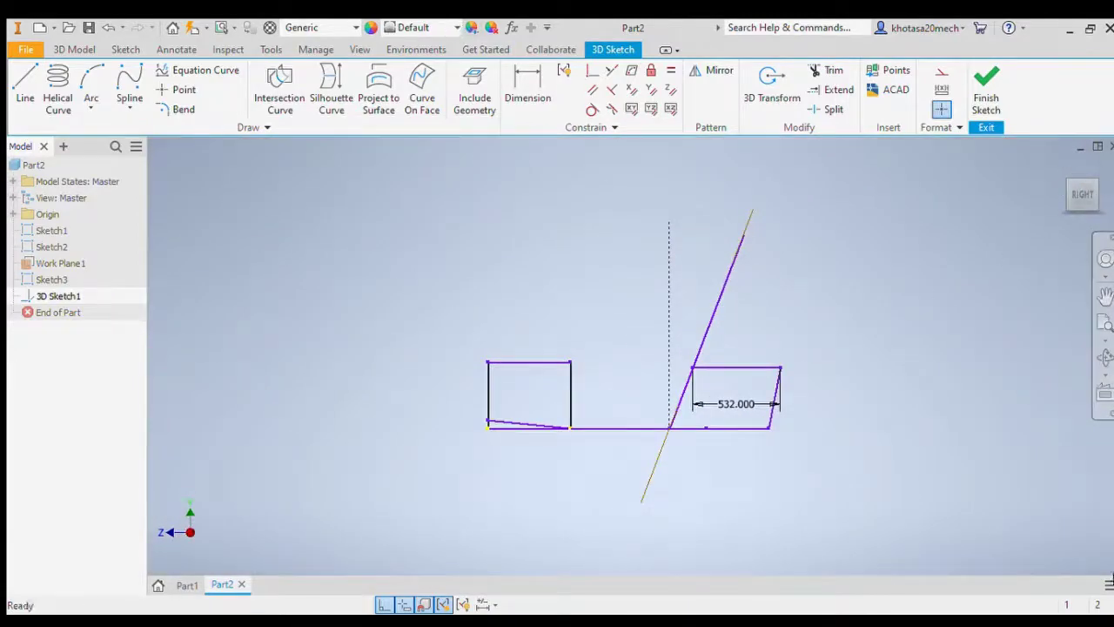
click(109, 28)
click(109, 28)
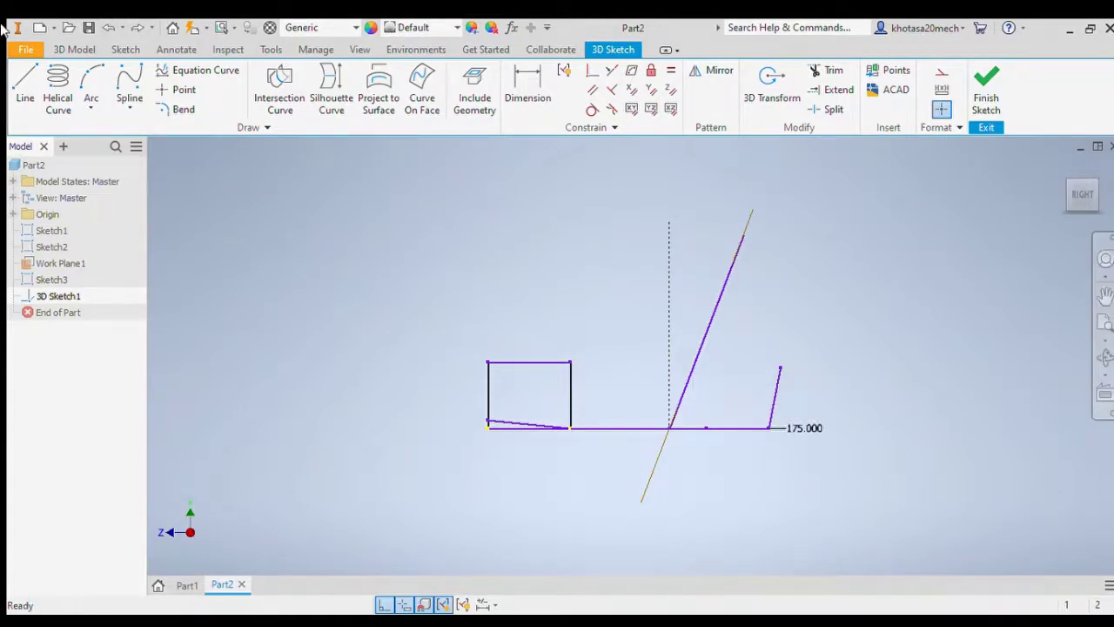
click(137, 28)
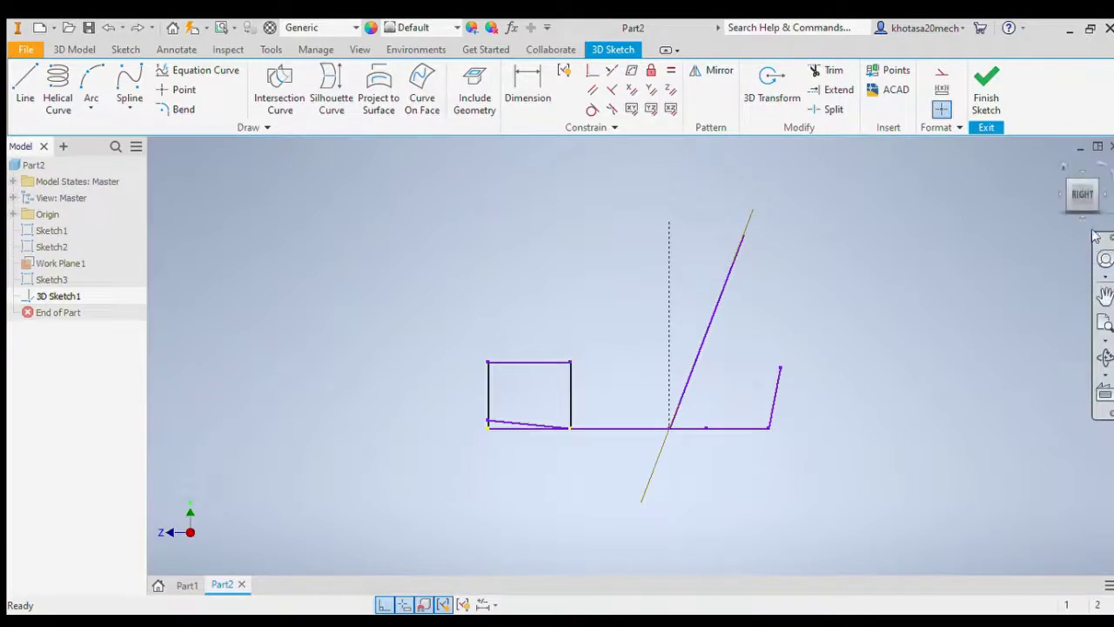
Step: From the upper end of the rear sloping line, draw a 175 in 3D line along X and a 350 in line back the opposite way
mouse_move(1087, 198)
mouse_down()
mouse_move(1107, 225)
mouse_move(1073, 214)
mouse_up()
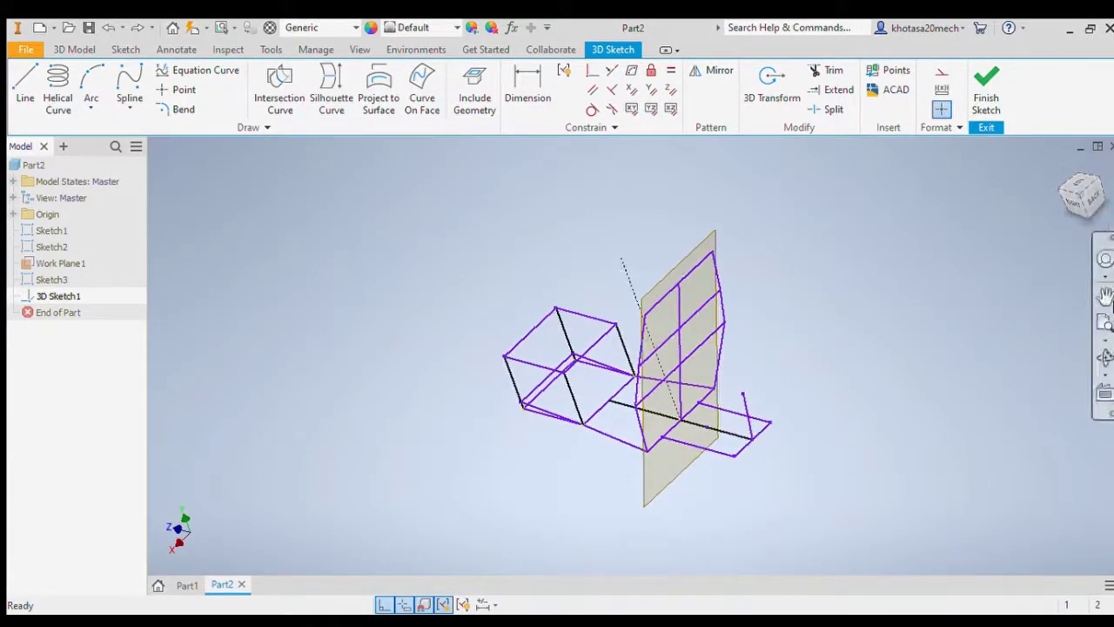
click(24, 87)
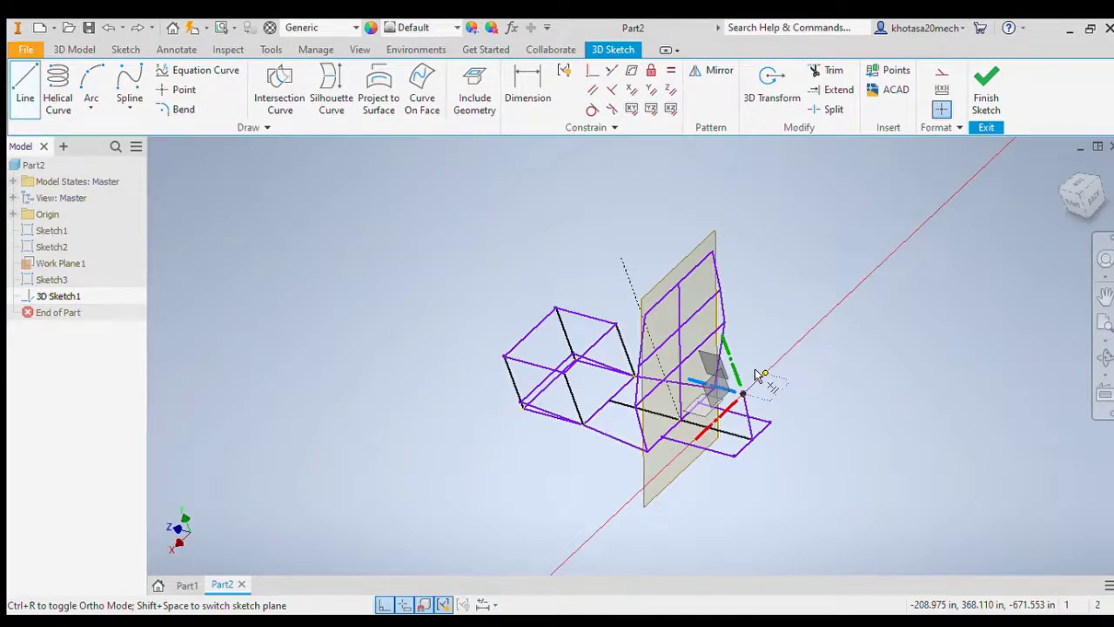
click(759, 376)
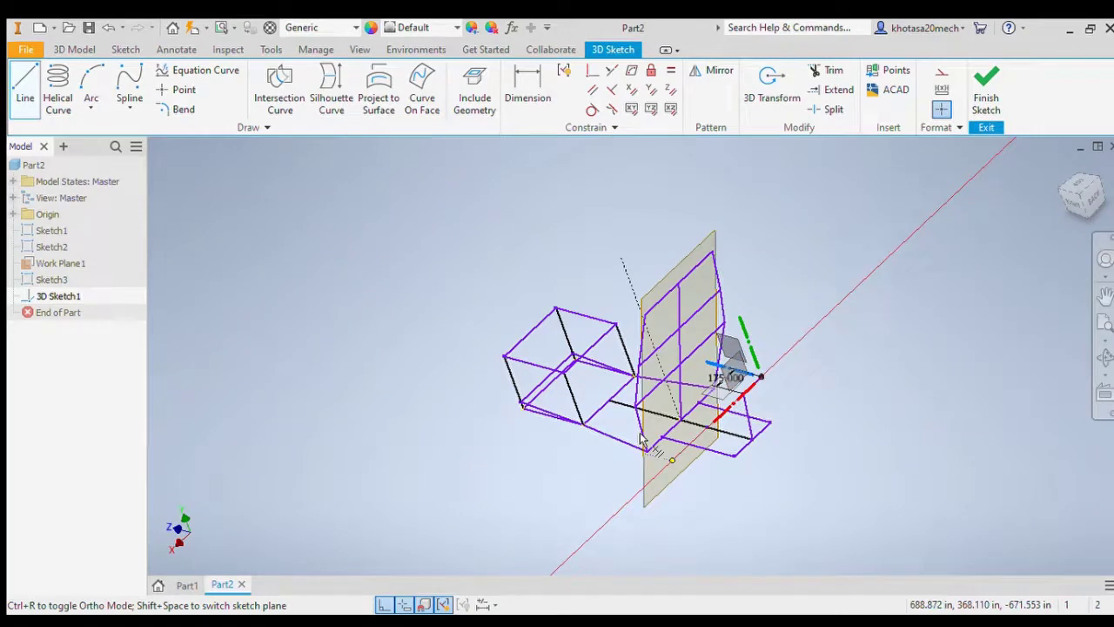
key(Escape)
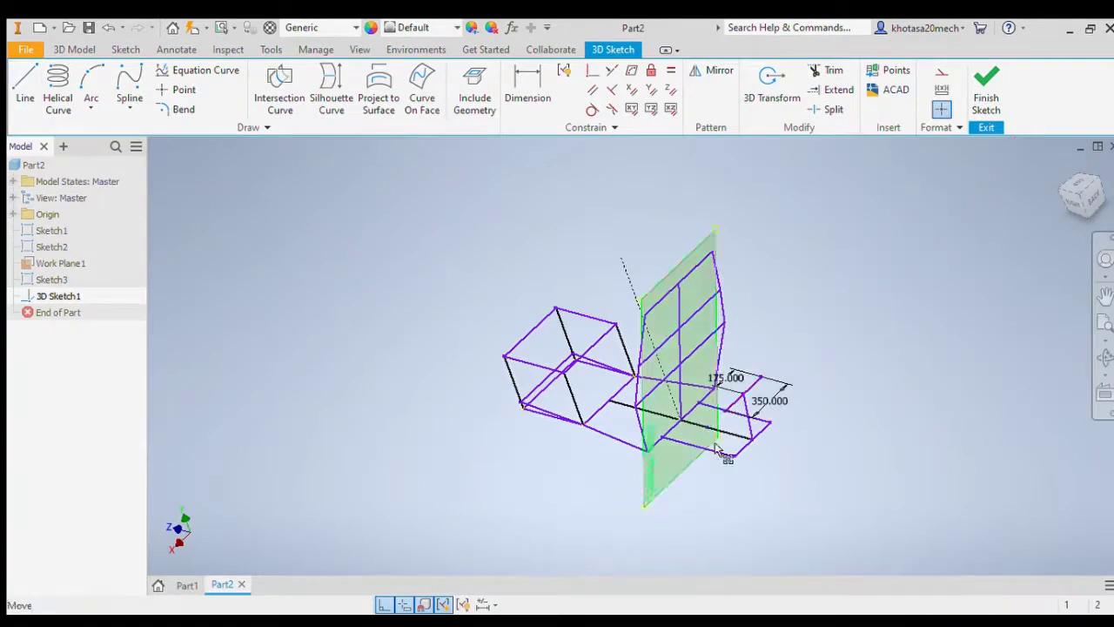
Step: Delete the 350 in and 175 in dimensions from the upper rear crossbar lines
drag(771, 400, 777, 402)
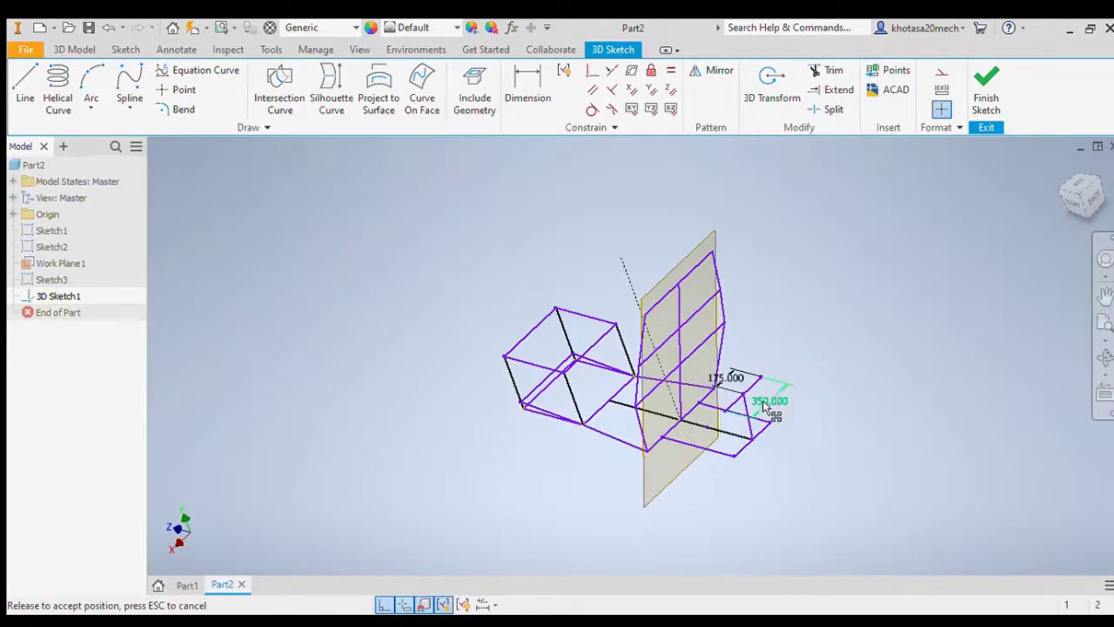
click(764, 404)
key(Delete)
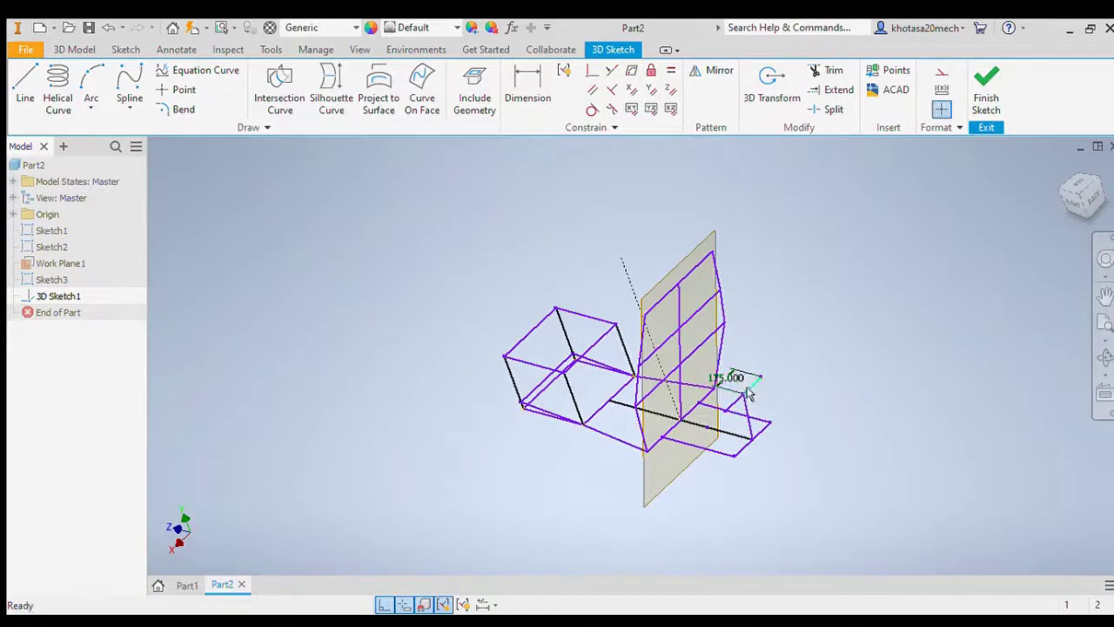
drag(749, 393, 803, 404)
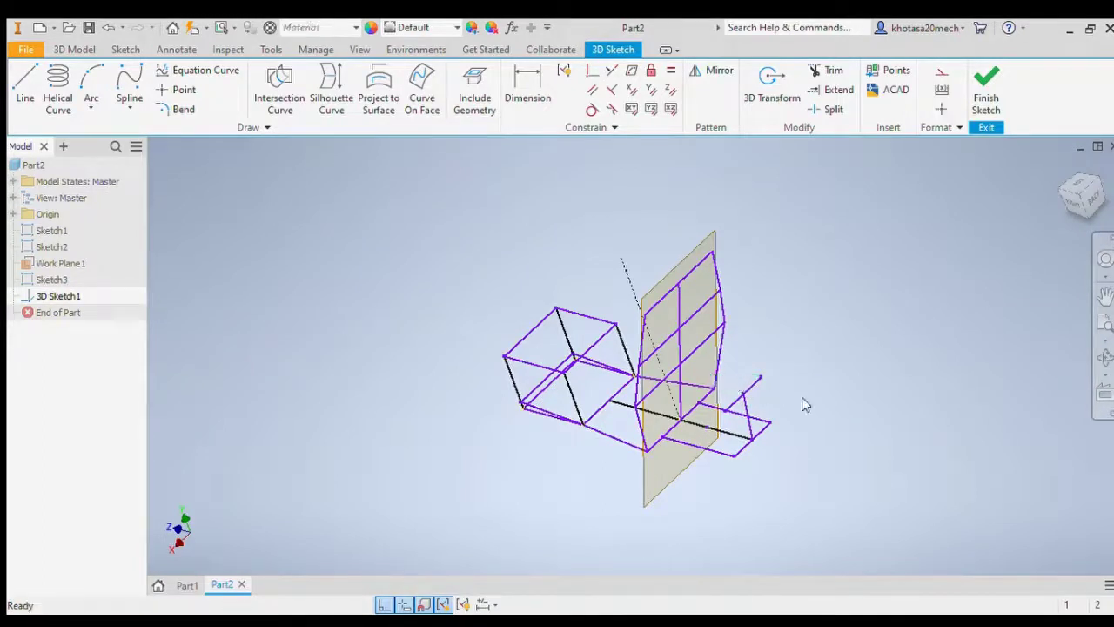
Step: Connect each end of the upper rear crossbar to the matching end of the lower rear crossbar with a 3D line
click(25, 87)
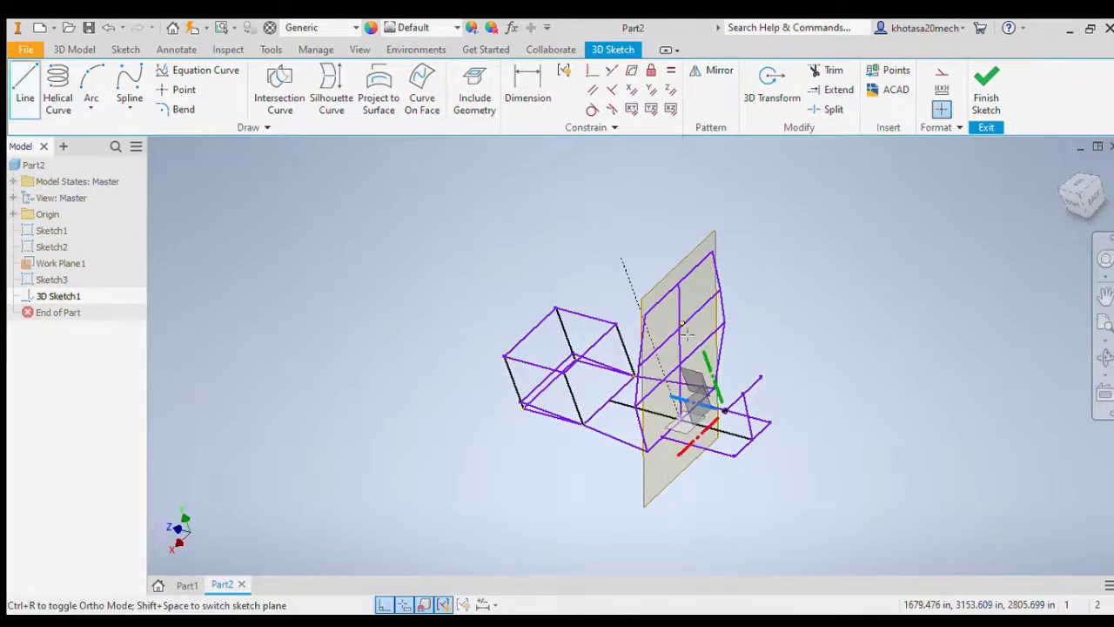
click(760, 377)
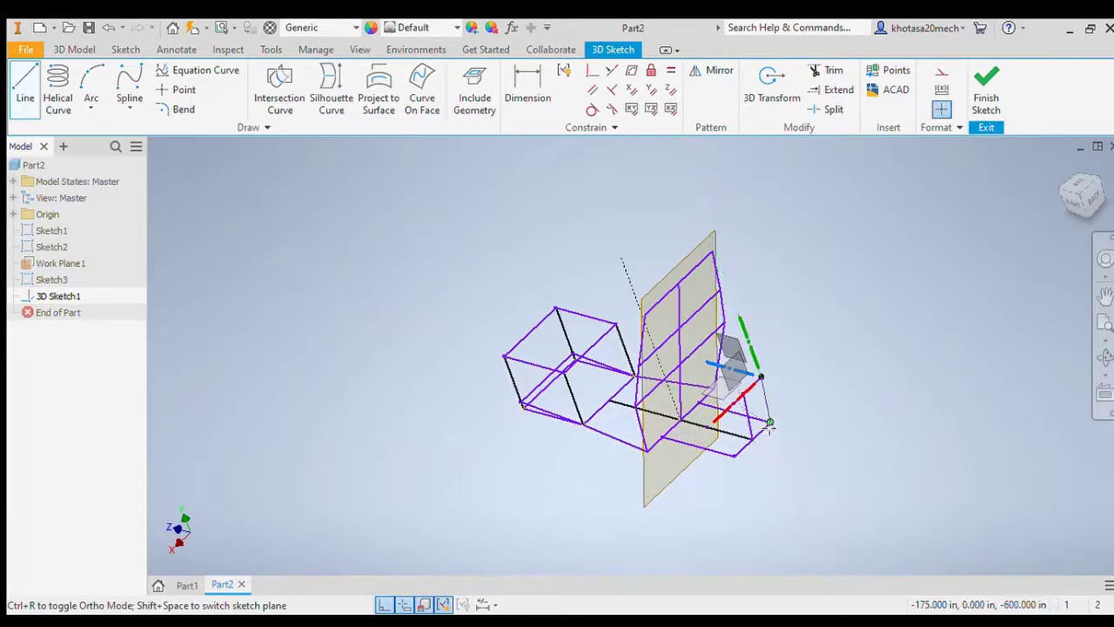
click(769, 424)
key(Escape)
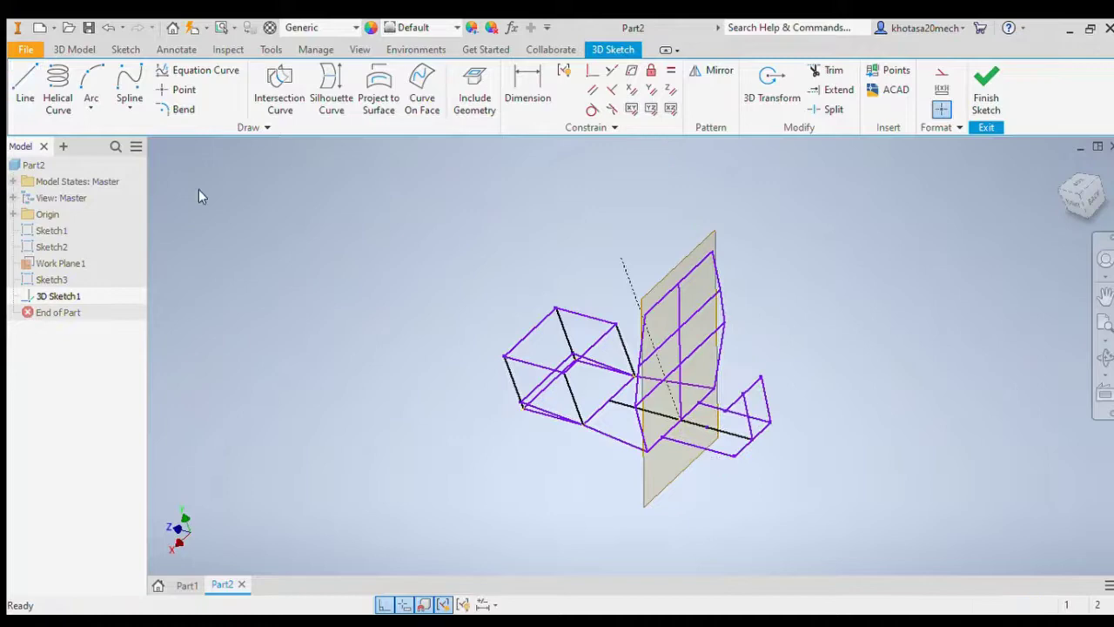
click(22, 94)
scroll(732, 431, up, 6)
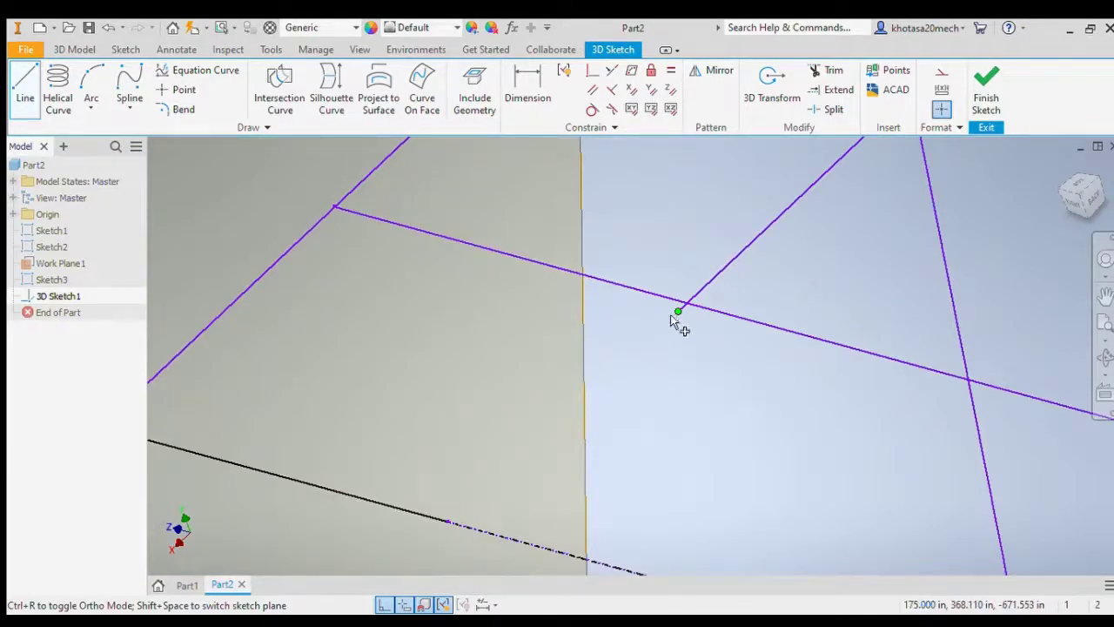
click(677, 316)
scroll(677, 365, down, 4)
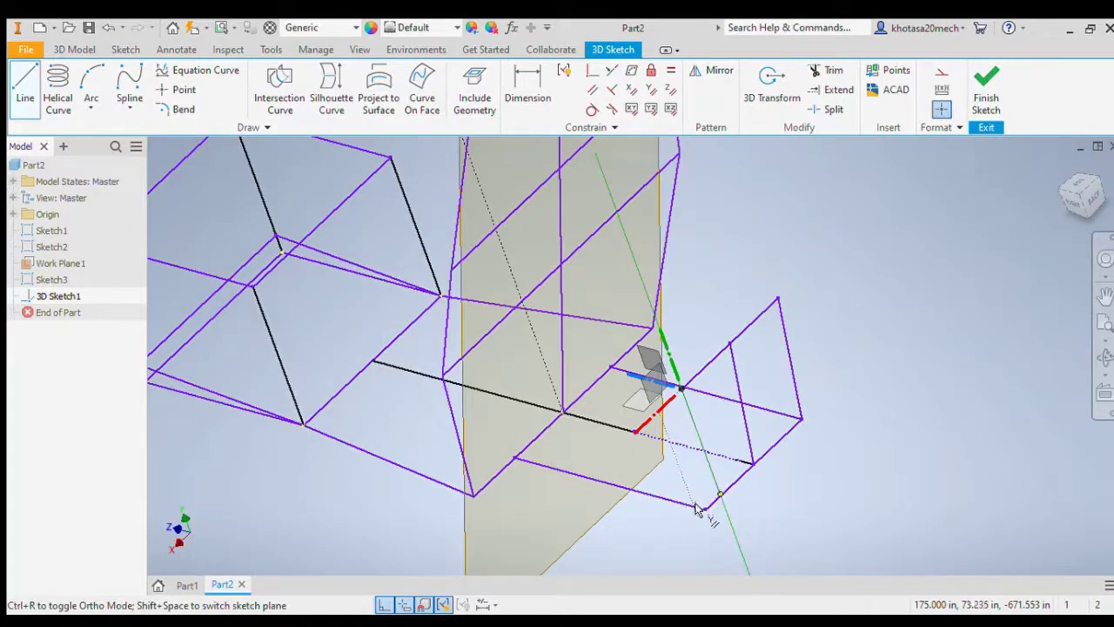
click(705, 507)
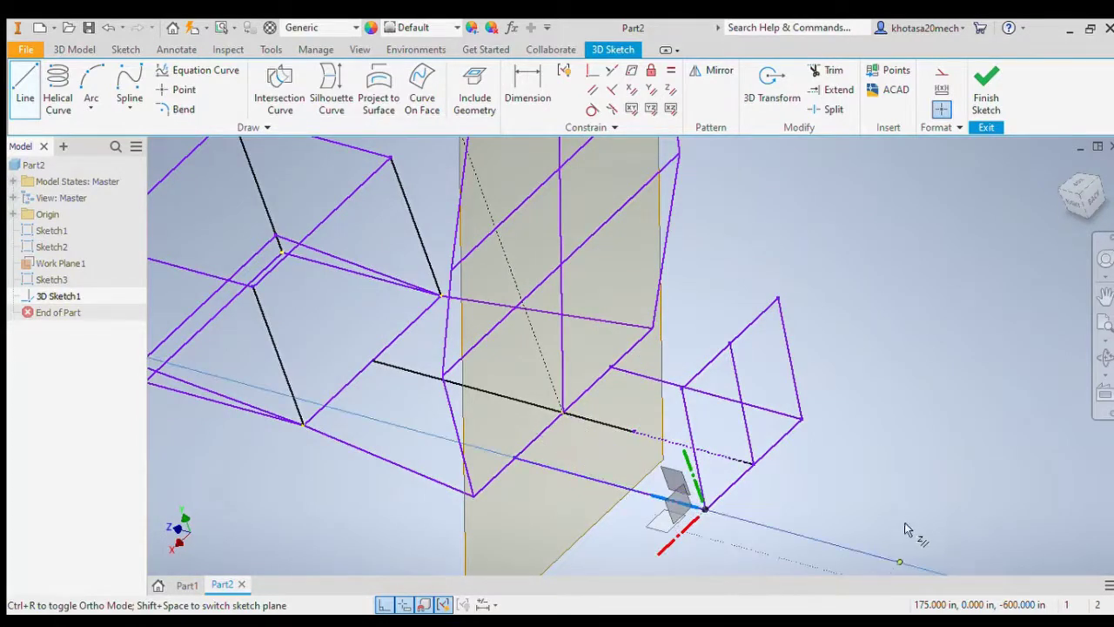
key(Escape)
Step: Draw 3D lines joining each end of the upper rear crossbar to the widest corner on the same side of the inclined back
click(22, 100)
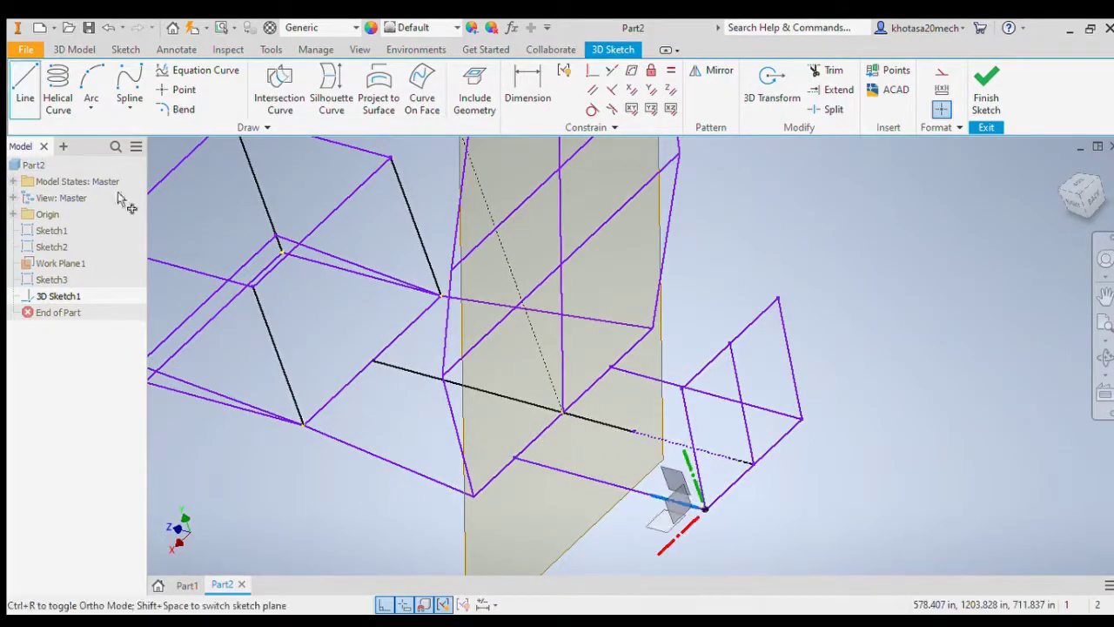
click(777, 299)
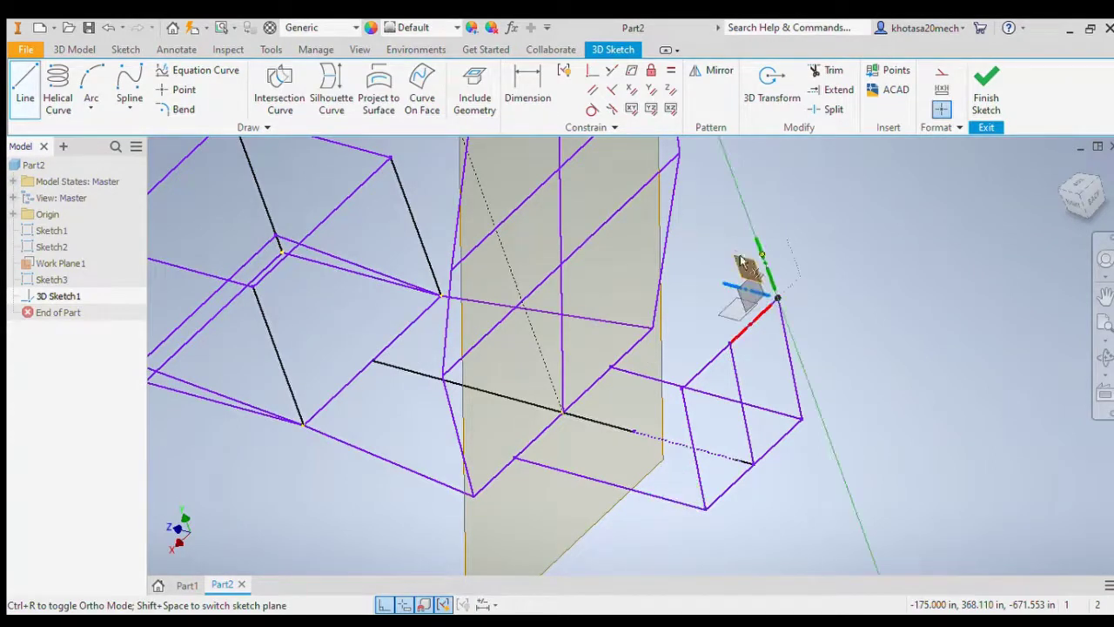
click(679, 152)
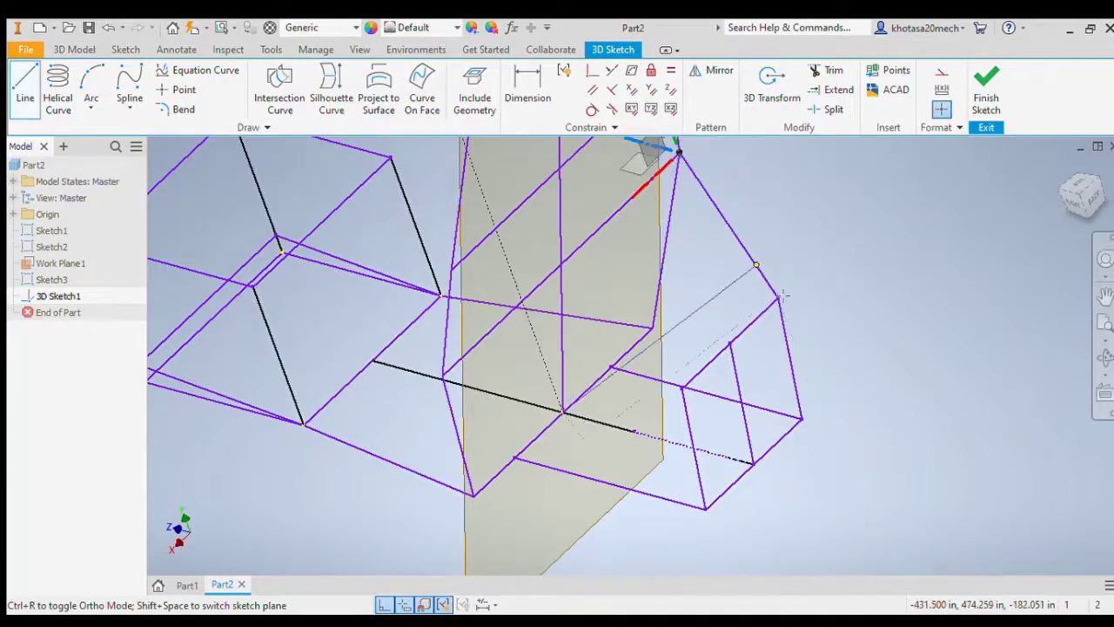
key(Escape)
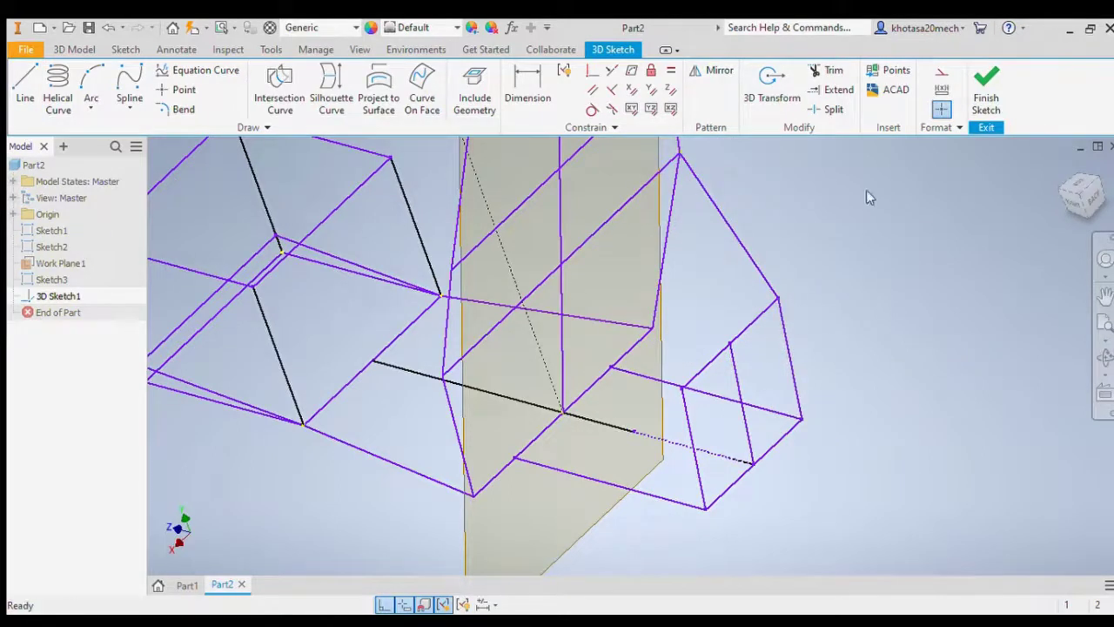
click(24, 85)
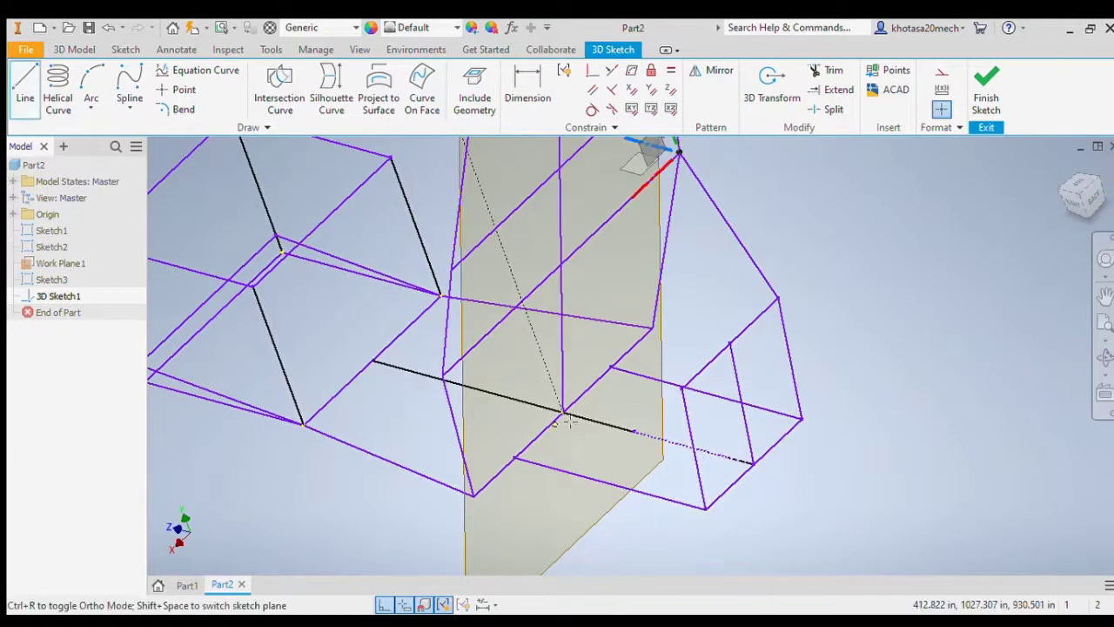
click(682, 387)
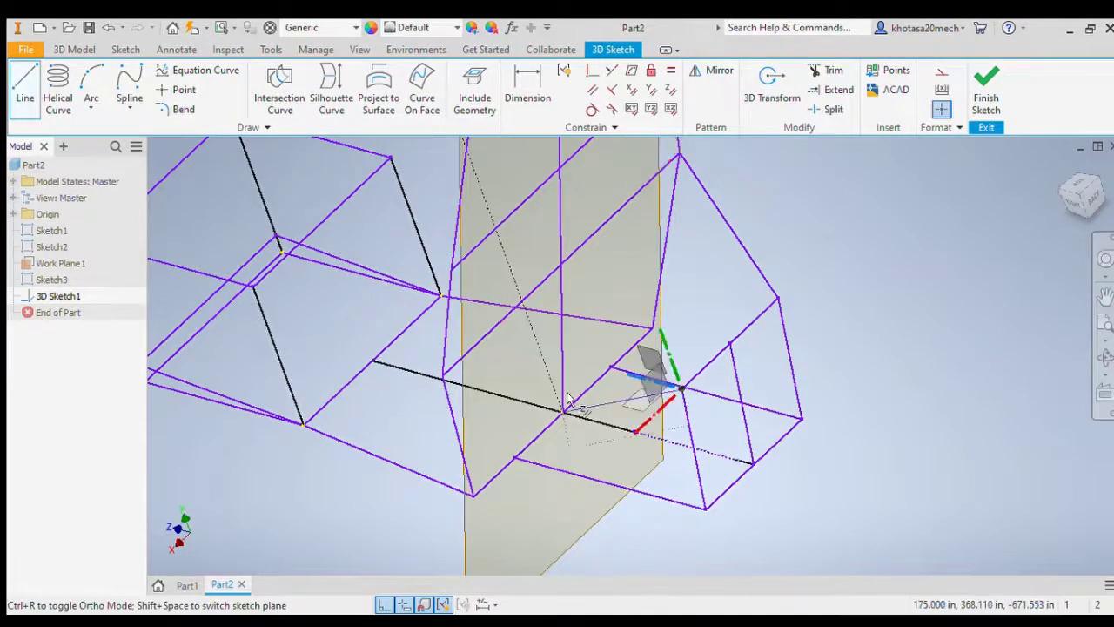
click(442, 376)
key(Escape)
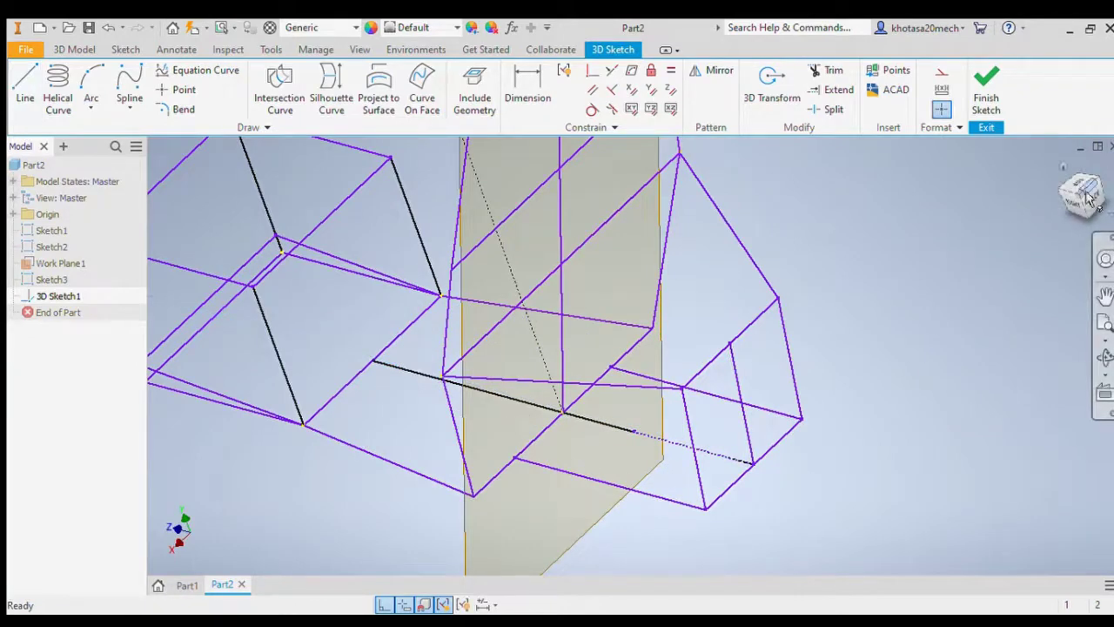
Step: Start another line in the 3D sketch with the frame viewed from the right side
click(1068, 206)
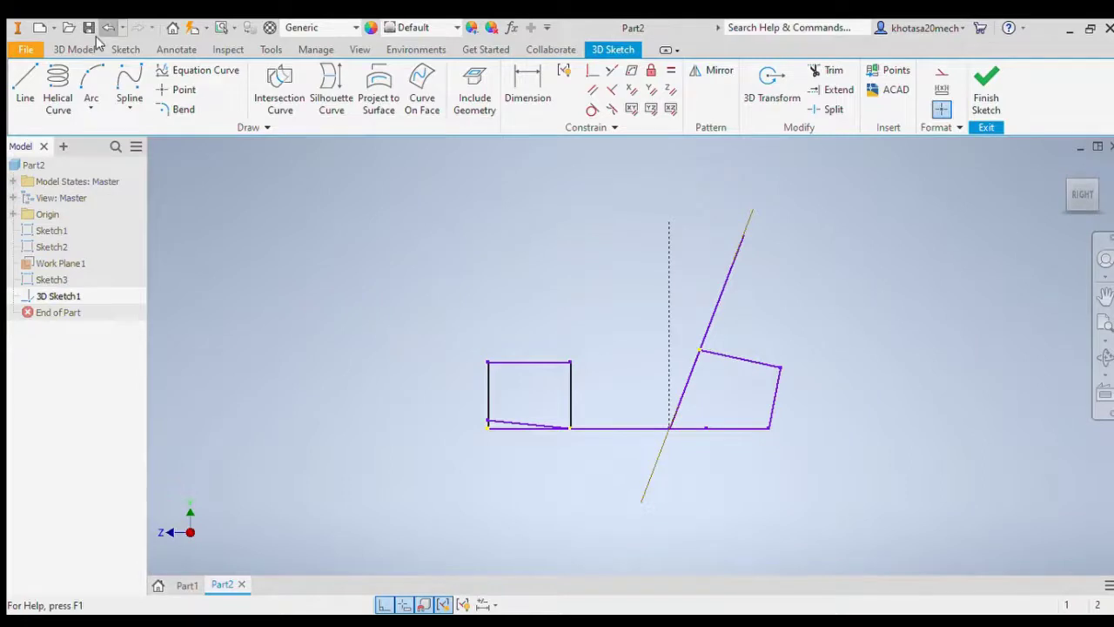
click(25, 88)
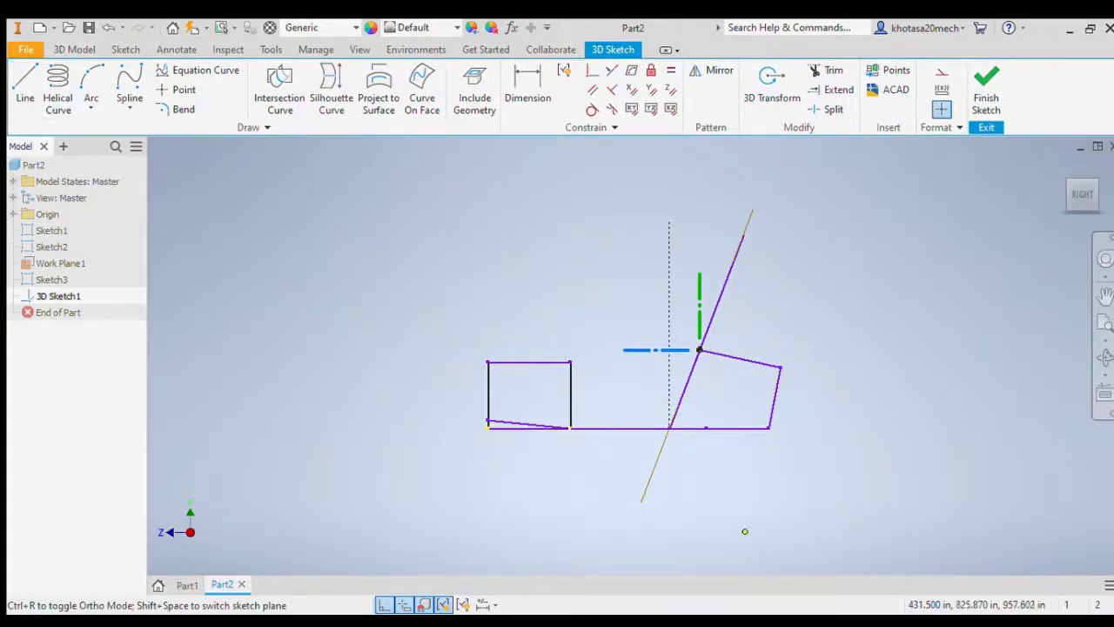